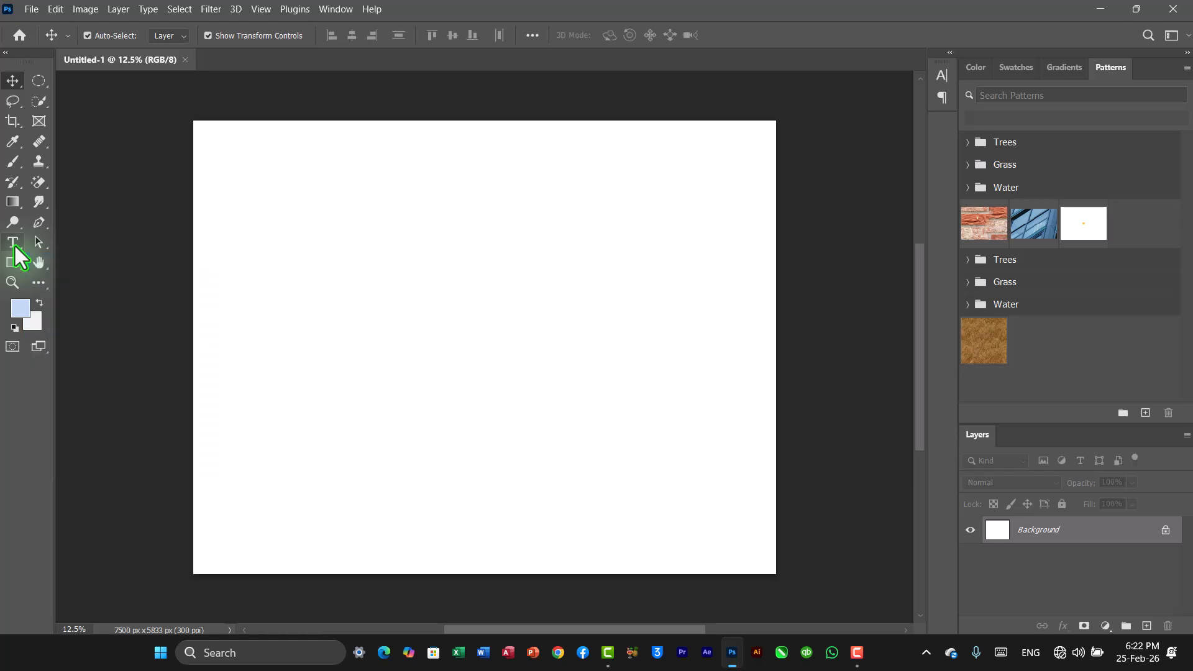
Add a horizontal text line reading "Mumtaz Academy" in the upper middle of the canvas
left_click(15, 248)
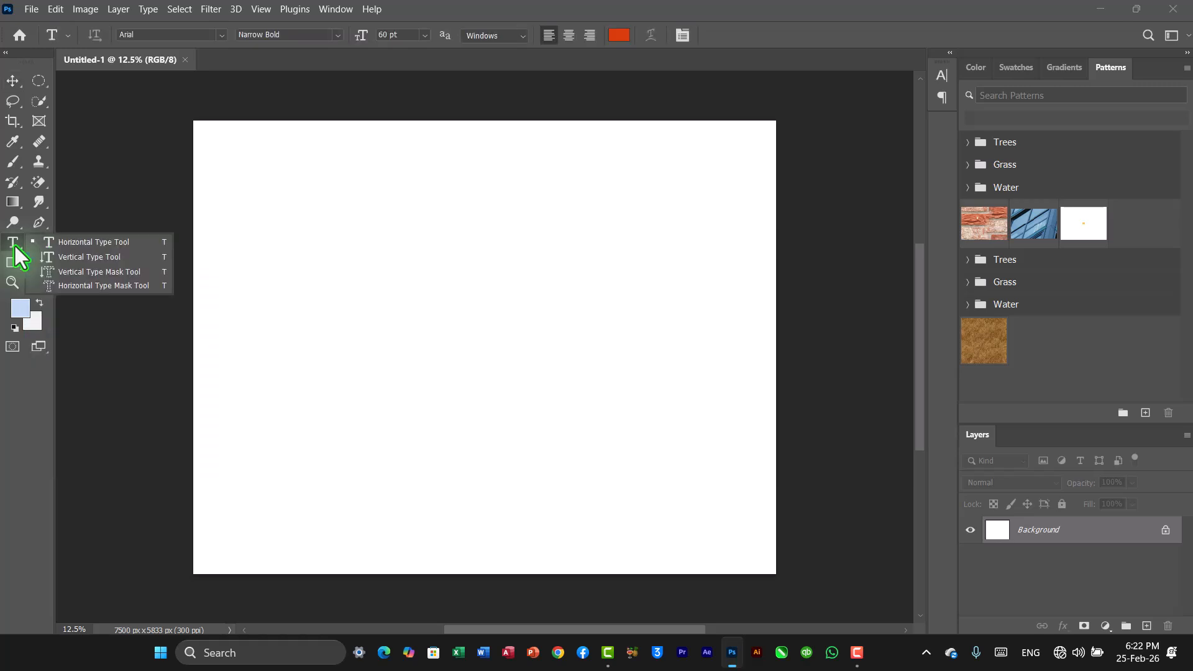
left_click(83, 243)
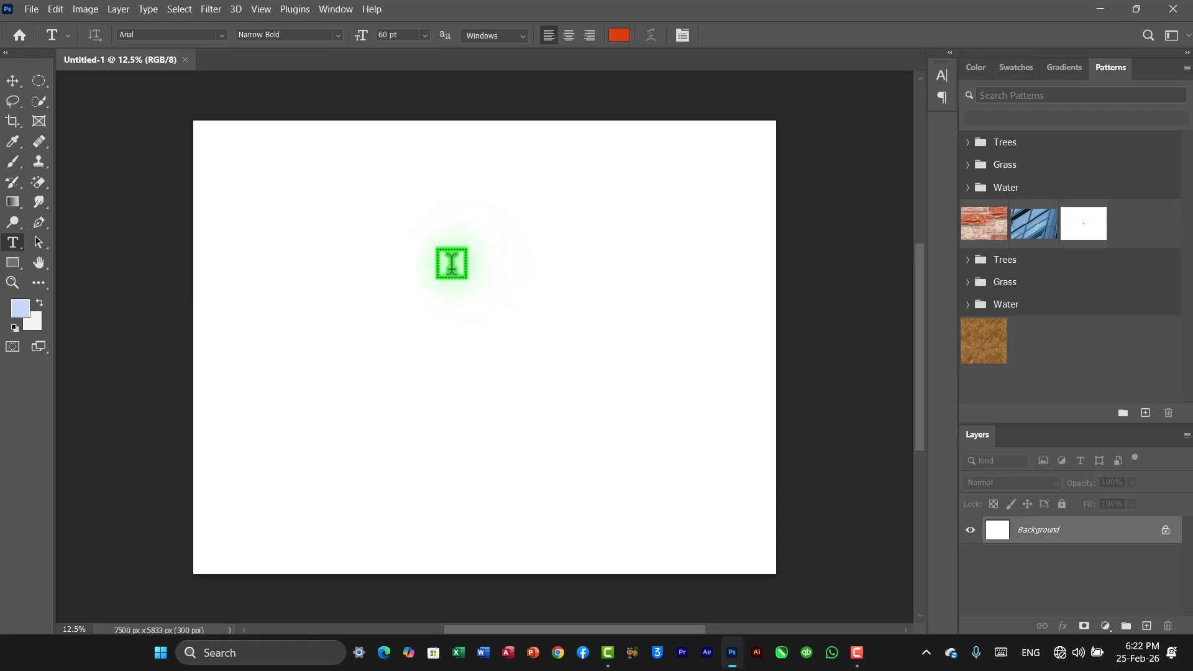
left_click(452, 263)
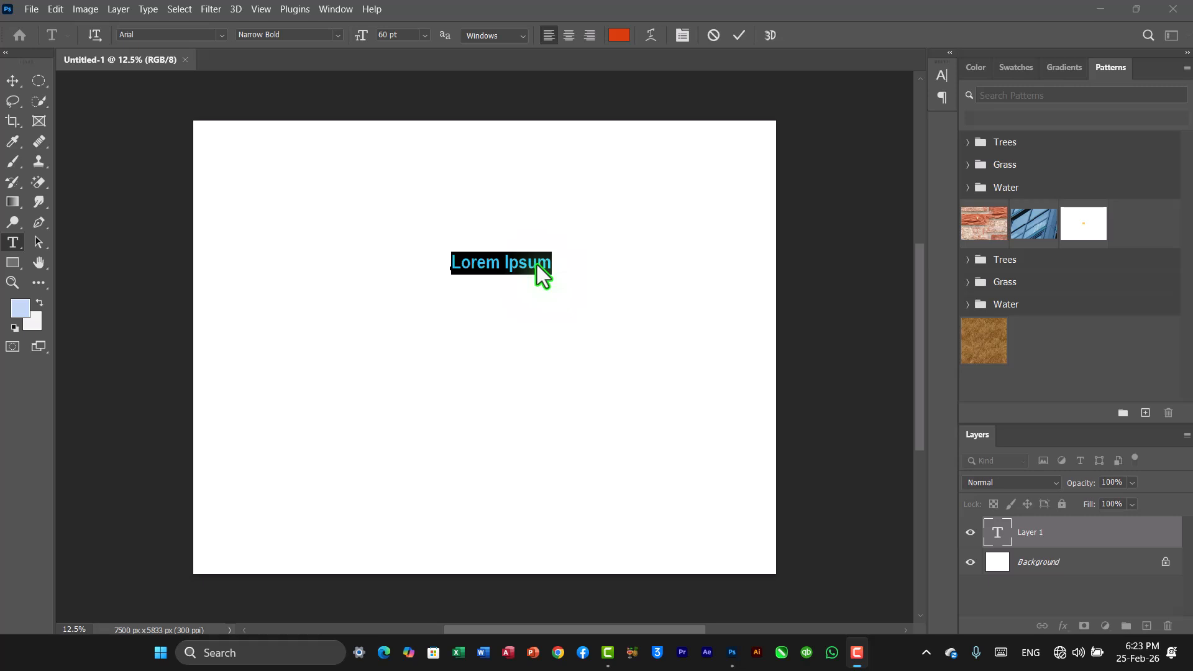
left_click(486, 266)
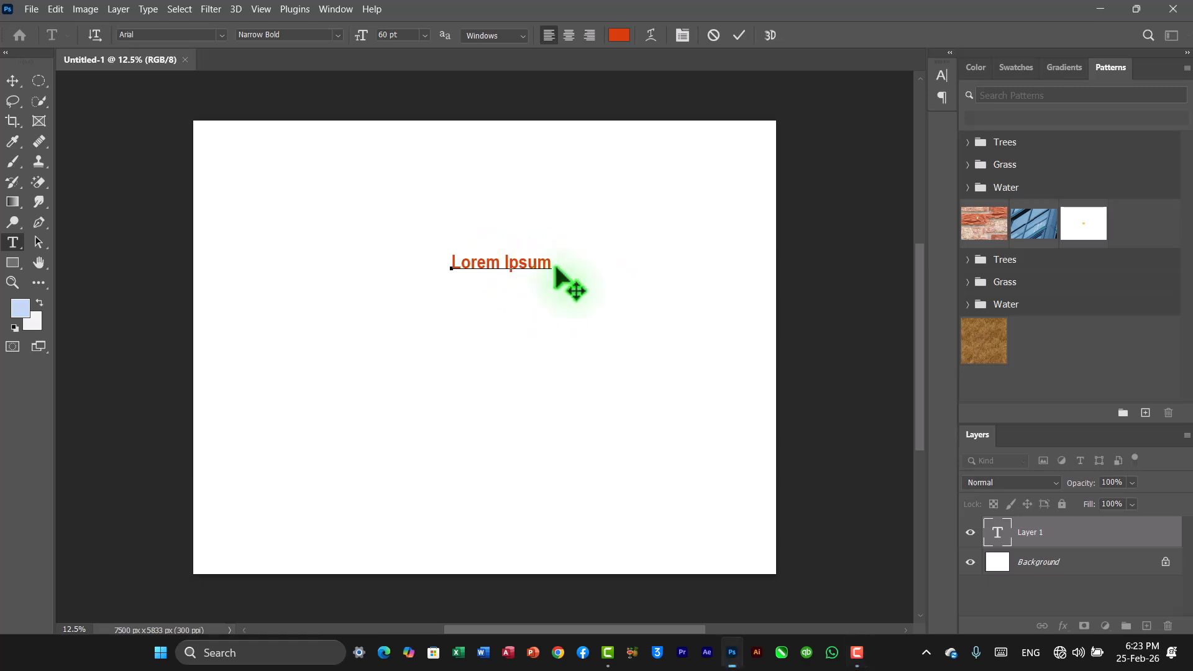
left_click_drag(551, 261, 440, 261)
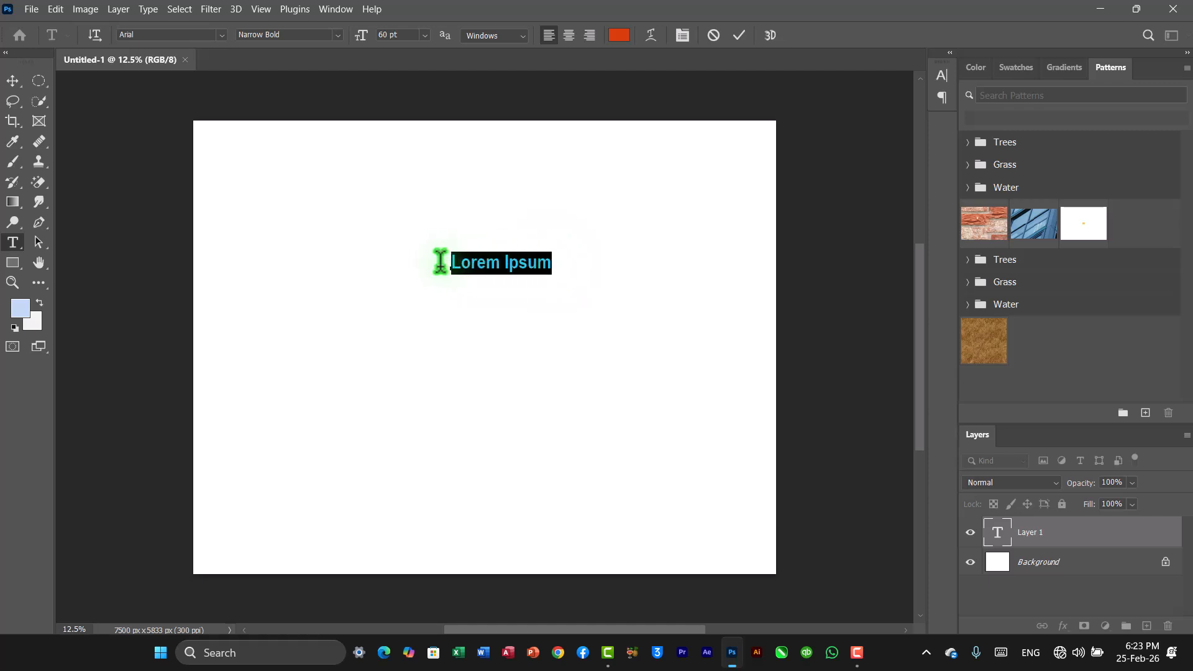
type("Mu")
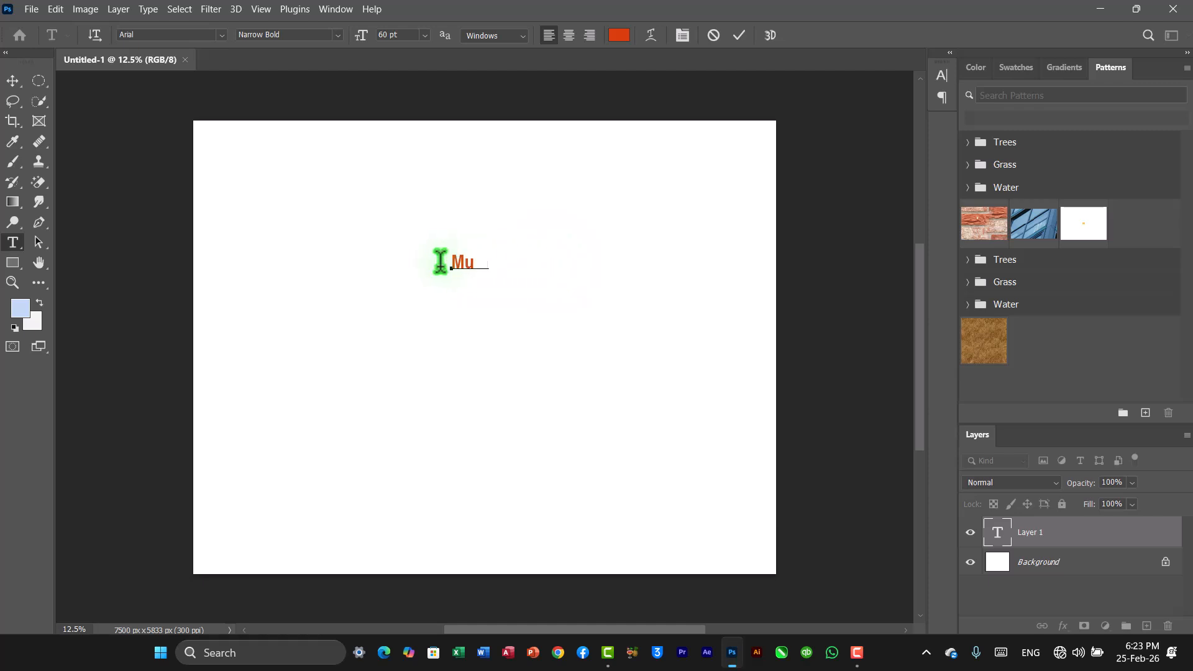
type("mtaz Academy")
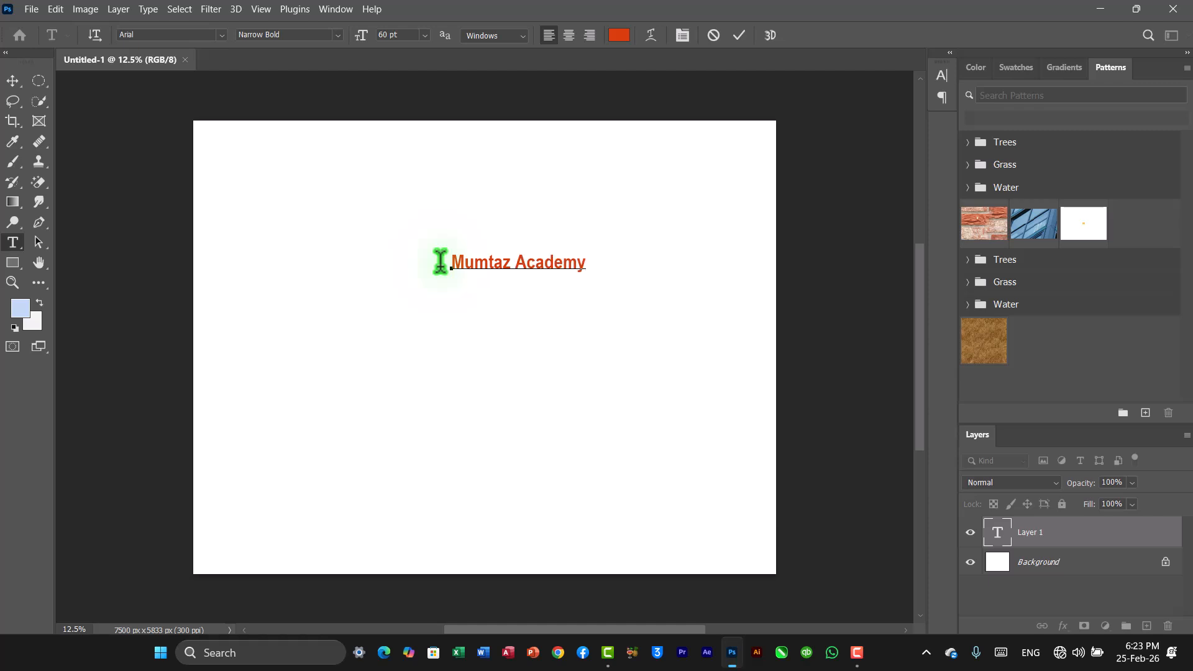
Move the "Mumtaz Academy" line slightly toward the canvas's left side, delete all its characters and leave text editing
left_click_drag(442, 259, 386, 256)
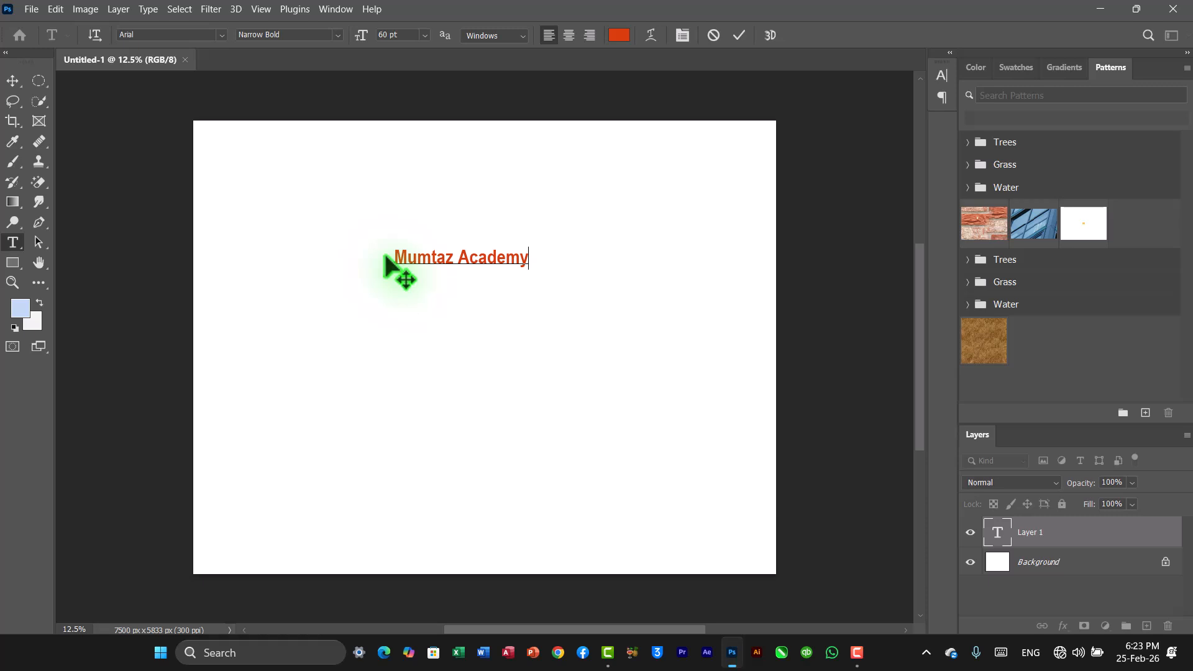
triple_click(512, 256)
key("BackSpace")
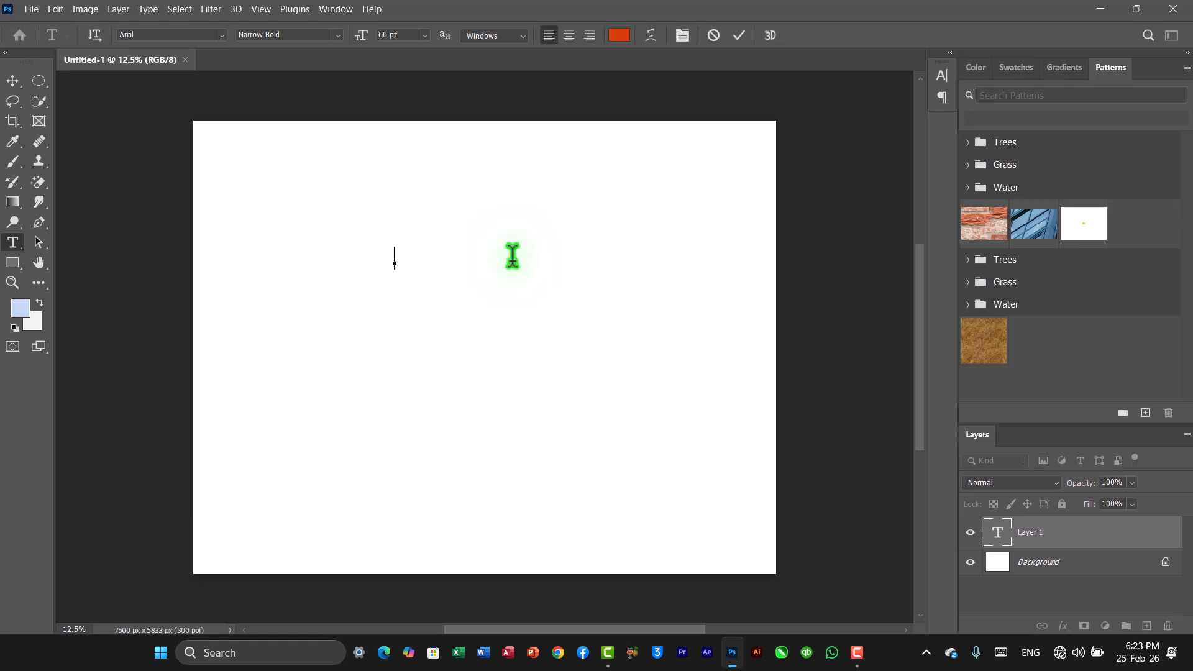
left_click(13, 79)
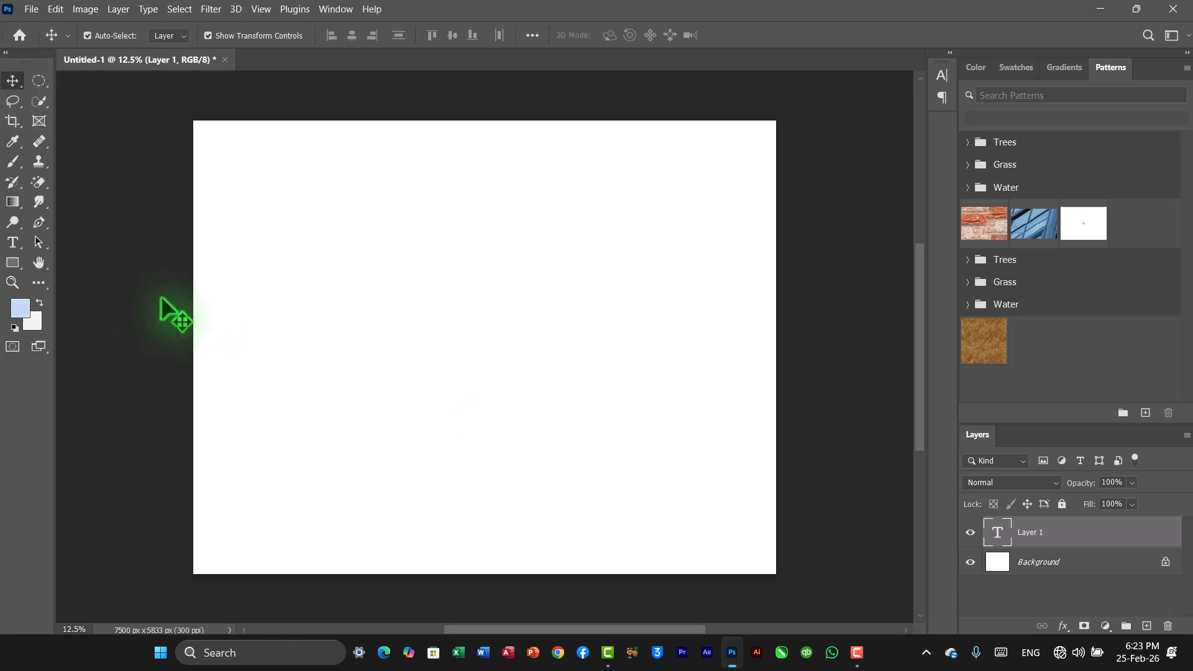
Draw a paragraph text box filled with Lorem ipsum placeholder text on the canvas's right half, widen it leftward and commit it
left_click(16, 246)
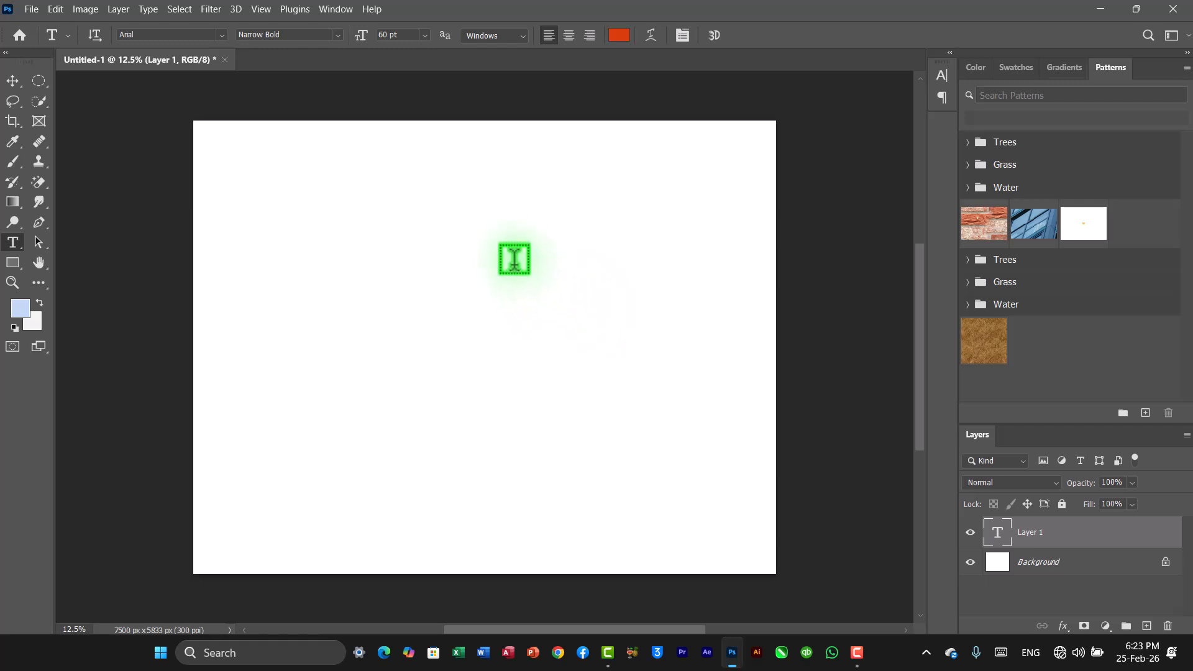
left_click_drag(514, 263, 722, 524)
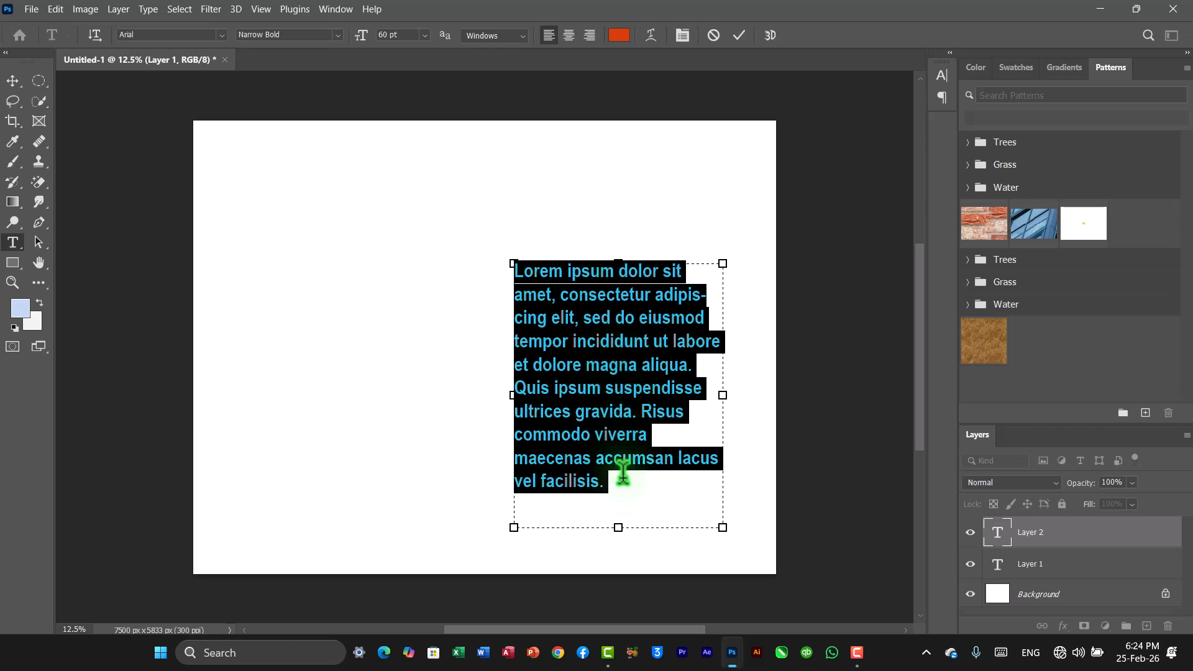
mouse_move(618, 530)
left_mouse_down()
mouse_move(617, 427)
mouse_move(620, 523)
left_mouse_up()
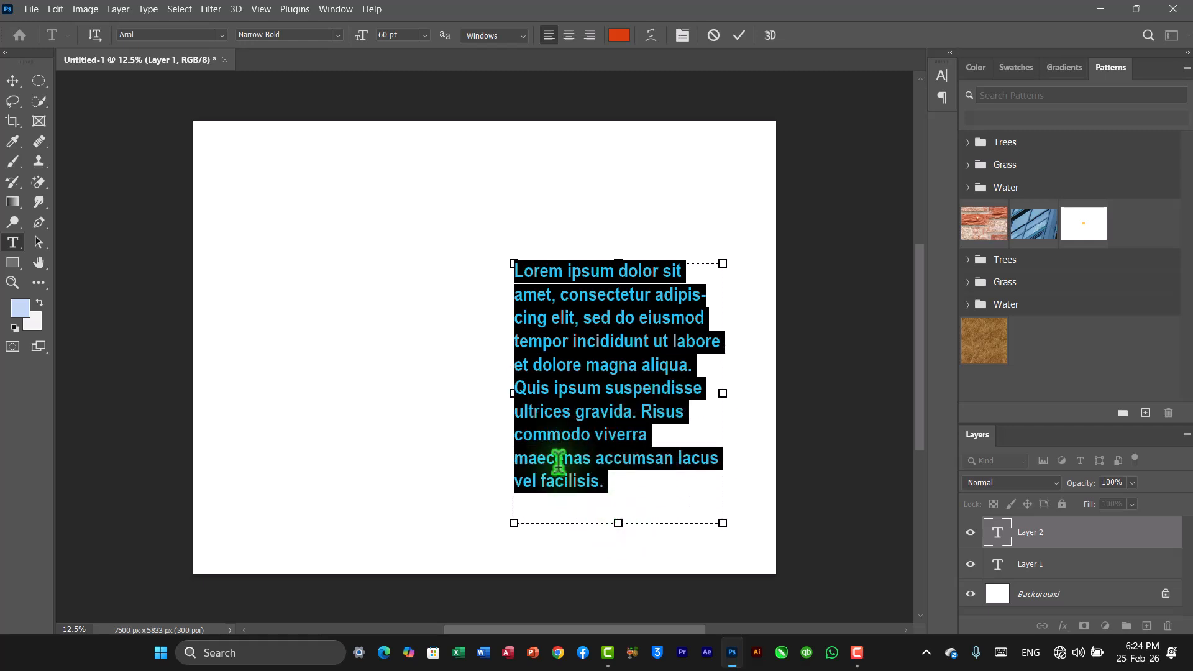
left_click_drag(511, 393, 443, 393)
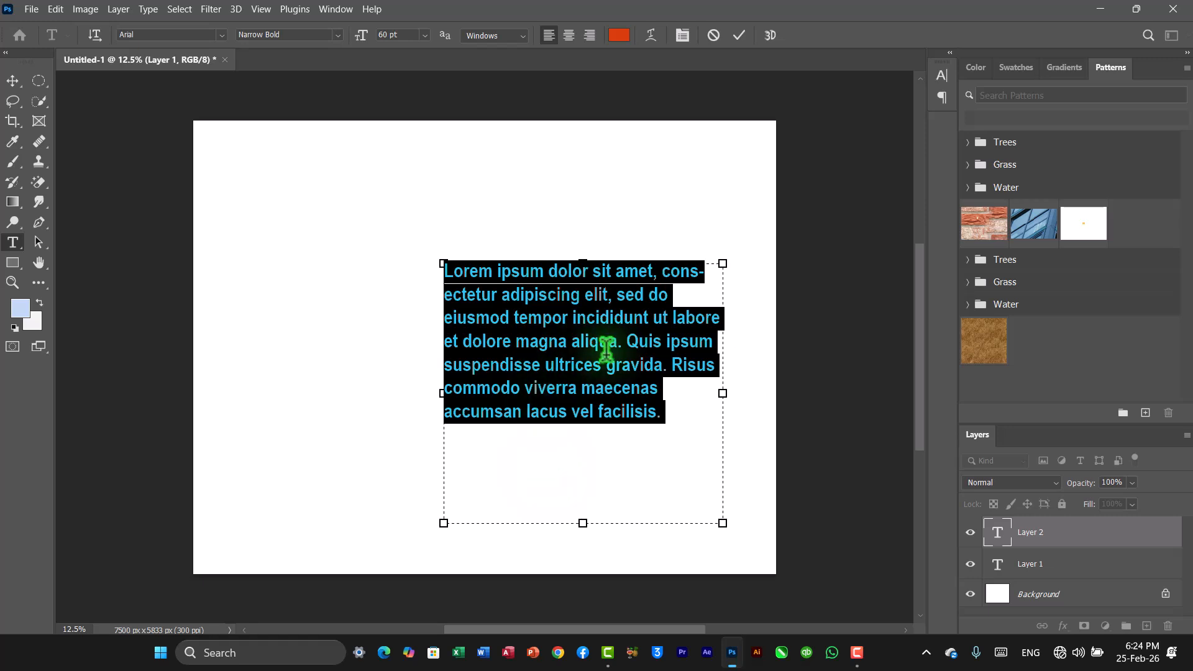
left_click(1031, 577)
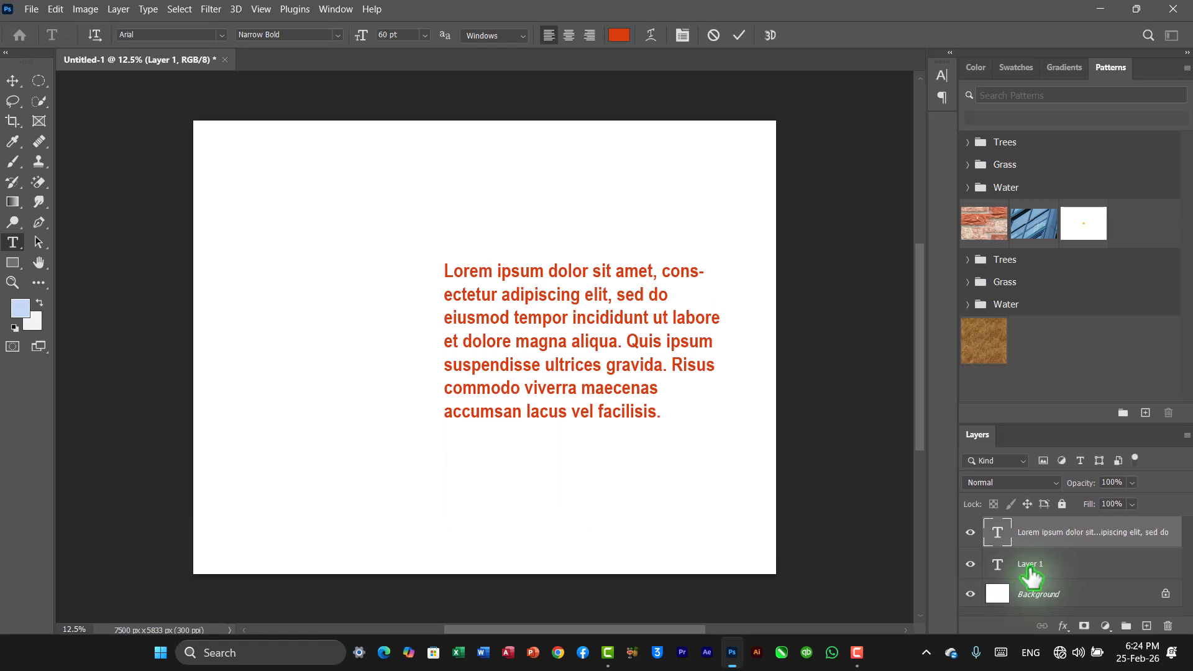
Select the Lorem ipsum text layer and change its text color to a slightly lighter orange-red
left_click(1034, 567)
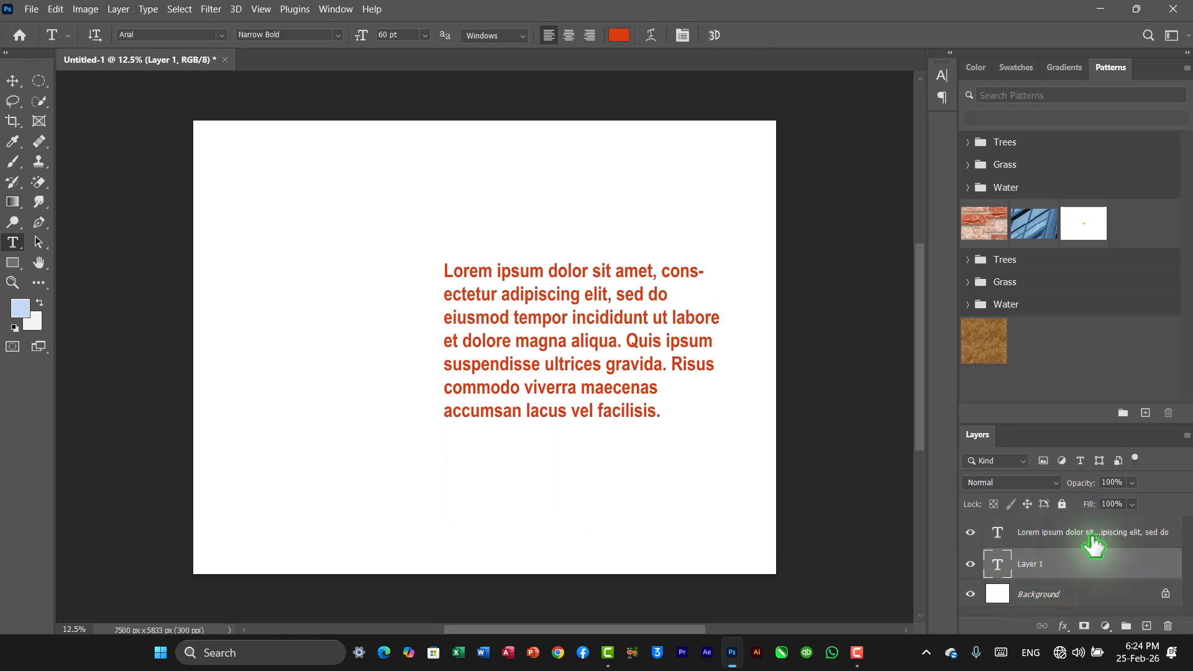
left_click(1042, 535)
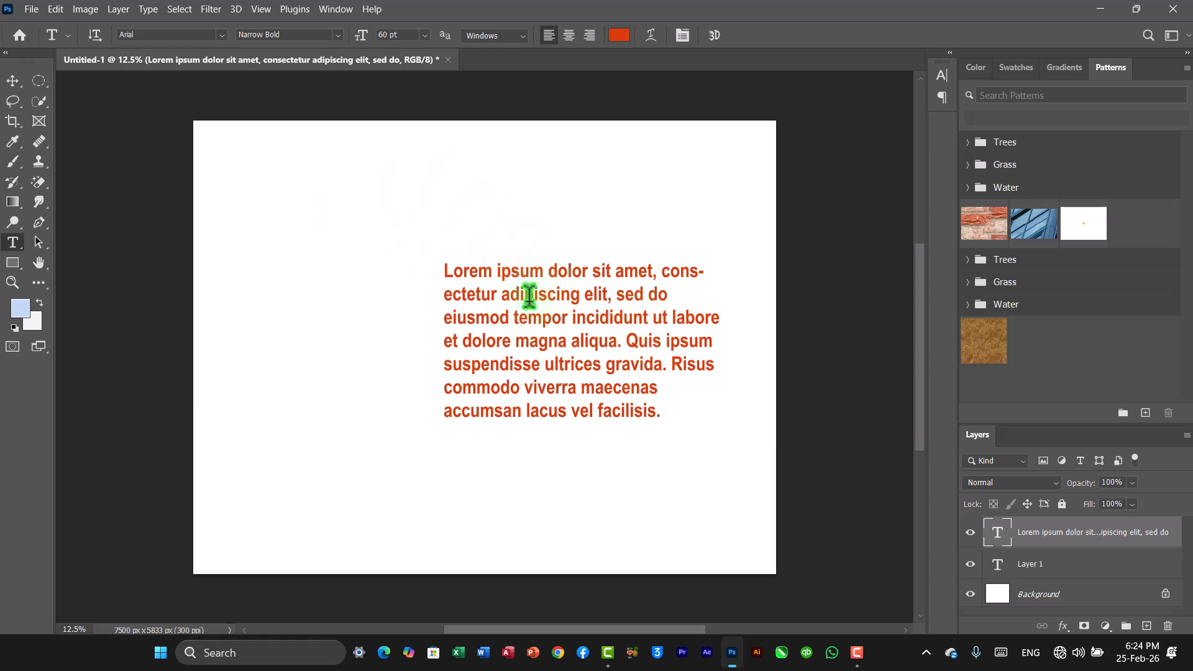
left_click(619, 36)
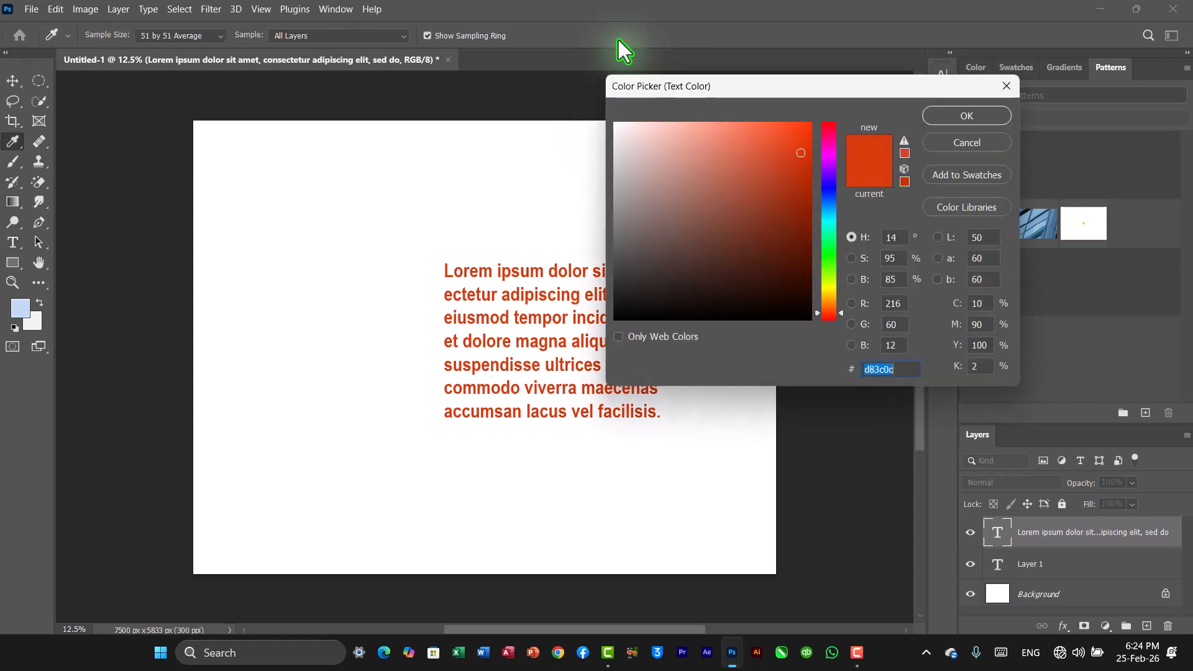
mouse_move(764, 261)
left_mouse_down()
mouse_move(706, 283)
mouse_move(631, 282)
mouse_move(783, 157)
left_mouse_up()
left_click(942, 122)
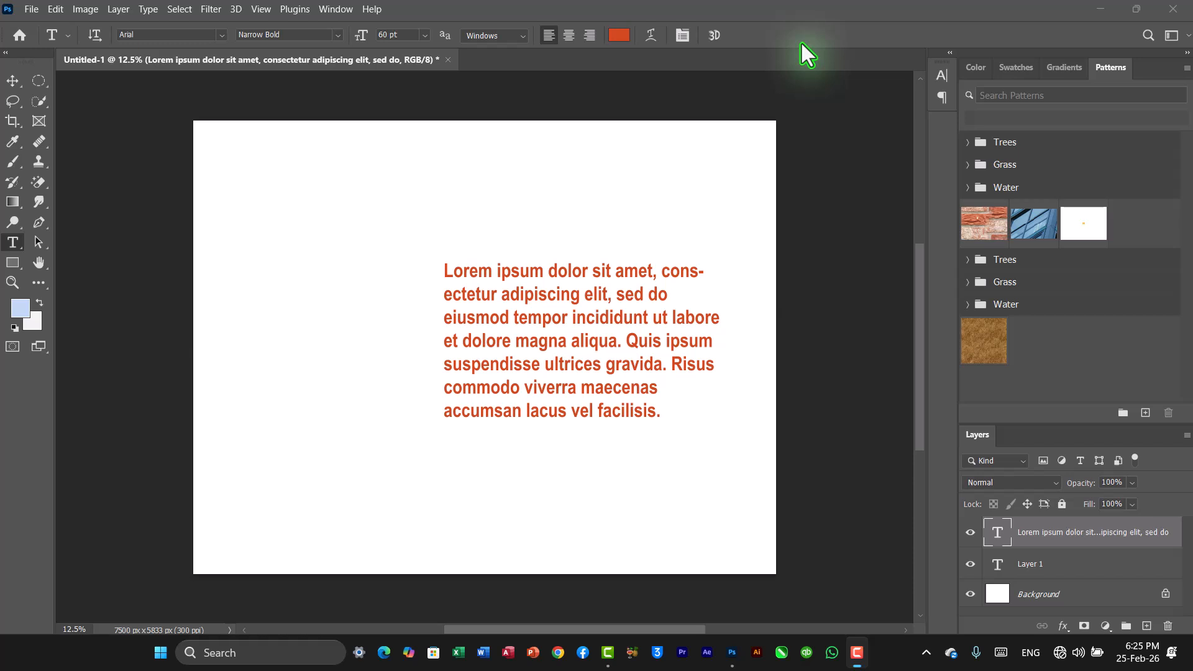
Examine the Character and Paragraph formatting options available for the Lorem ipsum text
left_click(941, 84)
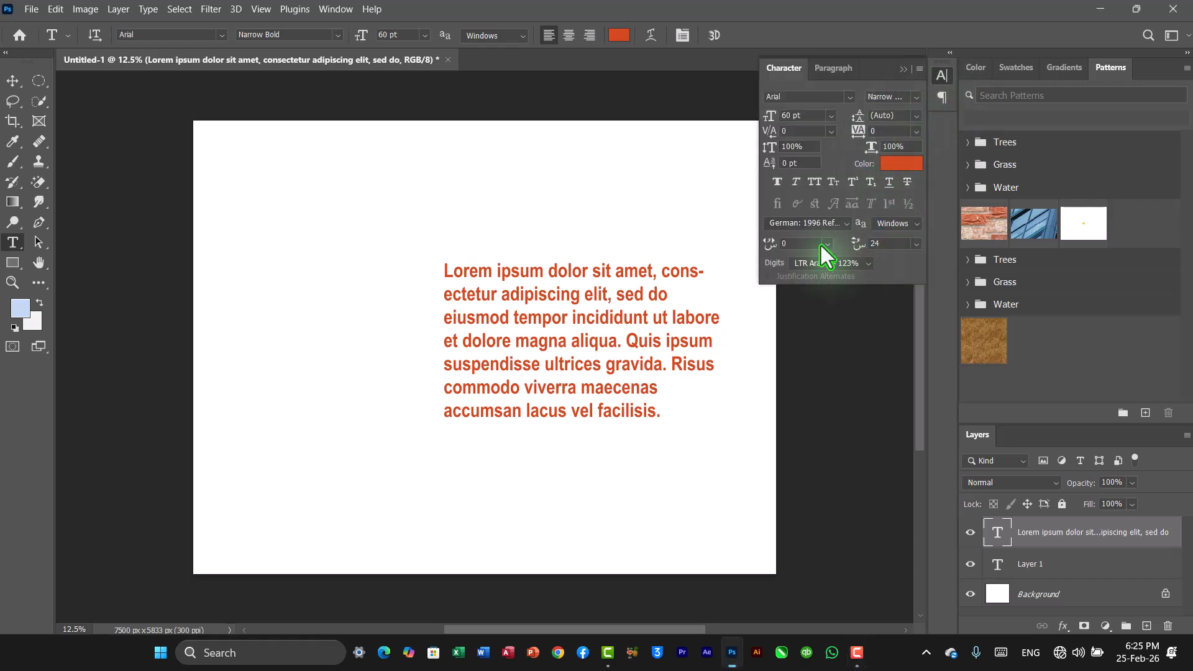
left_click(941, 78)
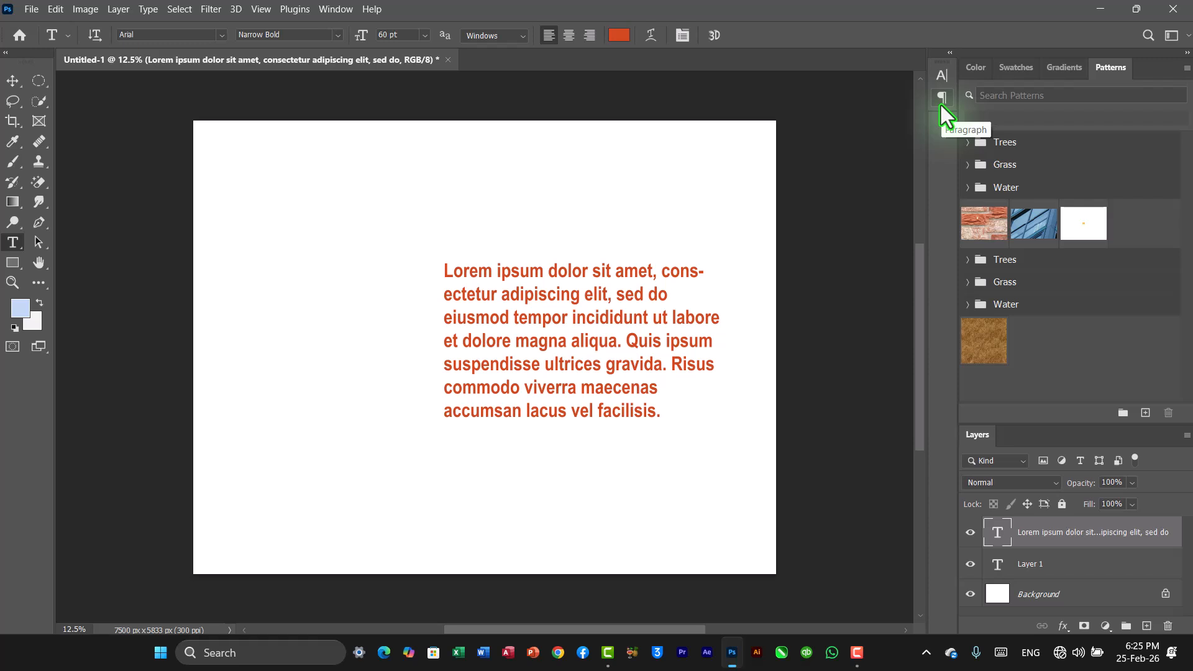
left_click(940, 105)
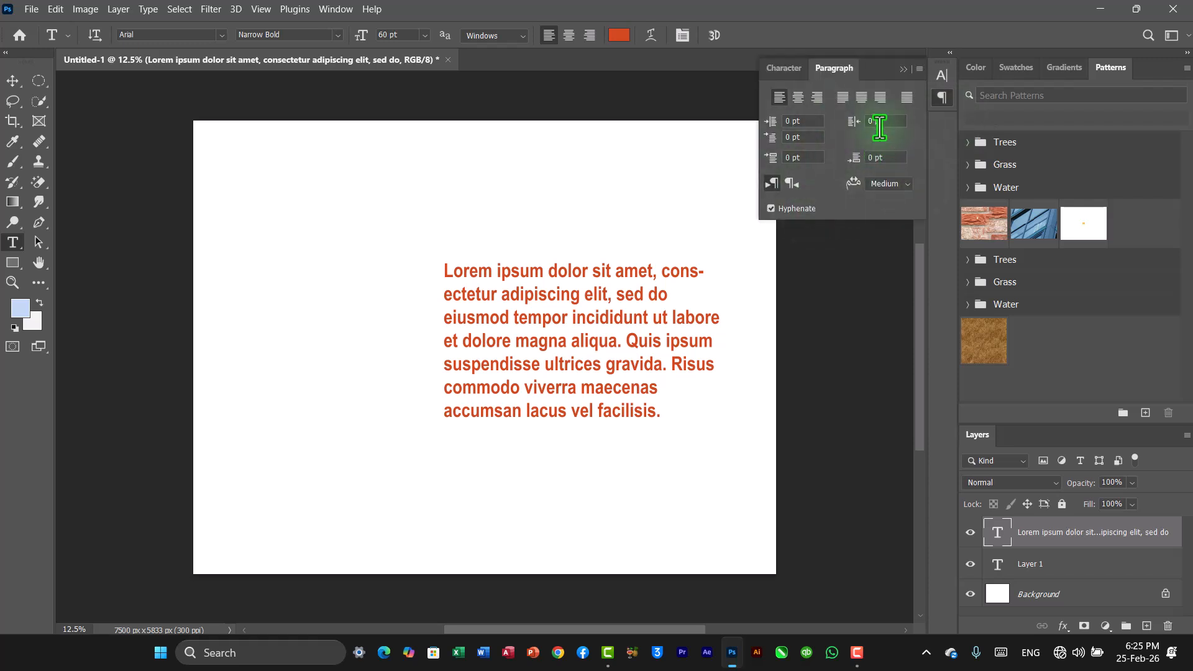
left_click(937, 96)
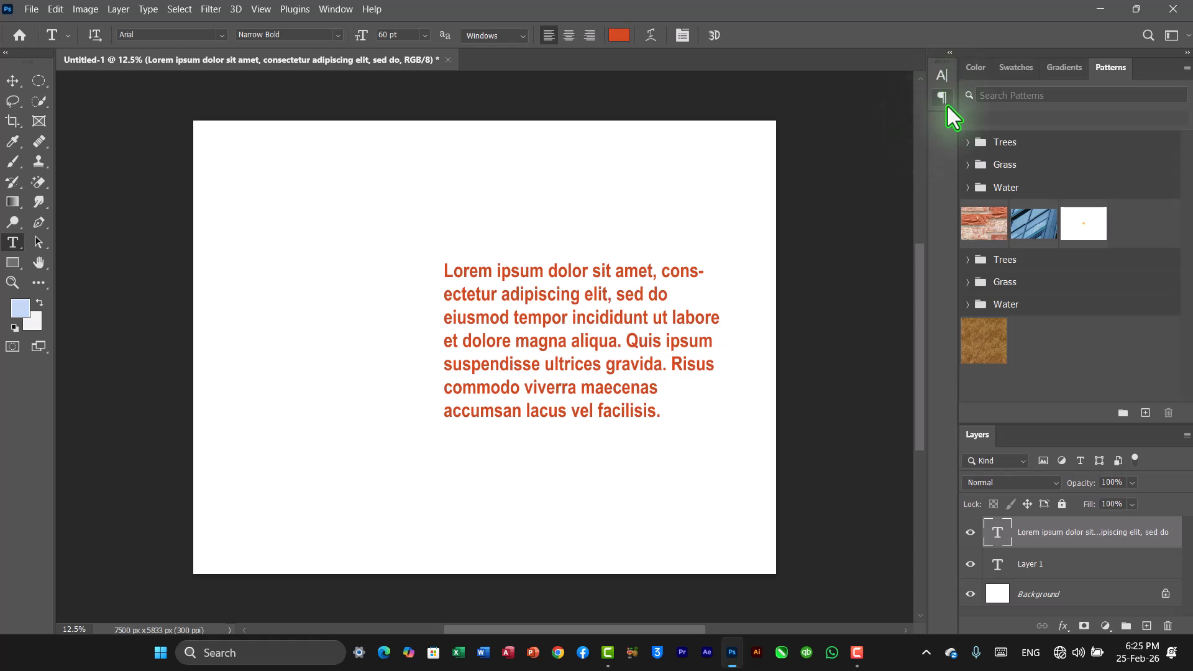
Show the Paragraph settings and compare their alignment and indent options with the Character settings
left_click(336, 10)
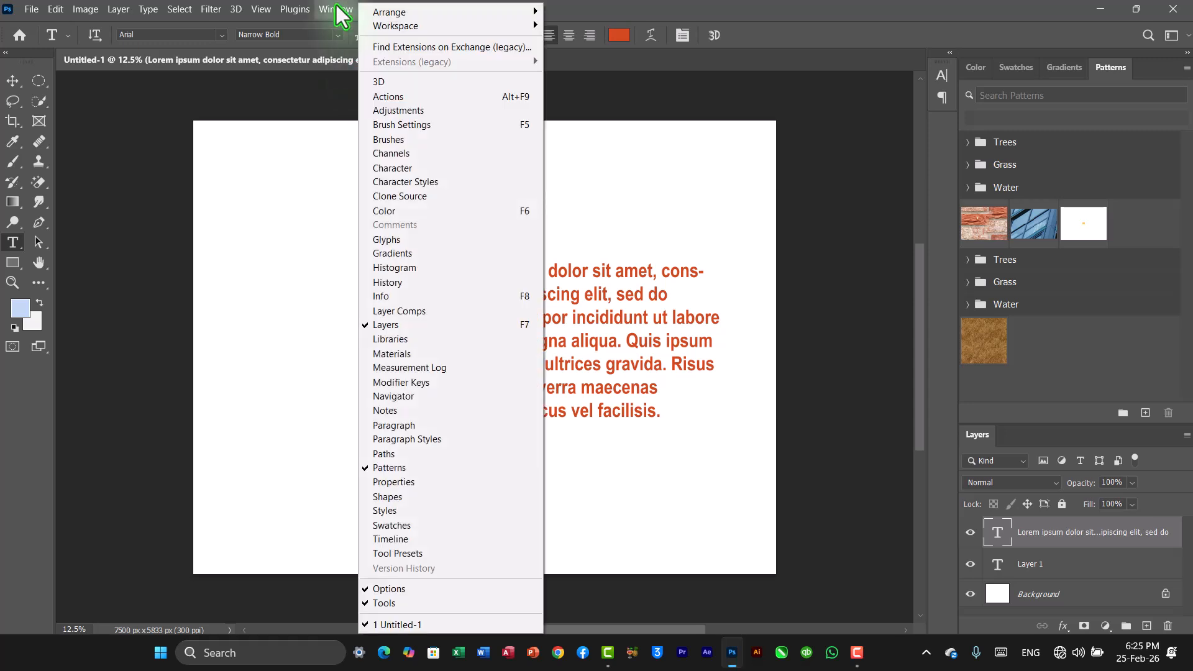
left_click(409, 425)
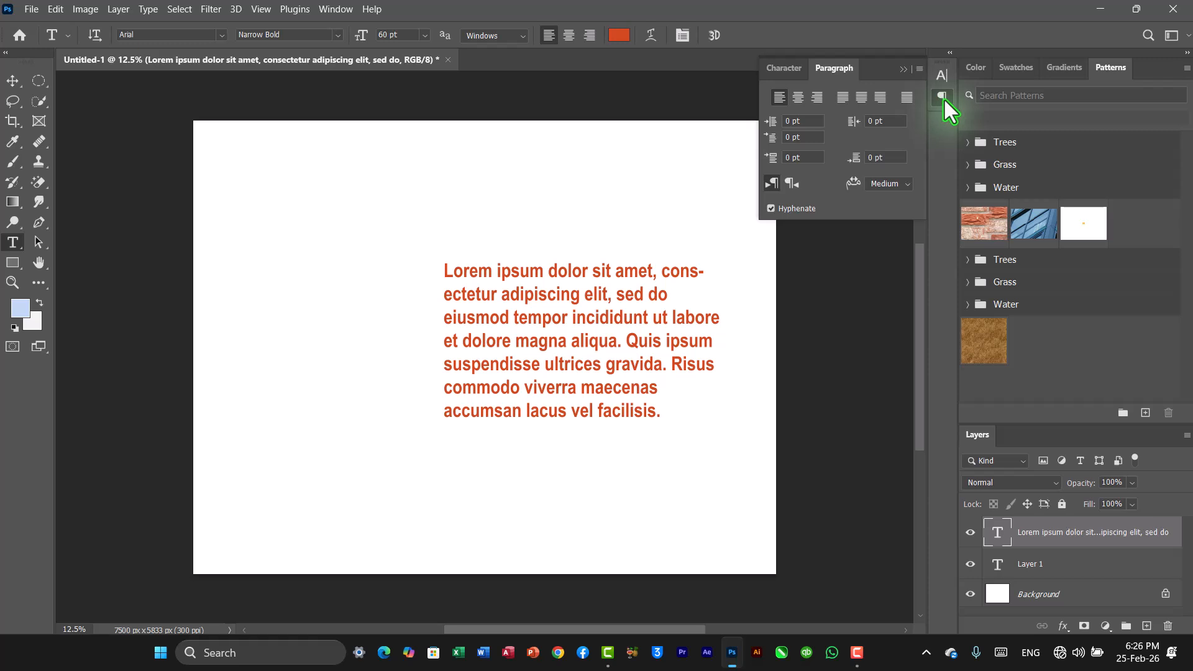
left_click(789, 68)
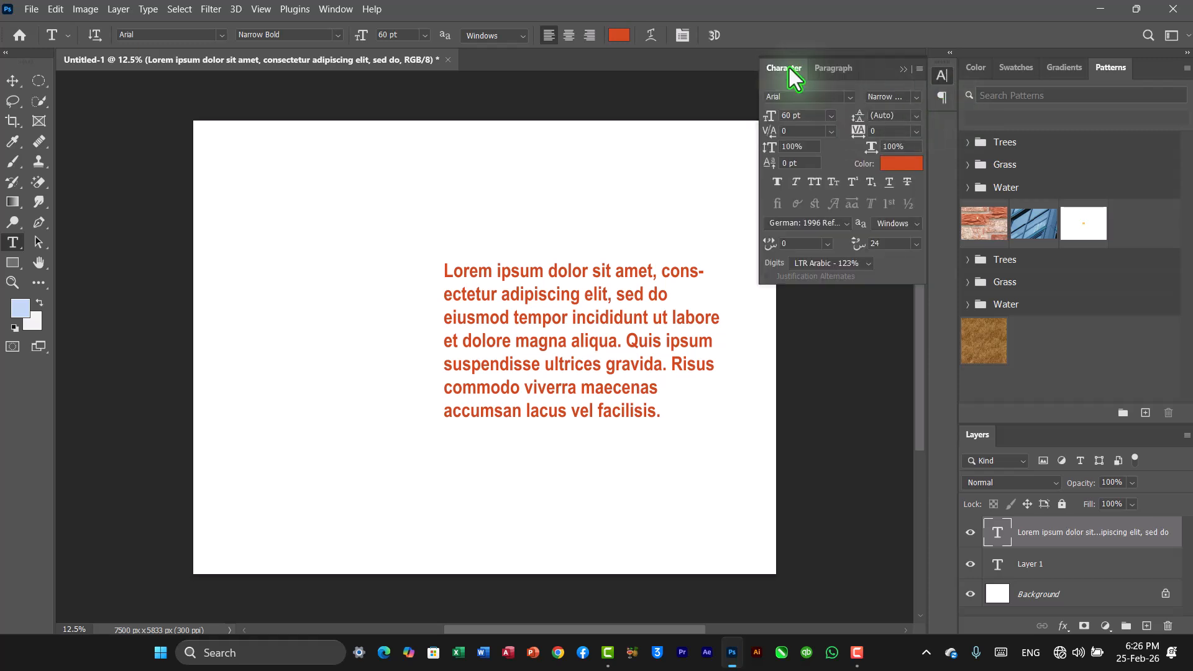
left_click(816, 72)
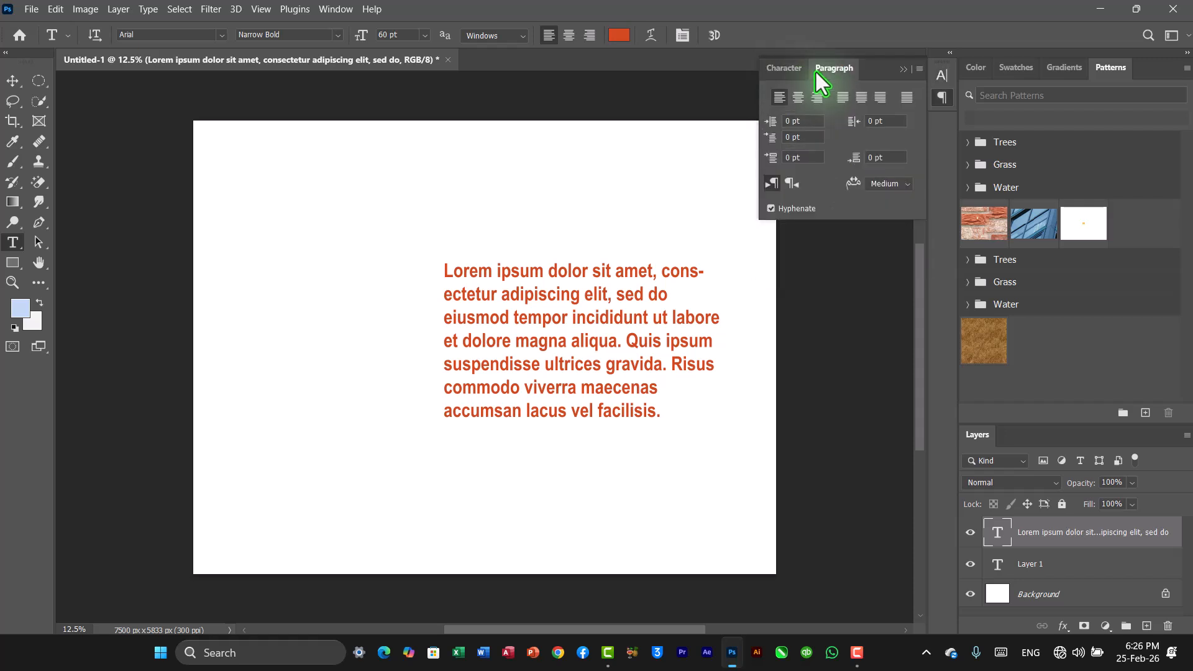
left_click(943, 77)
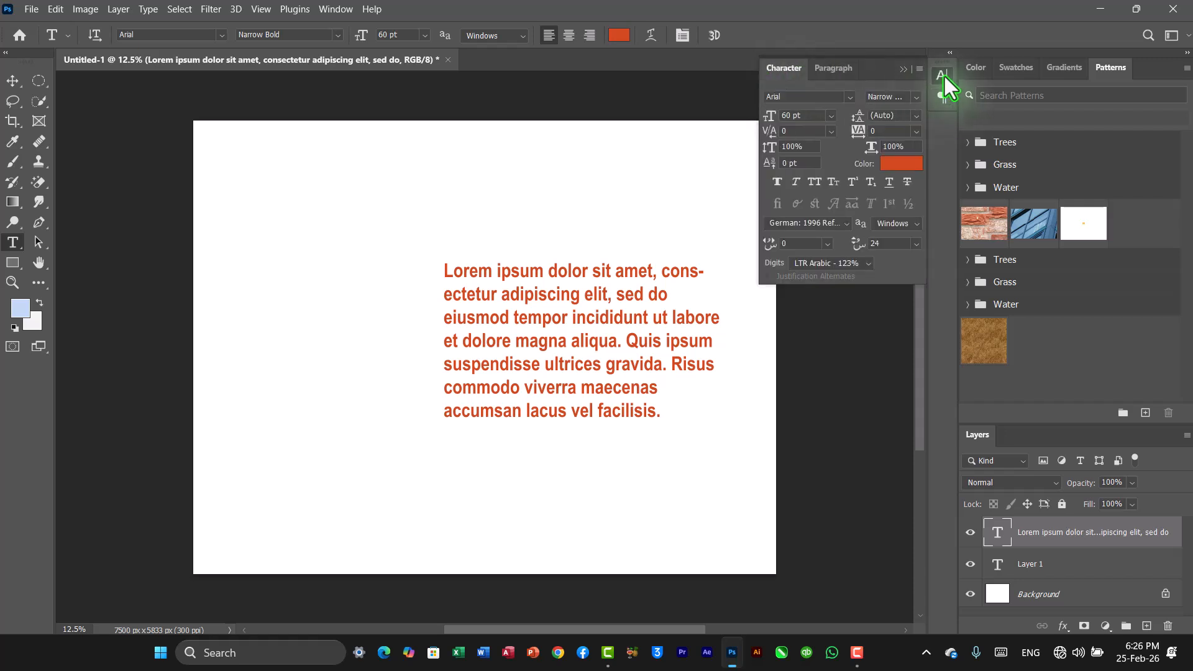
left_click(842, 75)
left_click(786, 69)
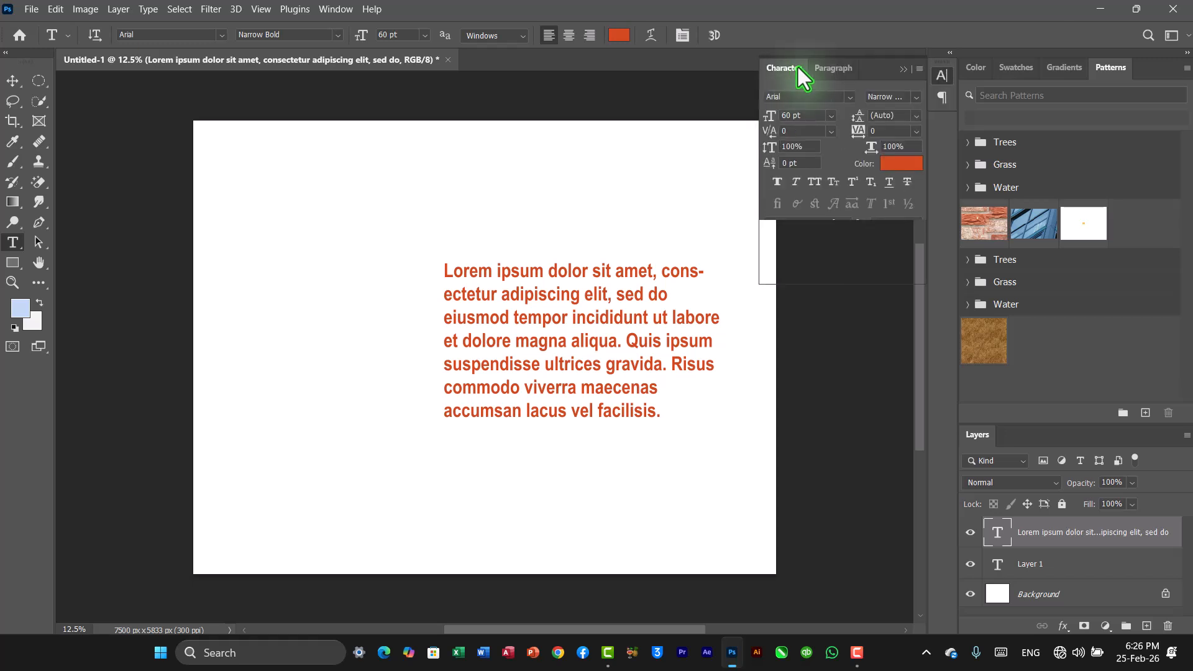
left_click(831, 68)
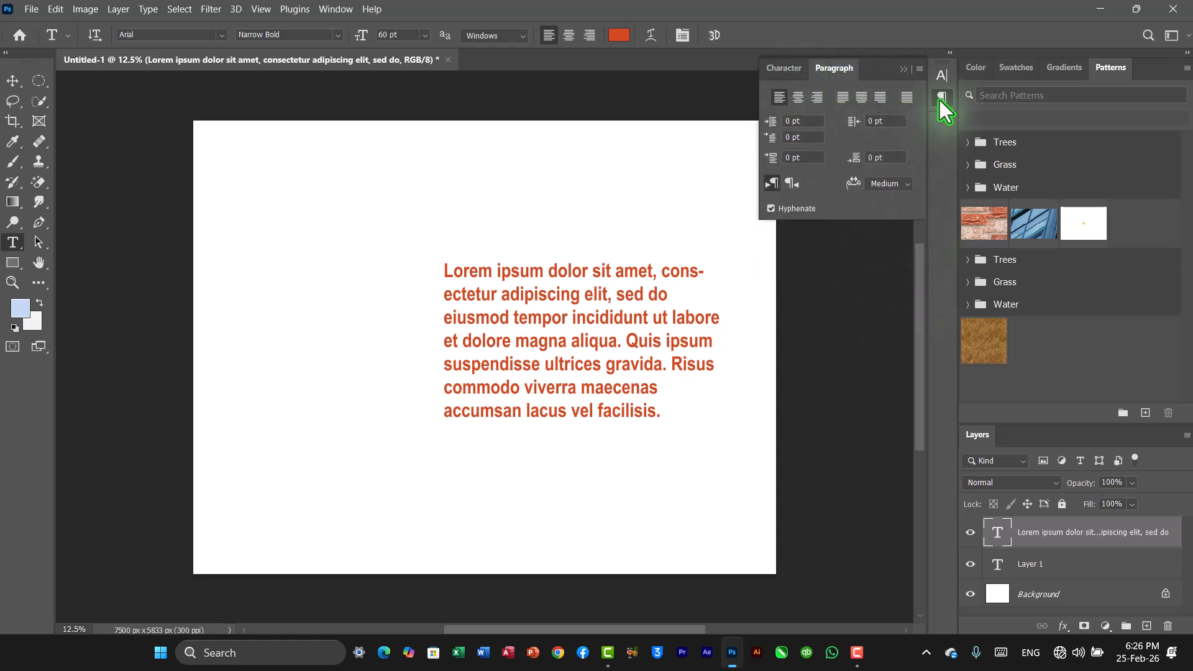
Preview successive fonts on the Lorem ipsum paragraph in the Character settings, apply Bauhaus 93 and check its available font styles
left_click(941, 77)
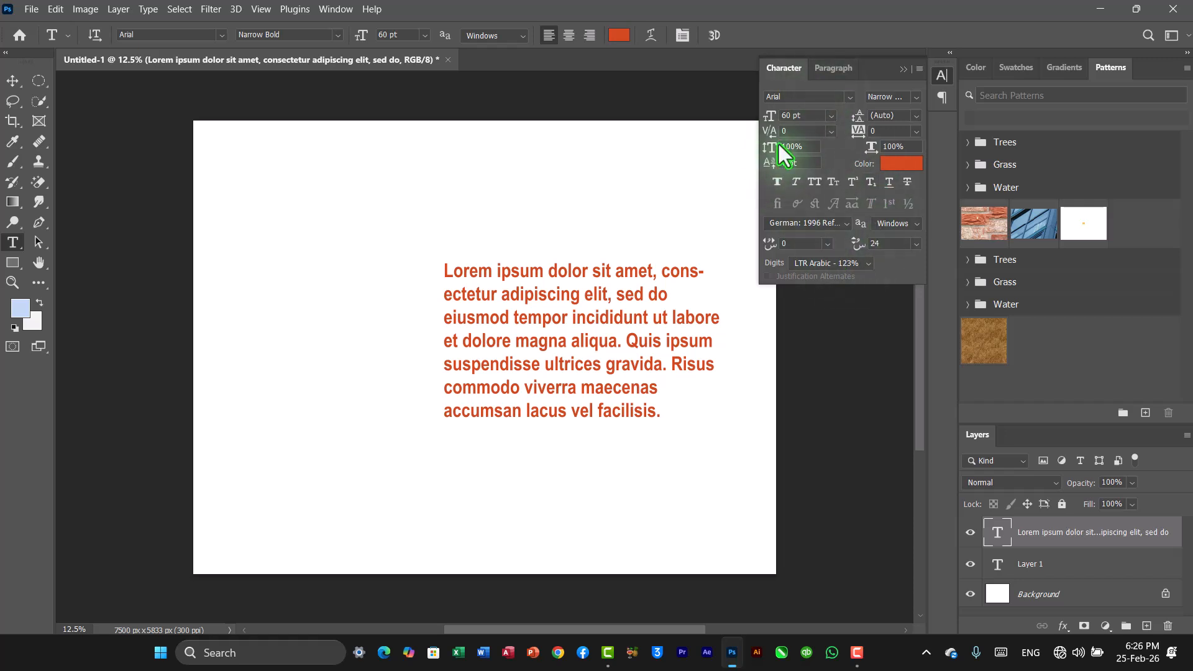
left_click(851, 99)
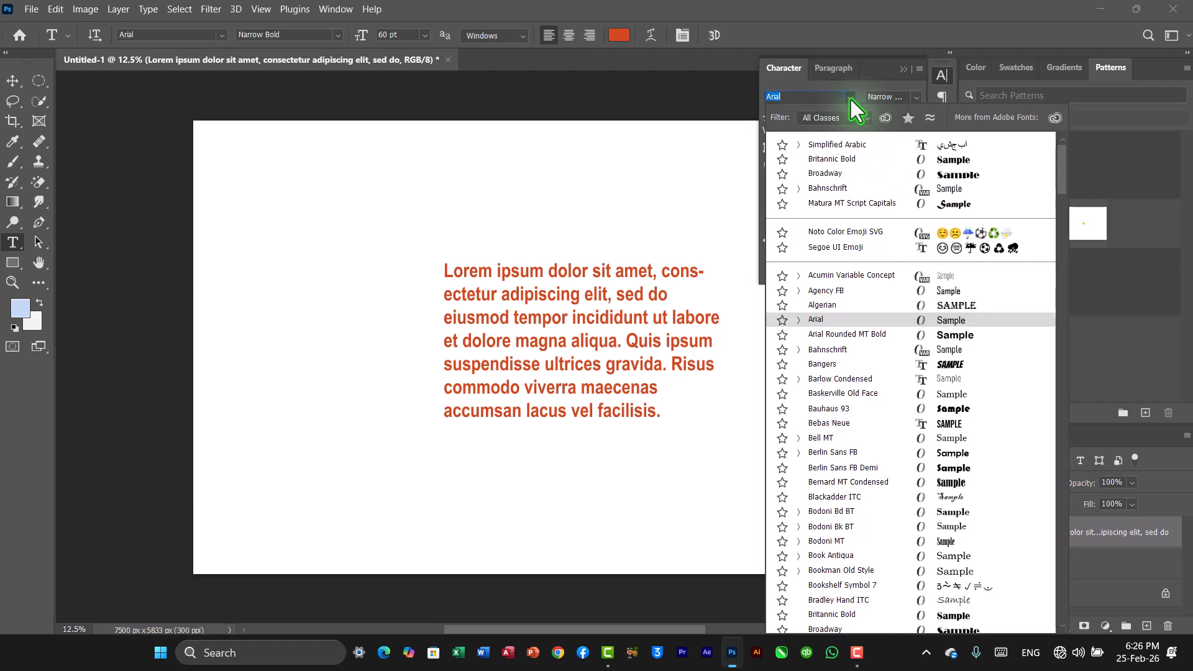
left_click(851, 99)
left_click(851, 99)
key("Down")
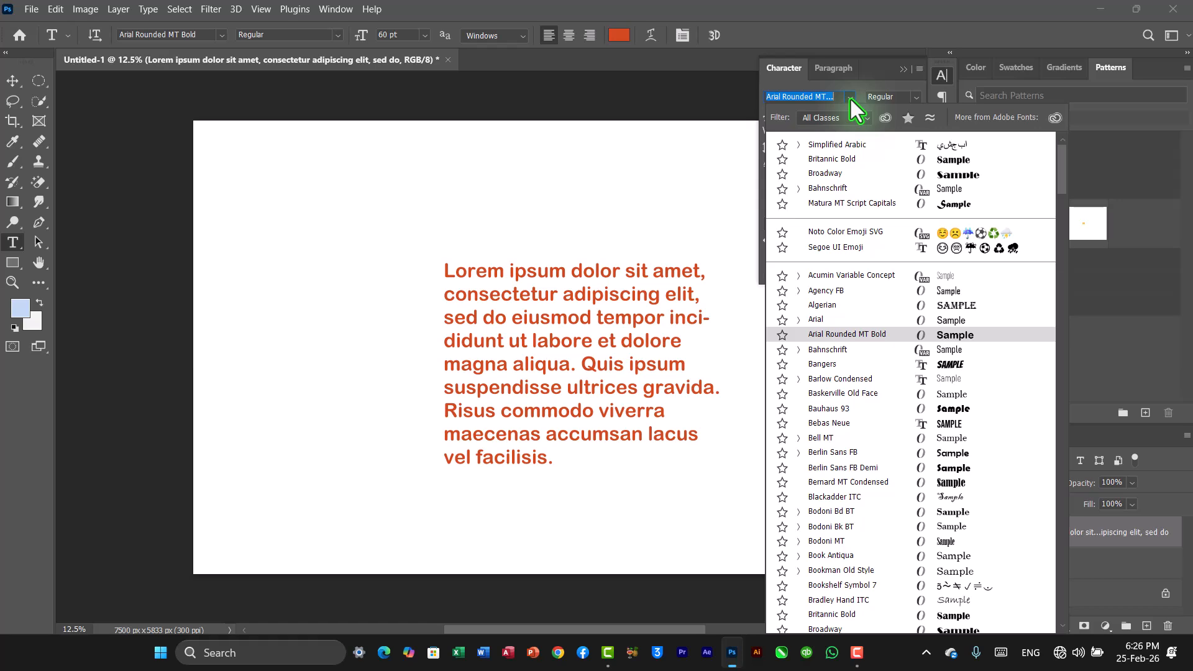
key("Down")
key("Down")
key("Down")
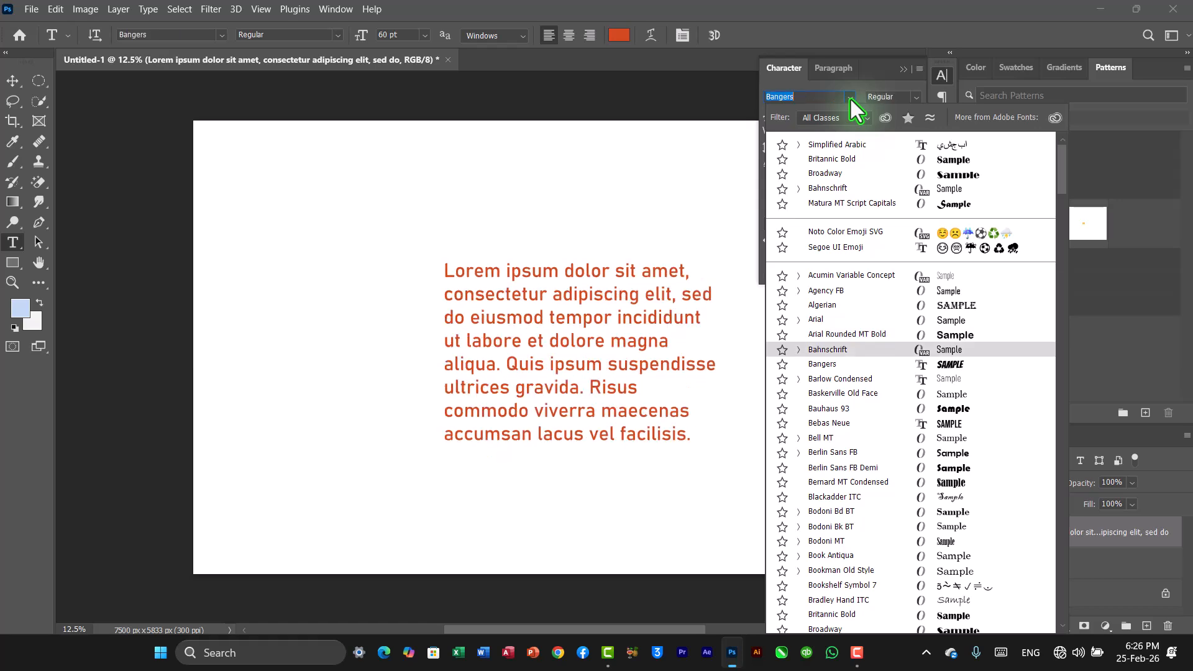
key("Down")
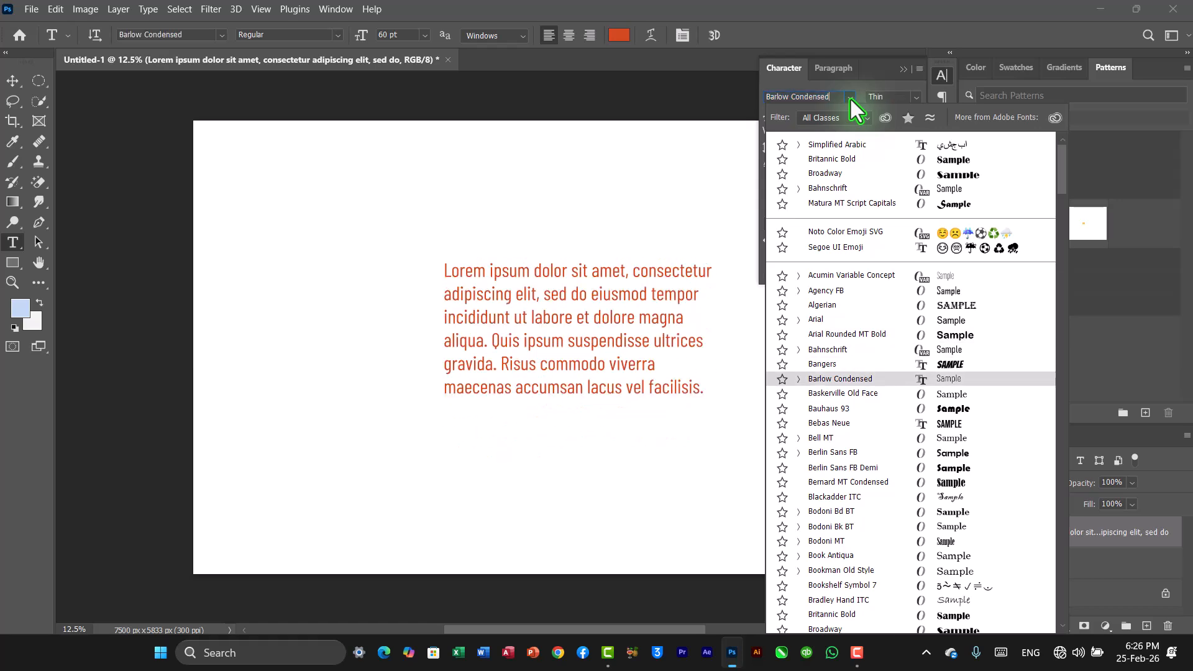
key("Down")
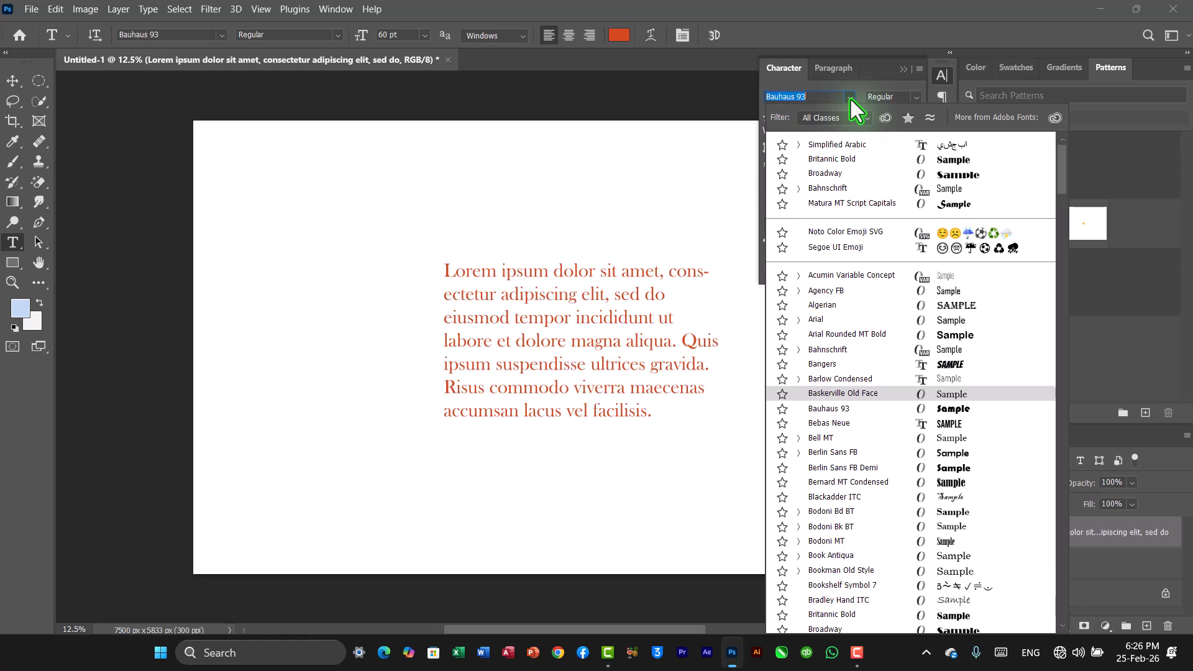
key("Return")
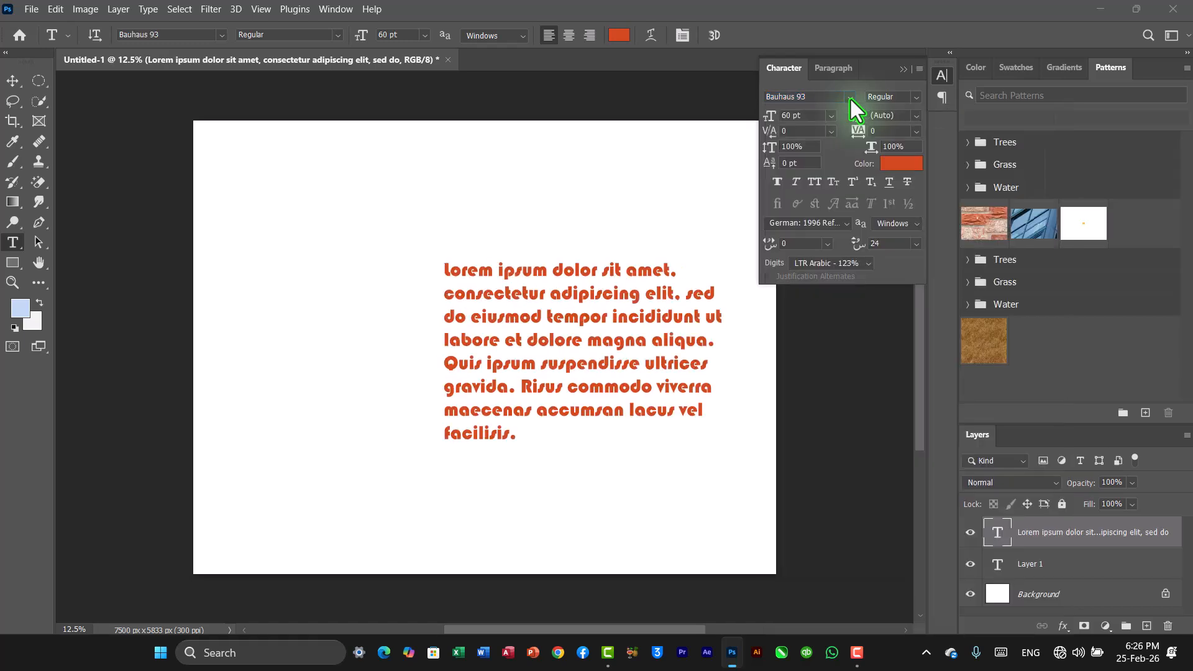
left_click(915, 96)
left_click(916, 96)
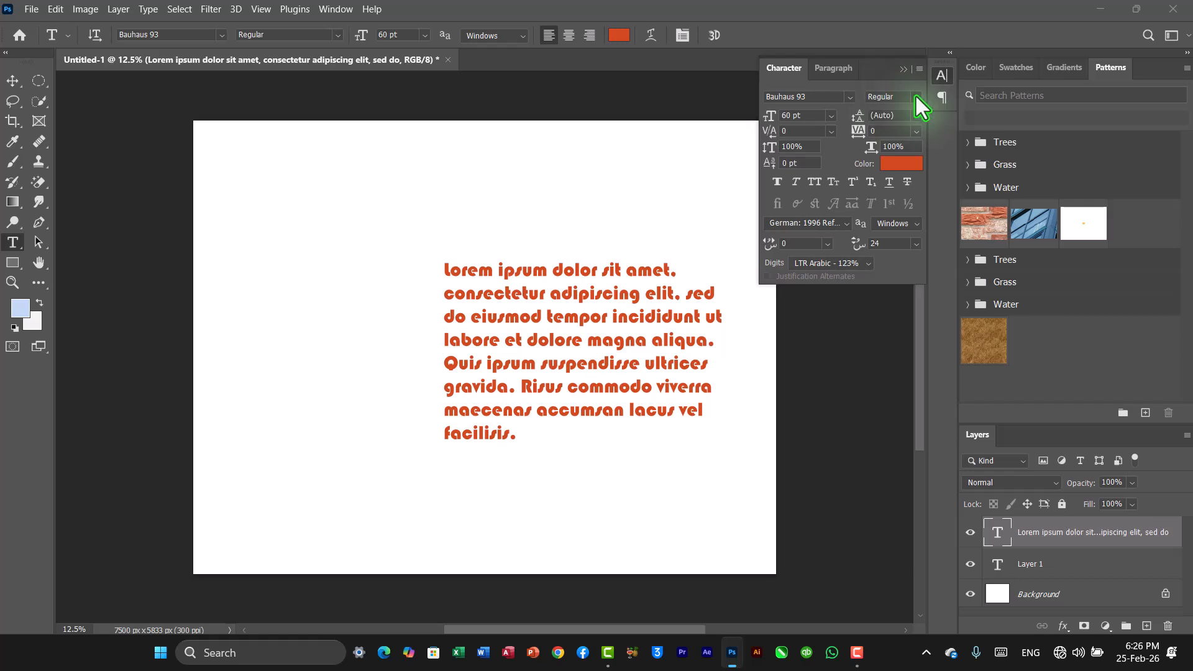
Preview further fonts on the Lorem ipsum paragraph, apply Blackadder ITC and check its available font styles
left_click(850, 98)
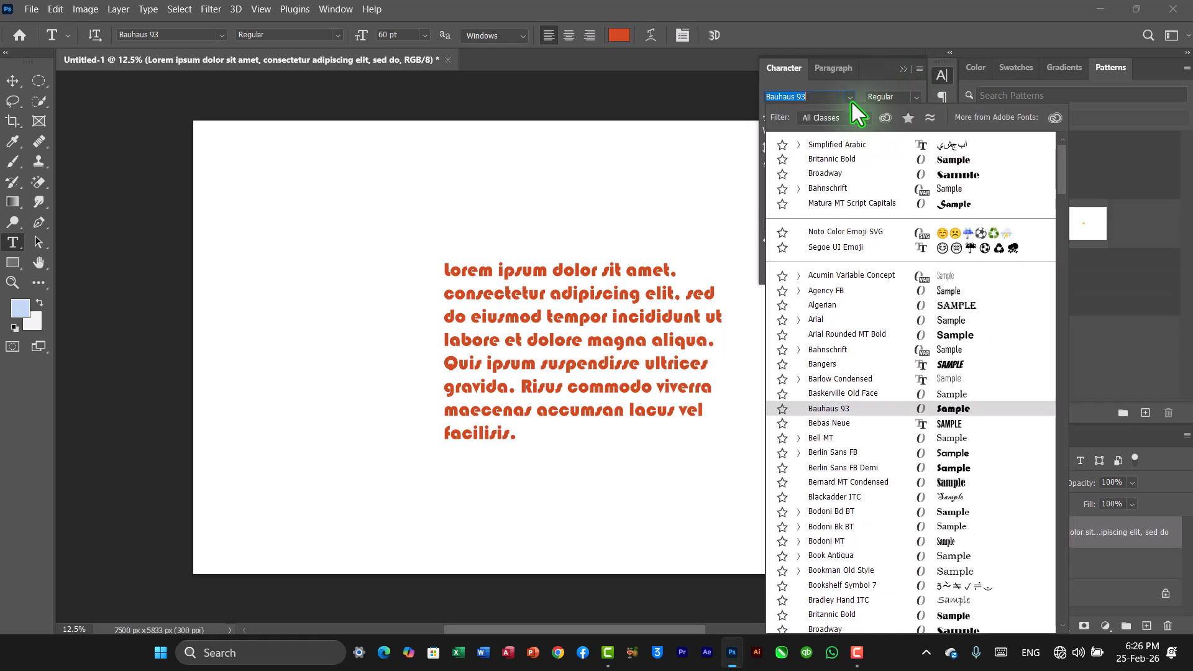
key("Down")
key("Down")
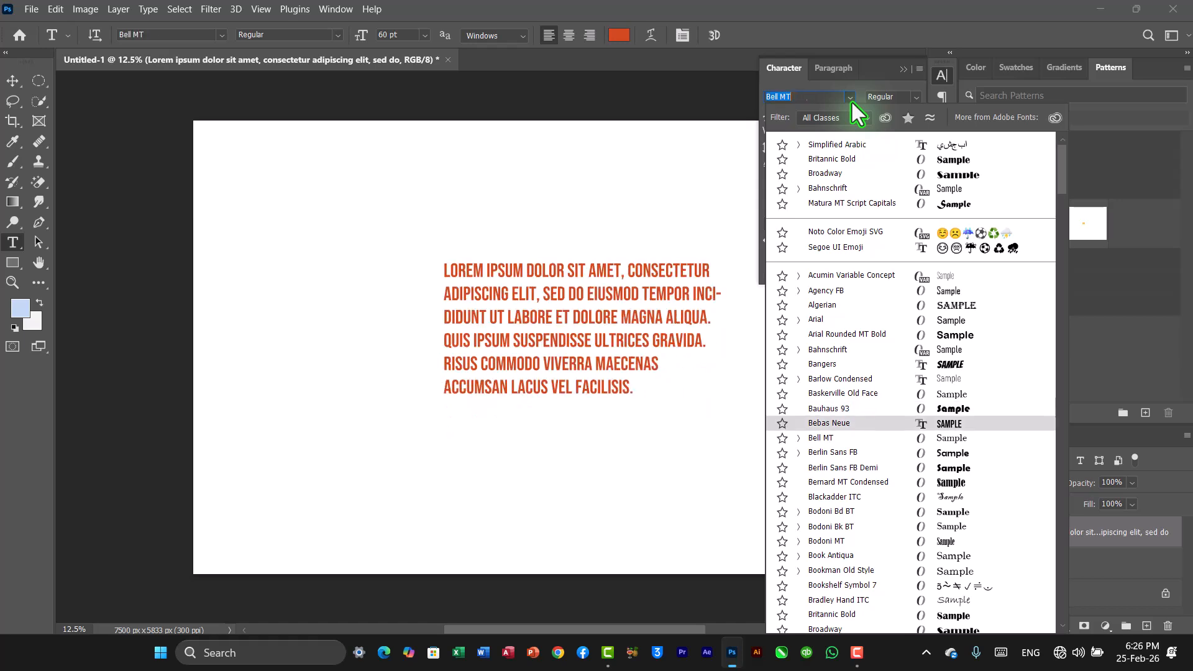
key("Down")
key("Down")
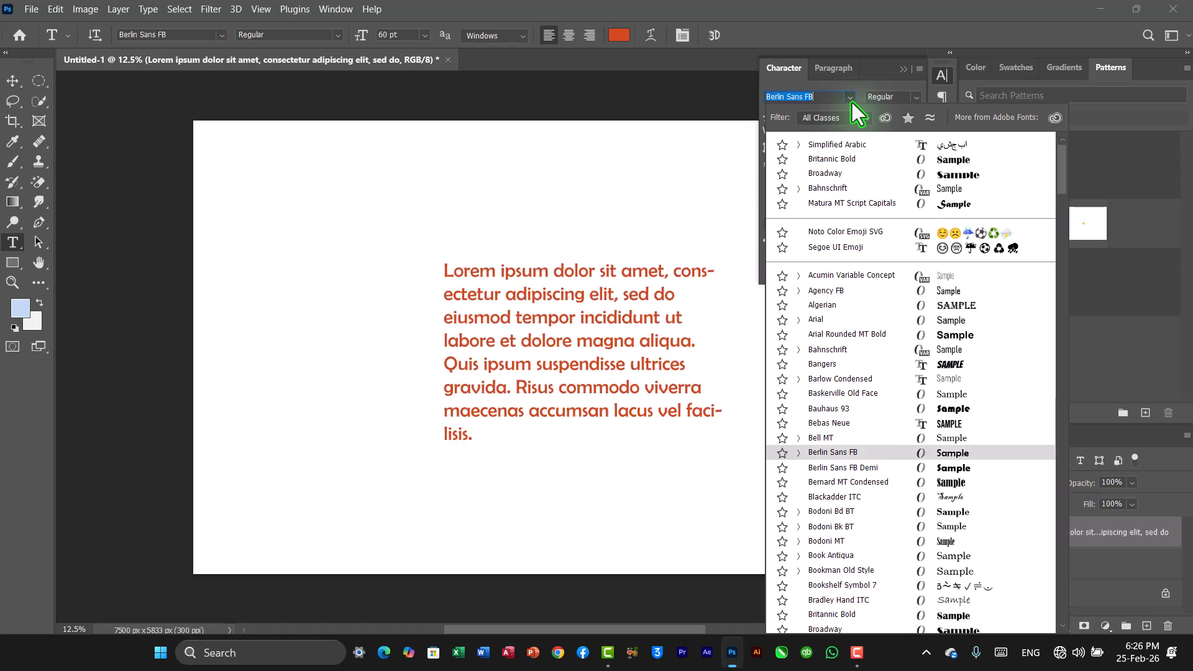
key("Down")
key("Down")
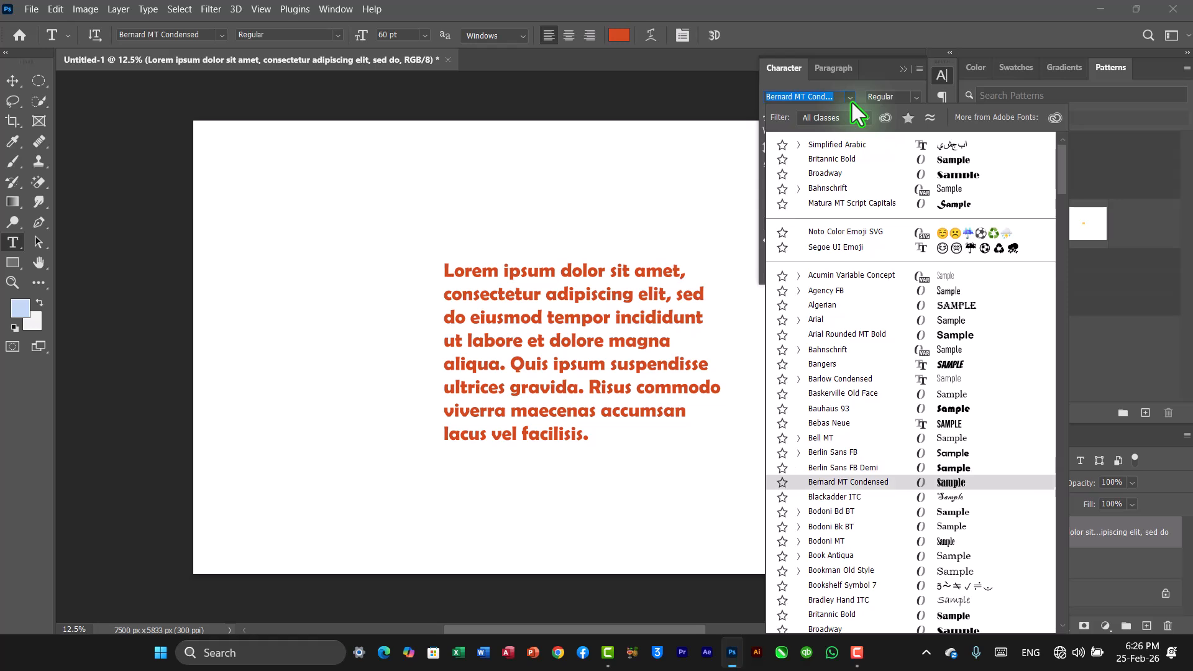
key("Down")
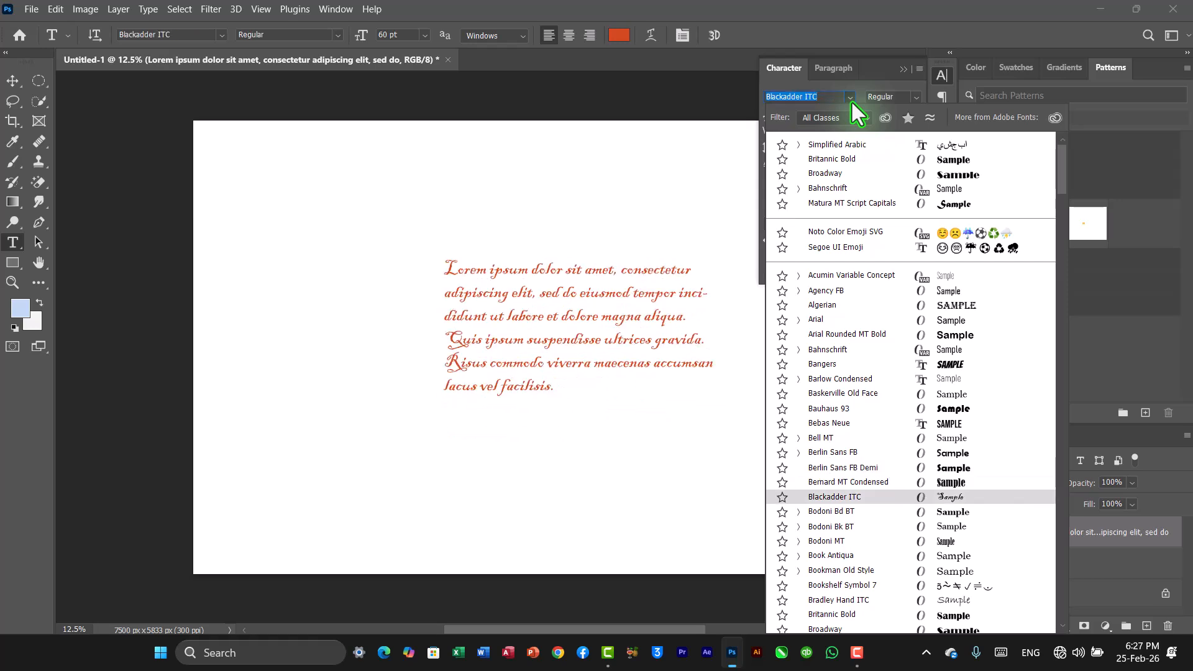
key("Return")
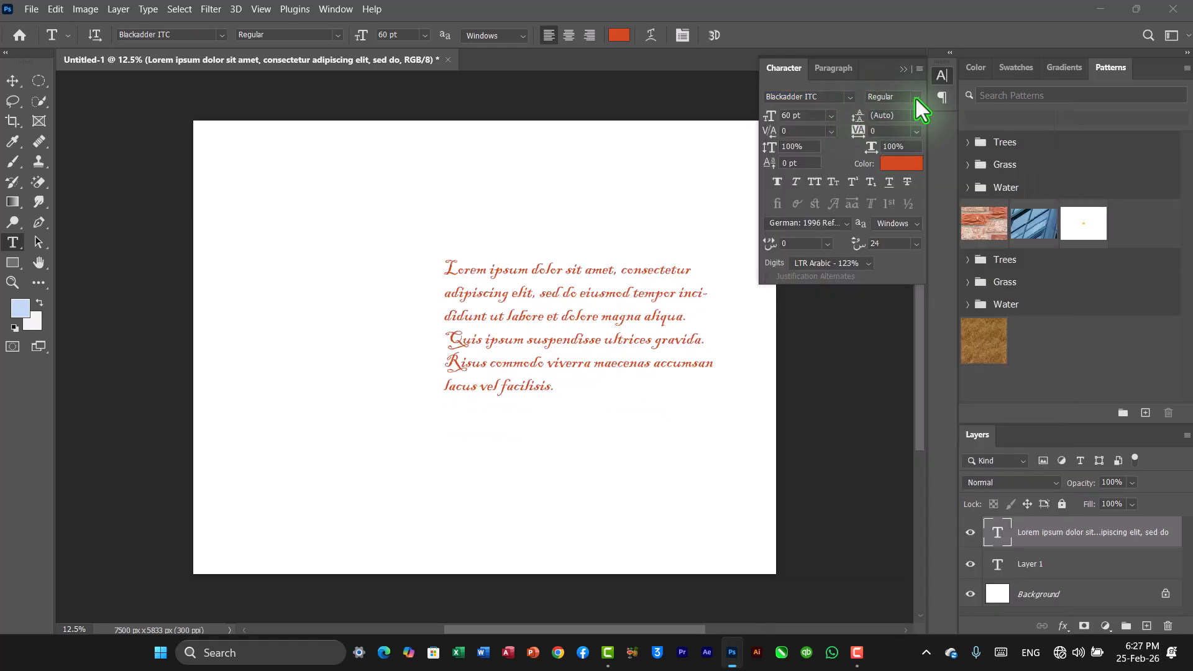
left_click(916, 98)
left_click(916, 98)
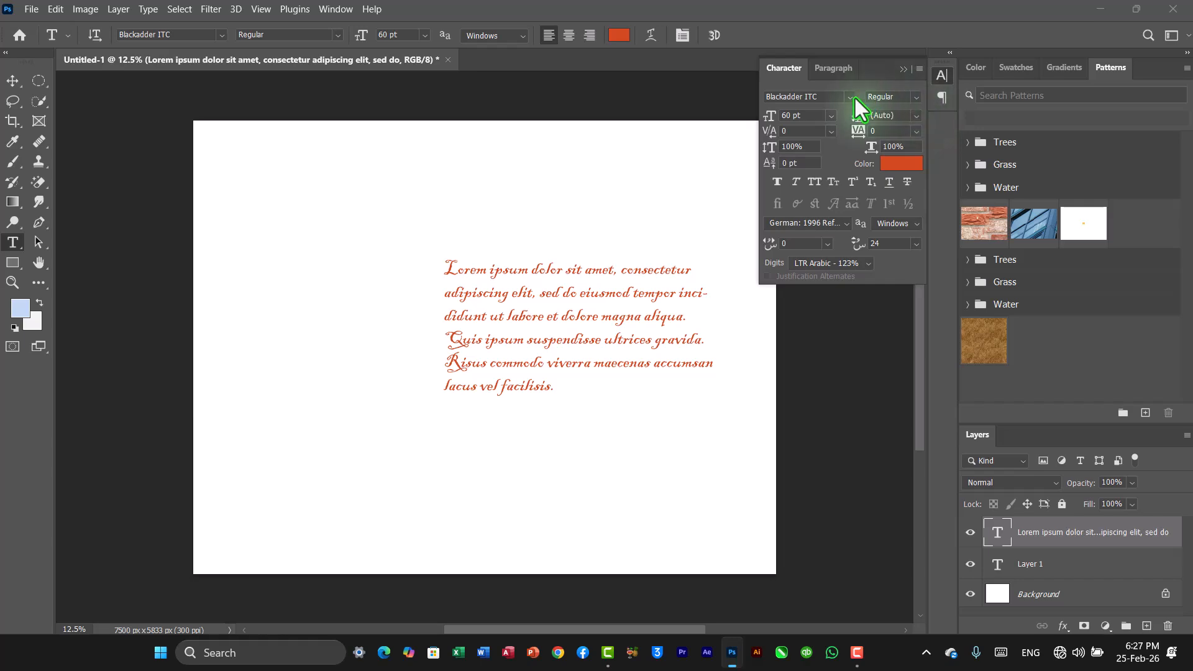
Change the Lorem ipsum paragraph's font to Bodoni Bd BT with the Bold Italic style
left_click(847, 97)
key("Down")
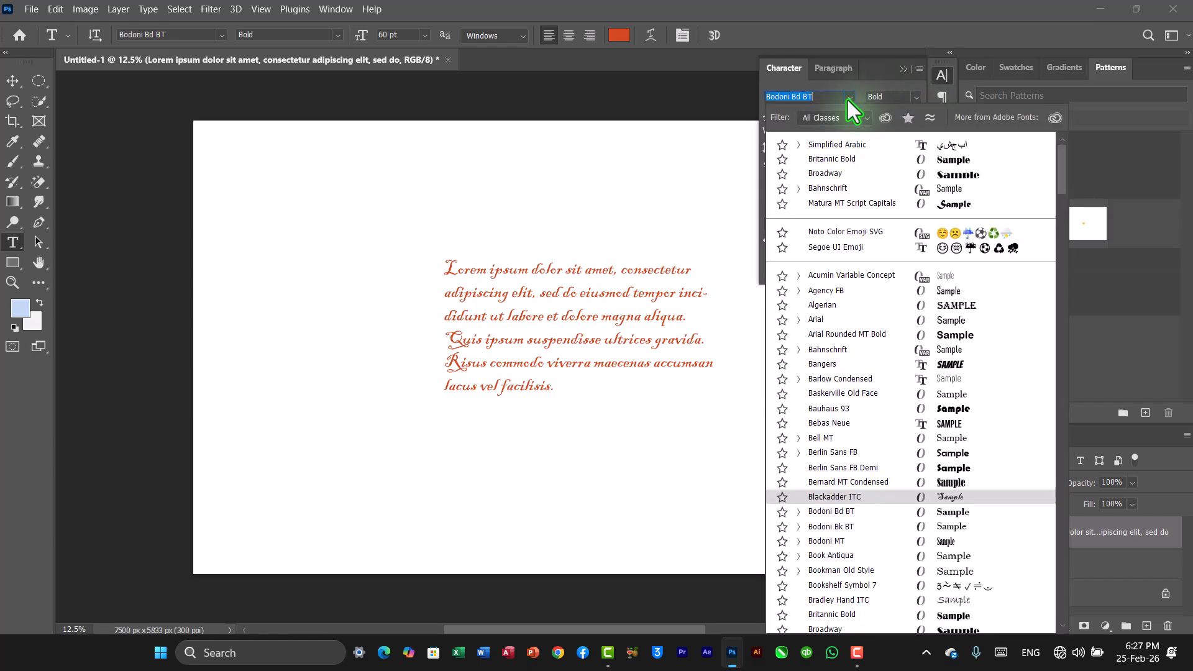
left_click(847, 99)
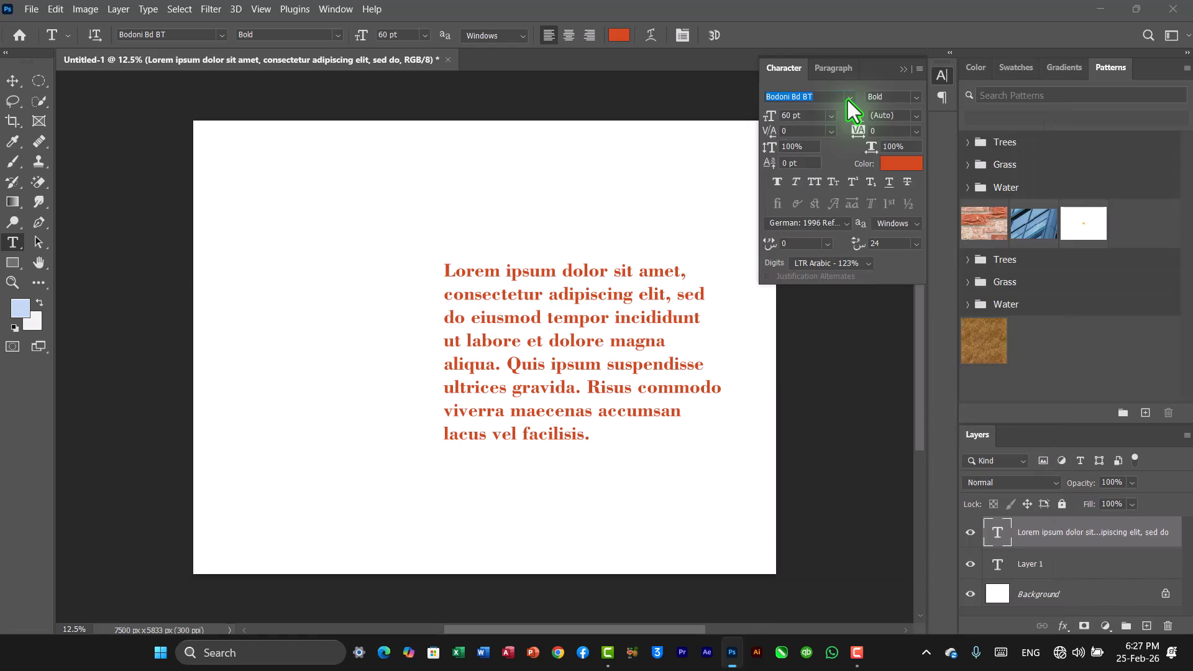
left_click(916, 98)
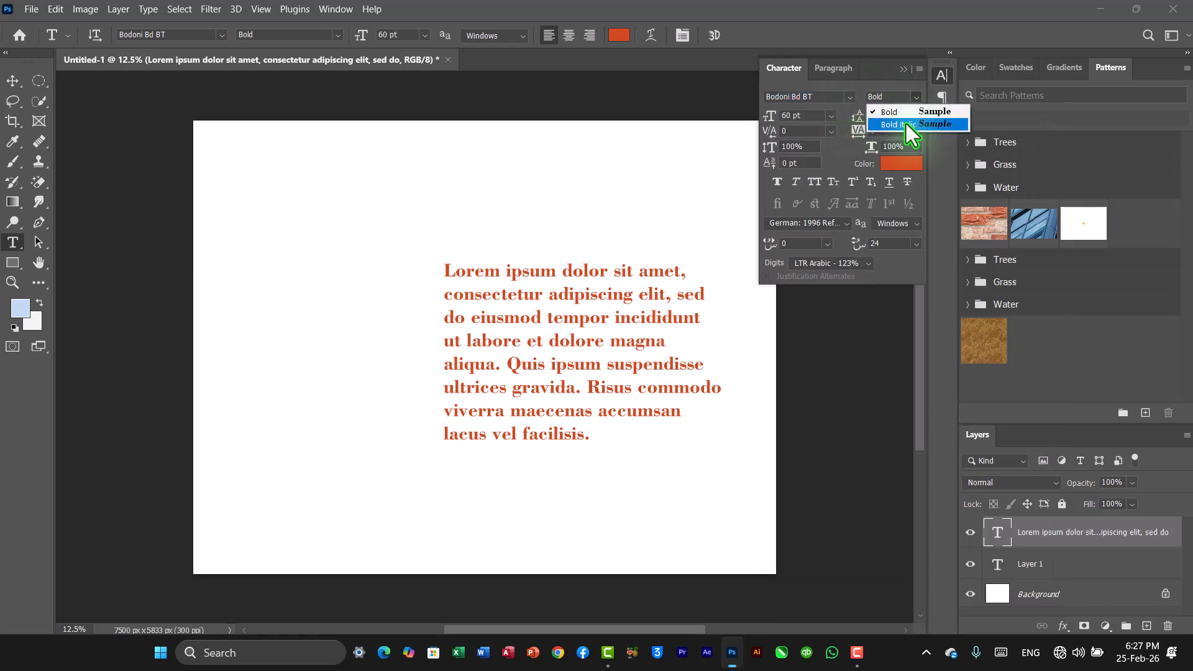
left_click(905, 124)
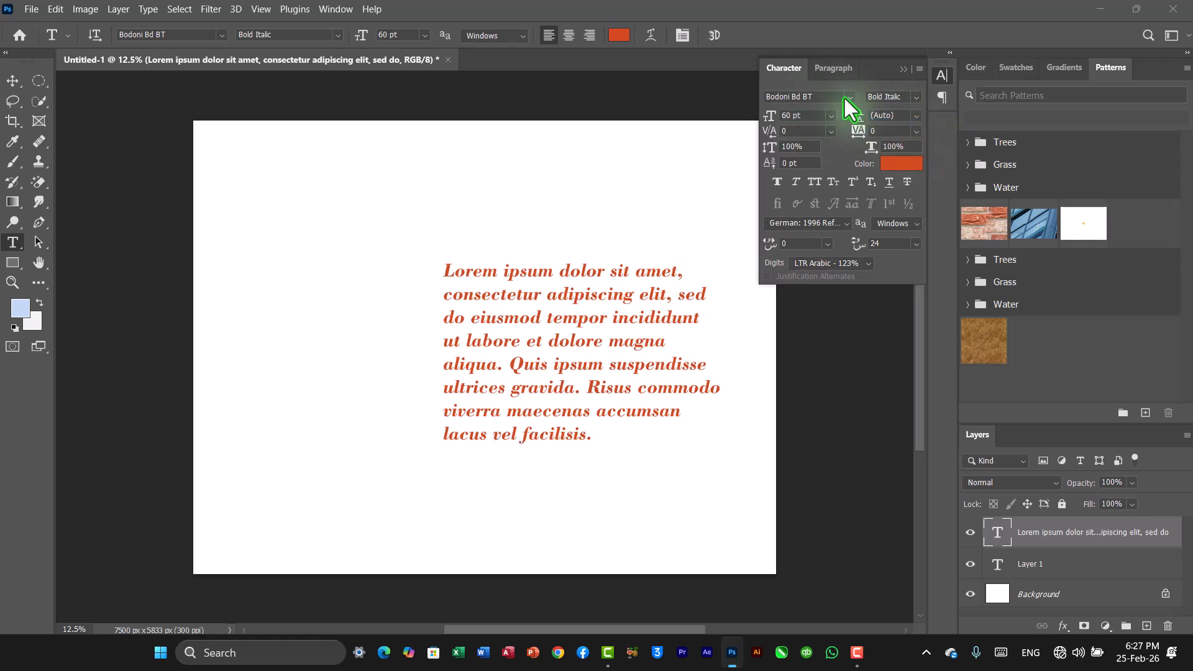
left_click(916, 98)
left_click(916, 98)
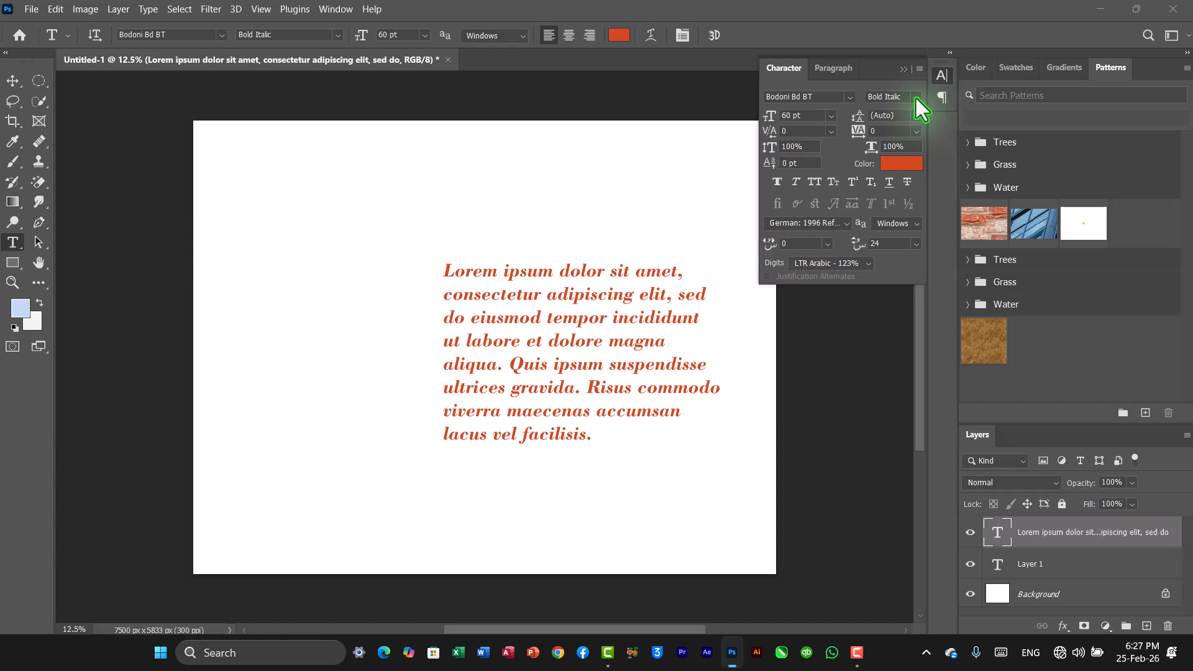
Try a font size of 72 pt on the Lorem ipsum paragraph, and settle on 48 pt
left_click(829, 118)
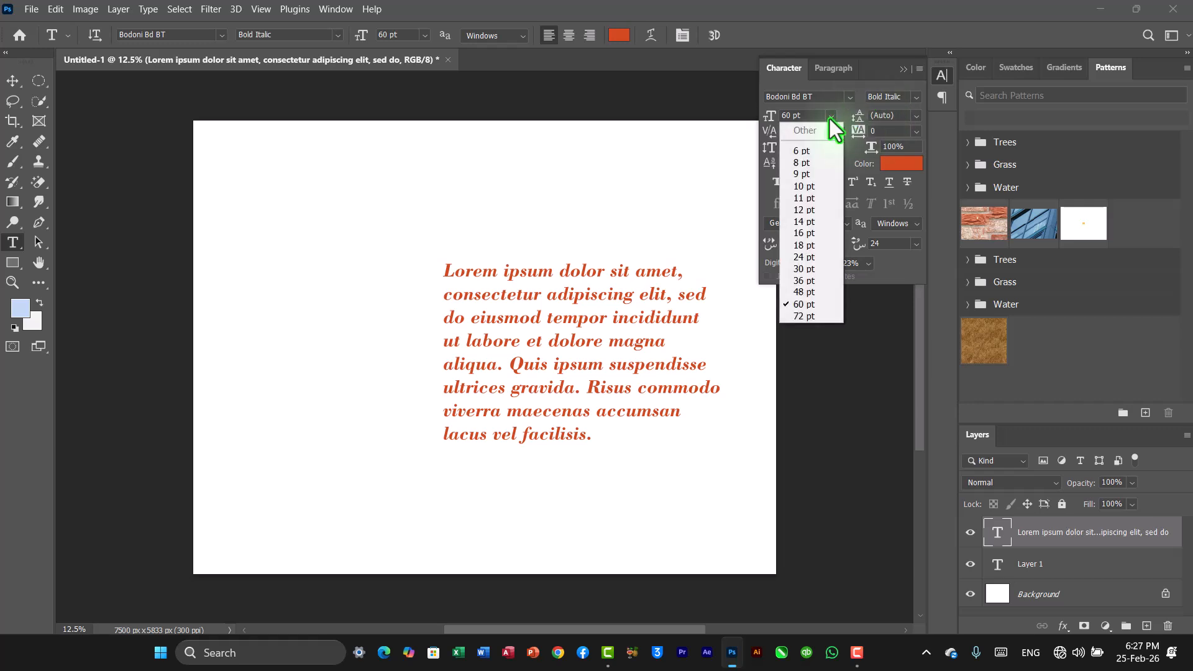
left_click(804, 315)
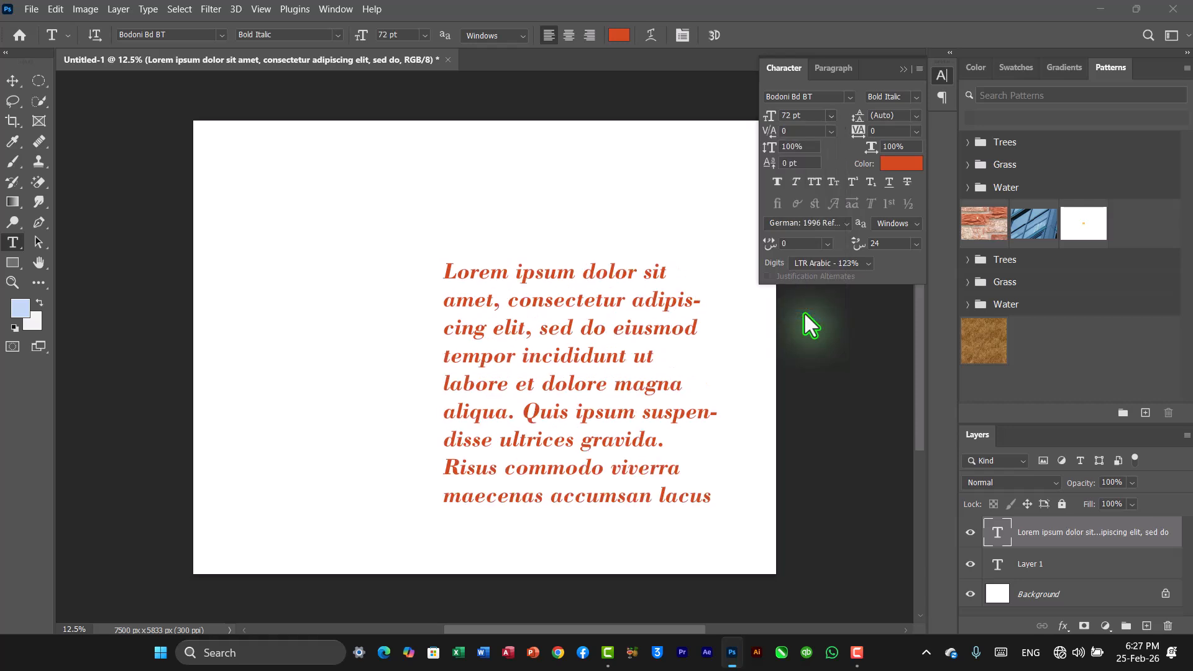
left_click(833, 115)
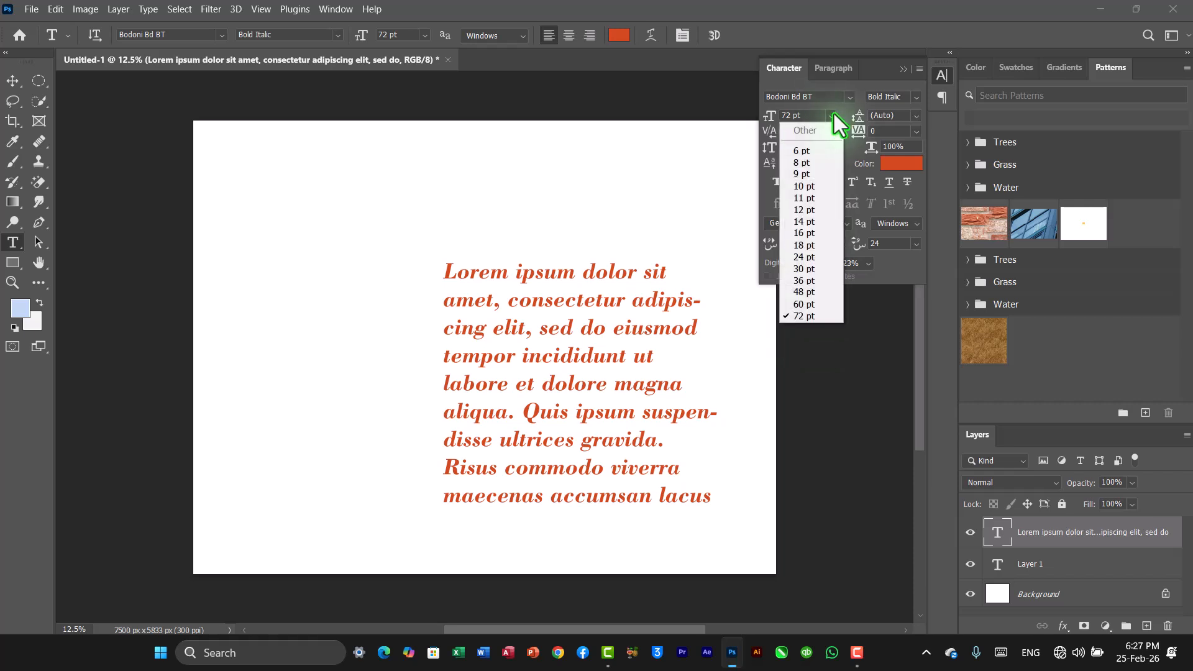
left_click(811, 291)
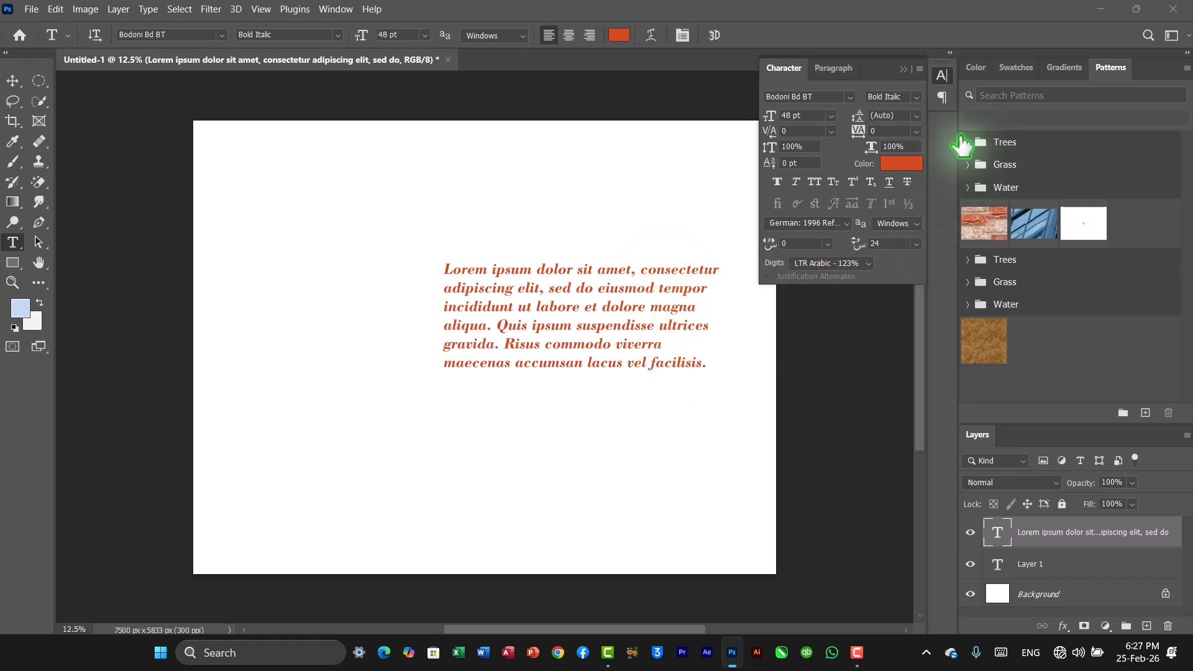
Try tight line spacing on the Lorem ipsum paragraph with leading values of 6 pt and 12 pt
left_click(915, 116)
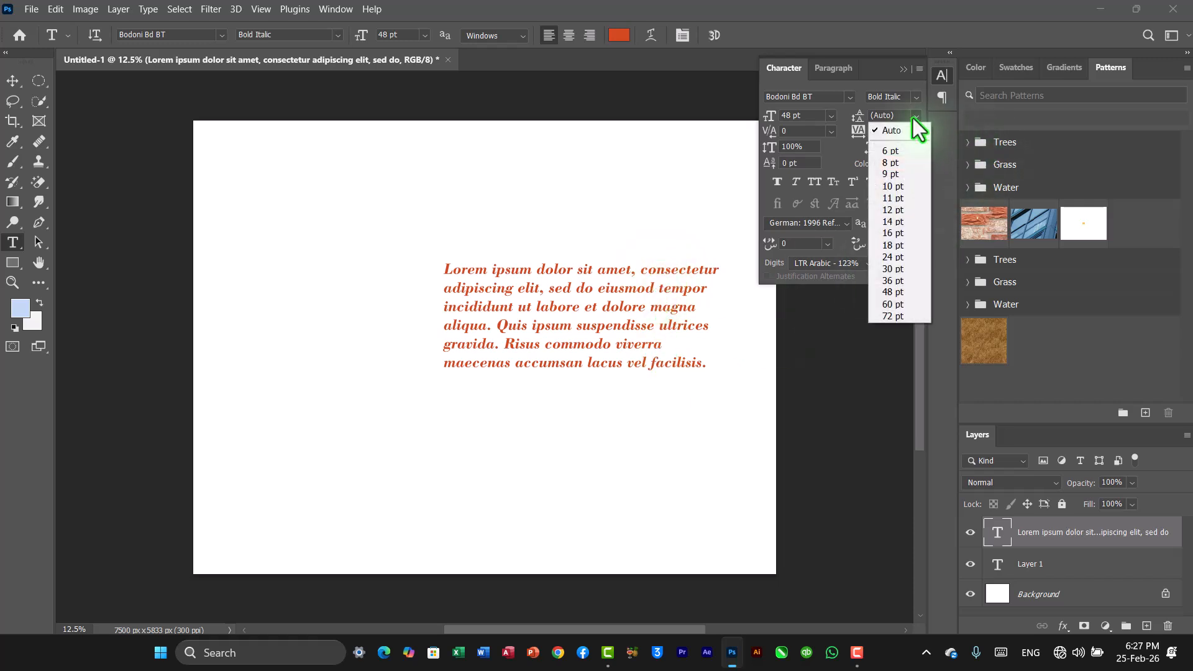
left_click(895, 154)
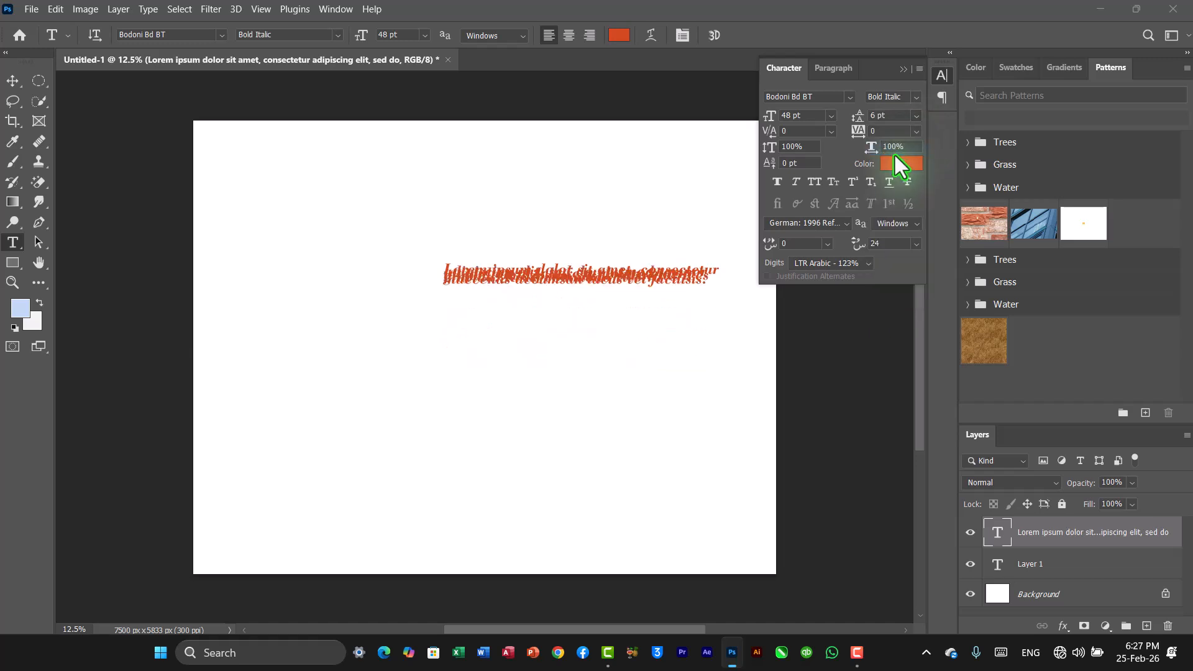
left_click(915, 116)
left_click(897, 210)
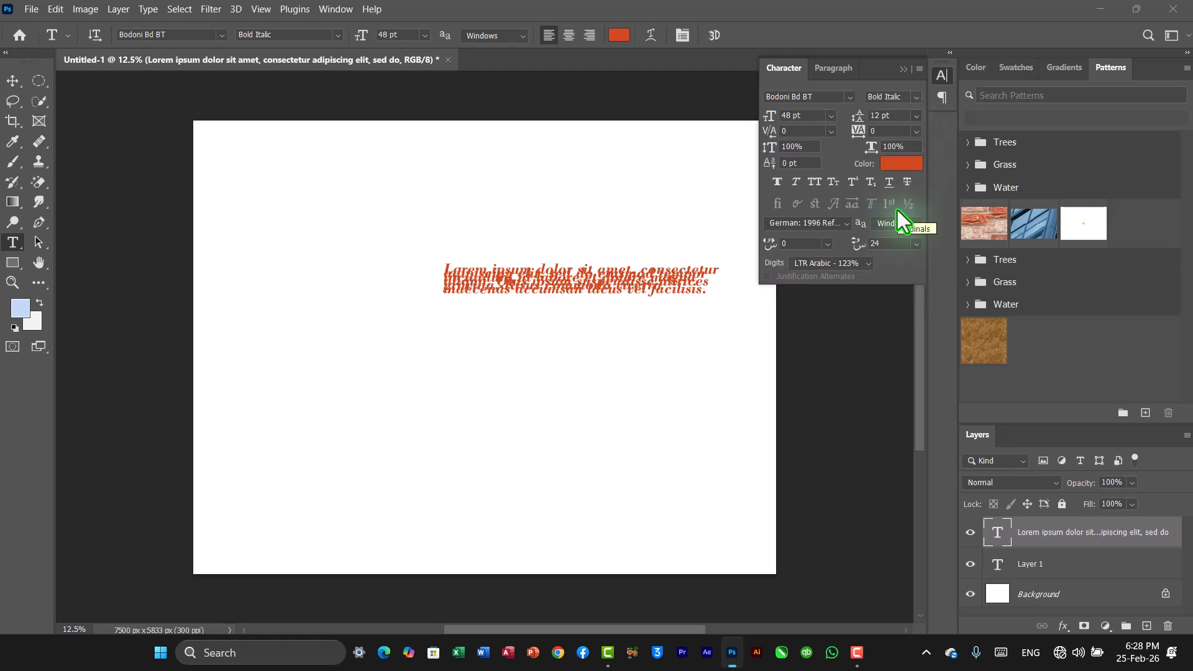
Loosen the Lorem ipsum paragraph's line spacing by trying leading values of 48 pt and 72 pt
left_click(916, 116)
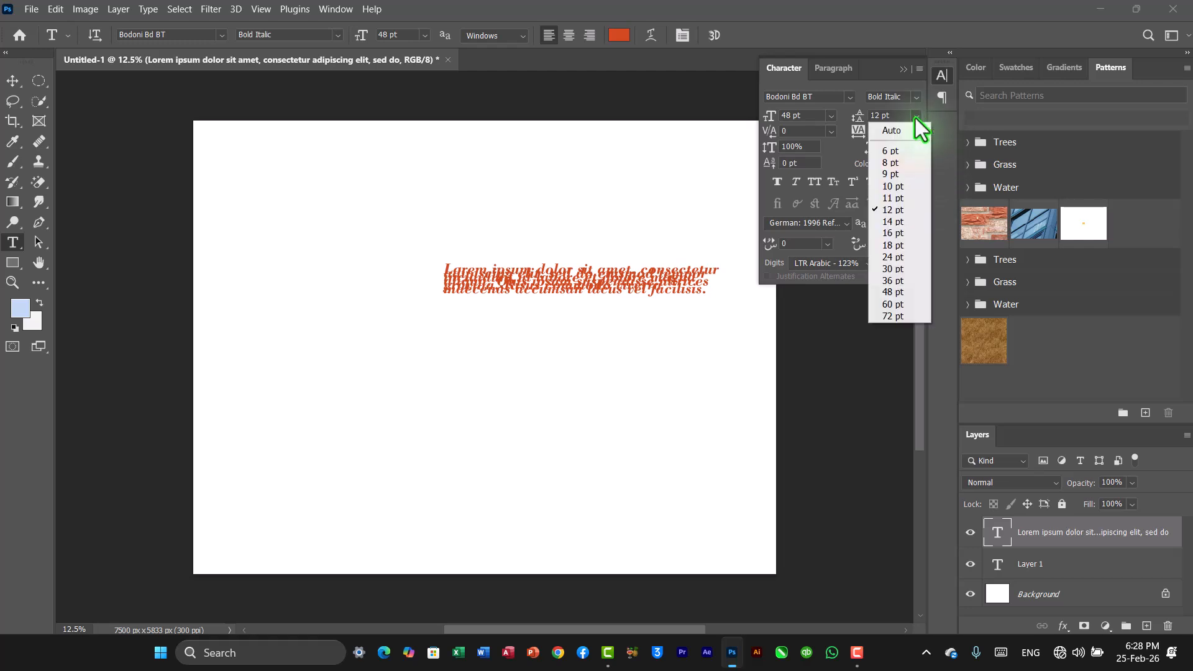
left_click(898, 290)
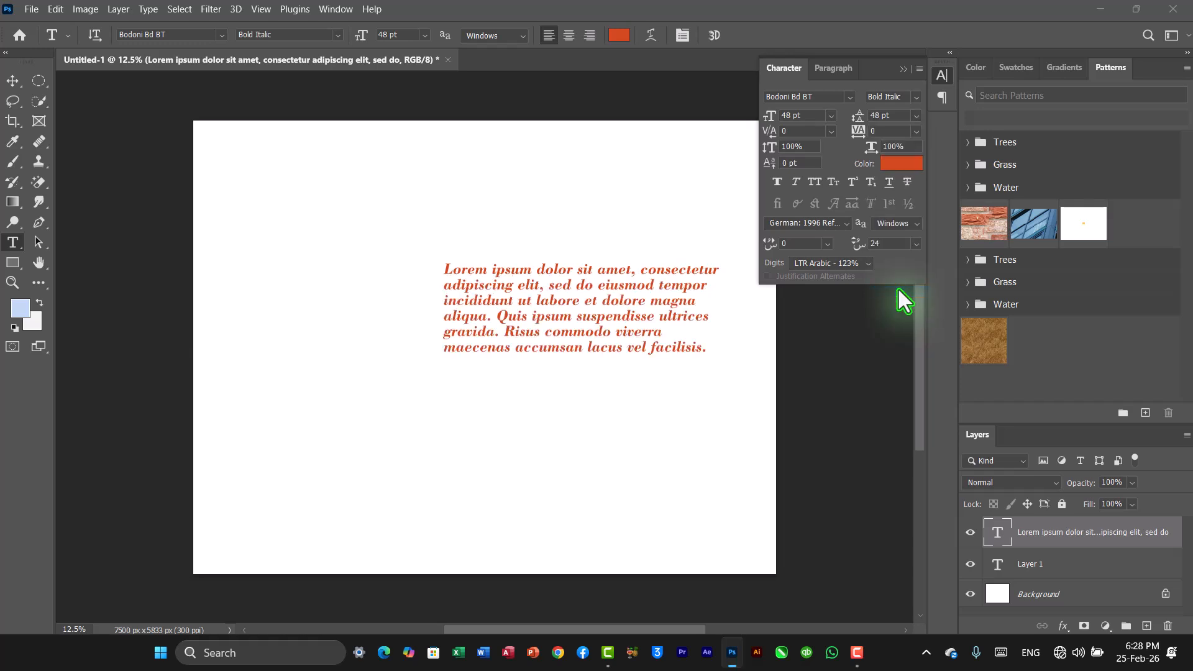
left_click(915, 116)
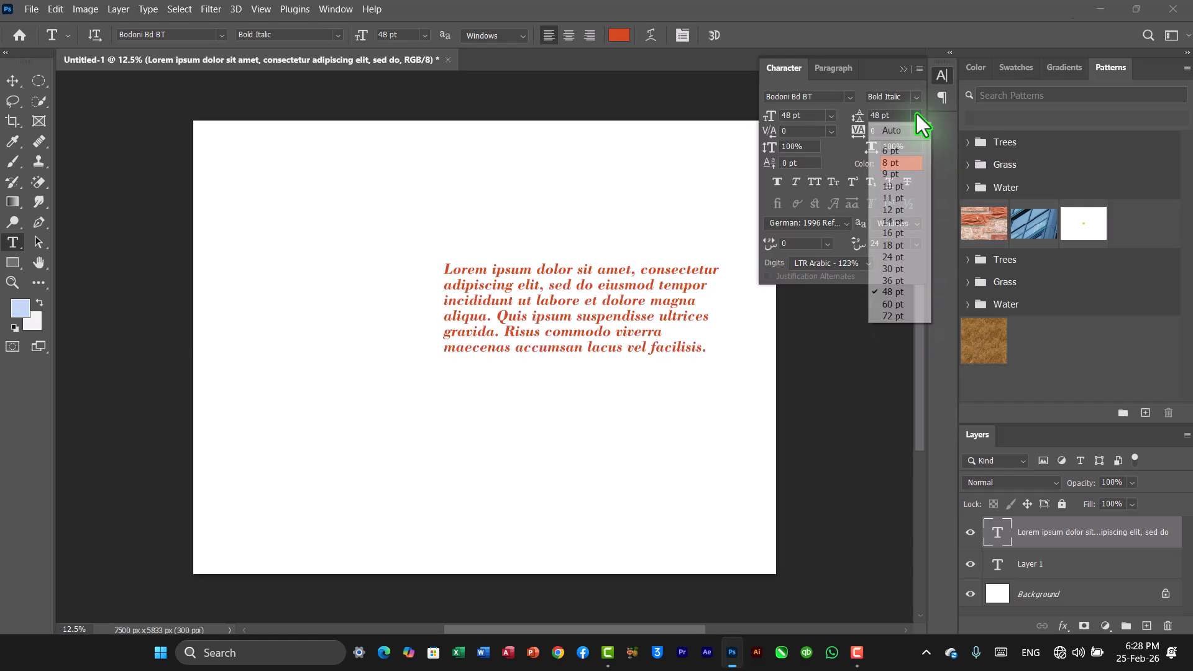
left_click(900, 314)
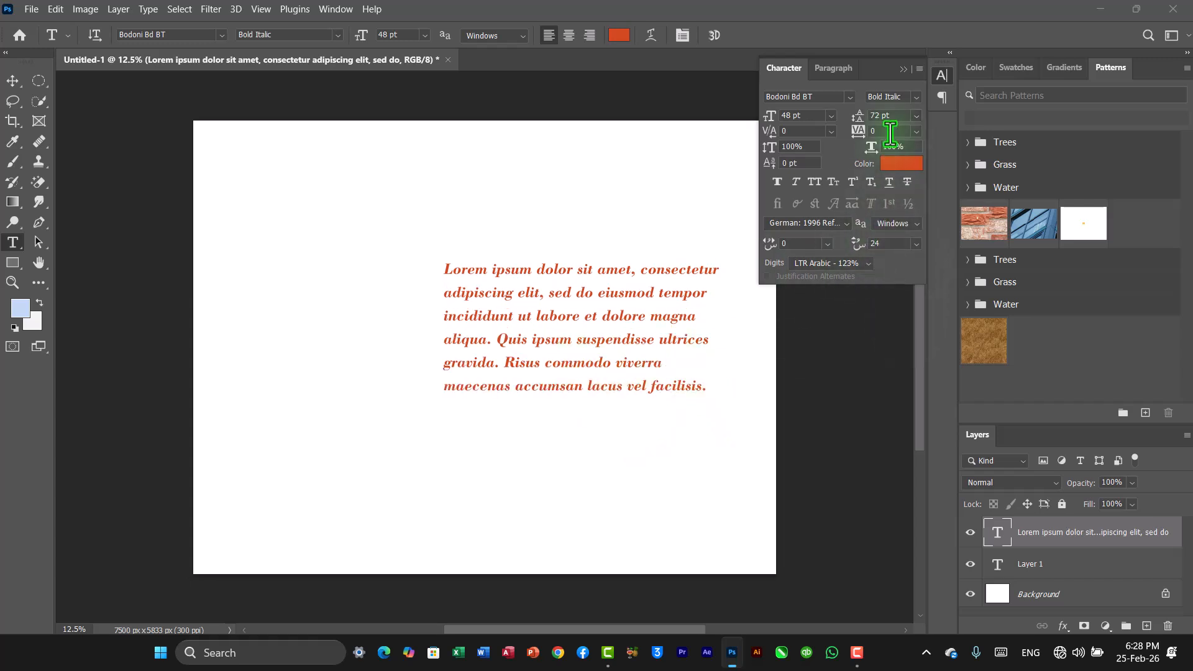
Try a custom leading of 100 pt on the Lorem ipsum paragraph, and settle on 60 pt
left_click(875, 117)
type("100")
key("Return")
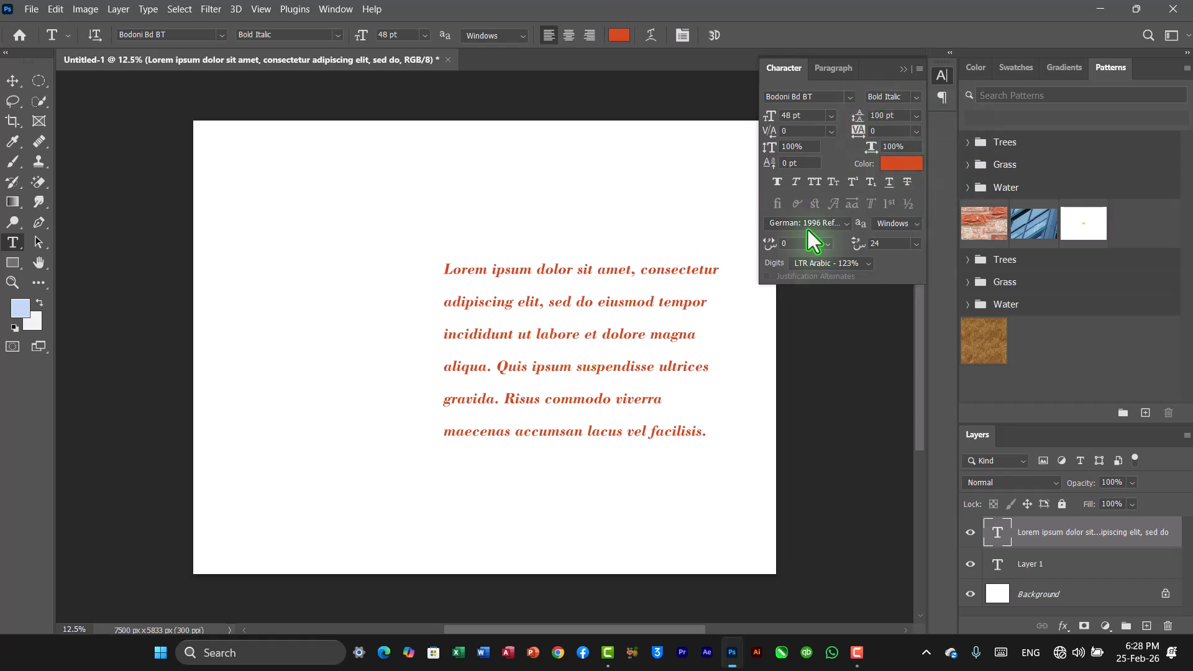
left_click(916, 116)
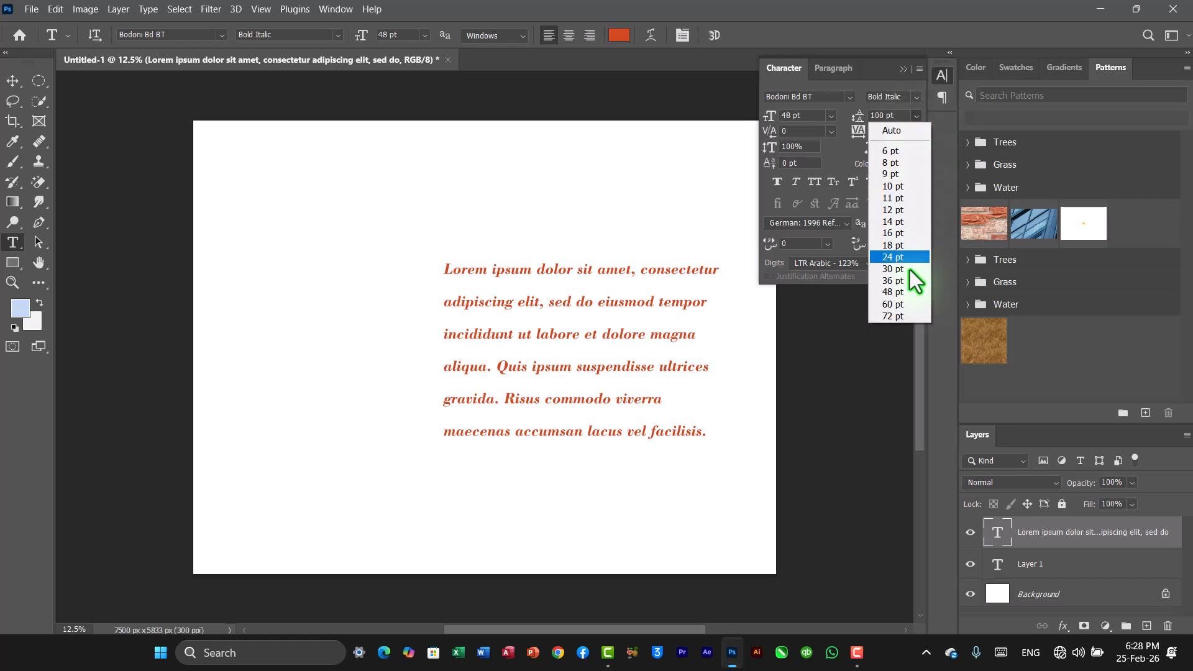
left_click(897, 304)
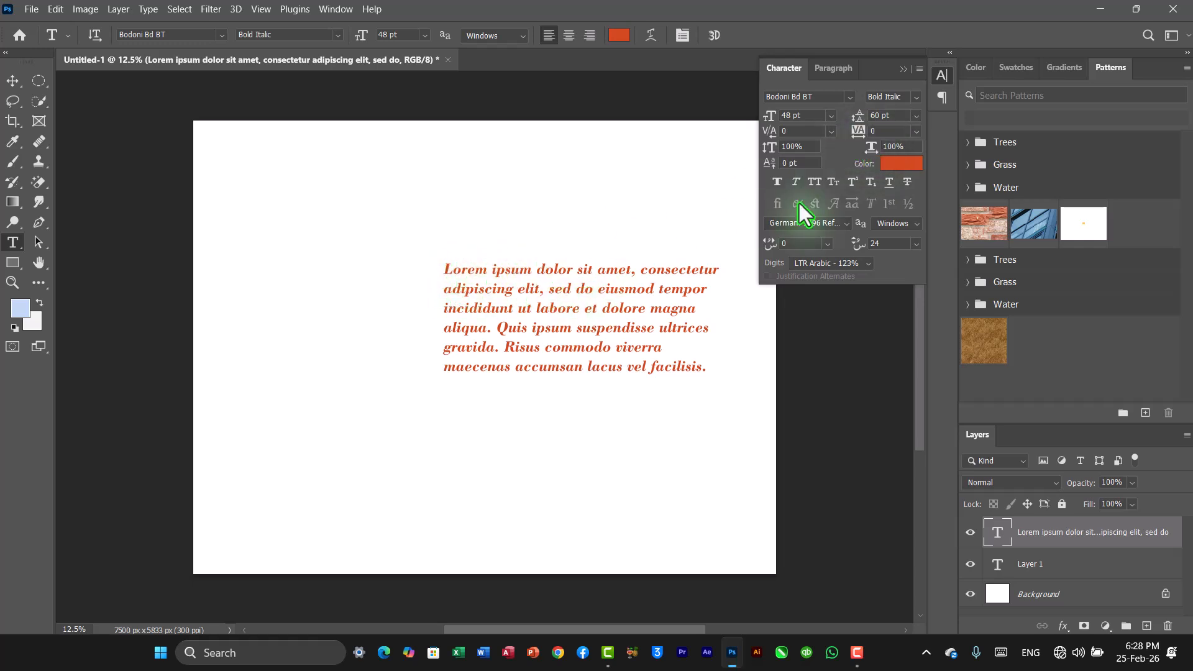
Try wider letter spacing on the Lorem ipsum paragraph with tracking values of 100 and 200, and reset it to 0
left_click(916, 131)
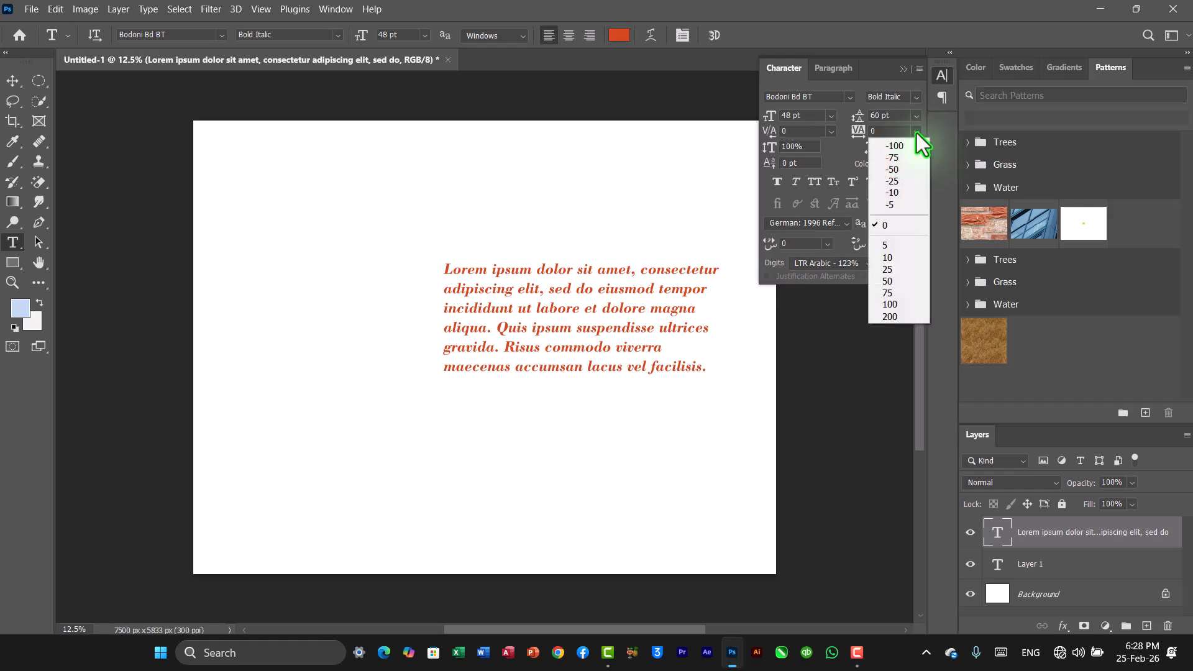
left_click(899, 308)
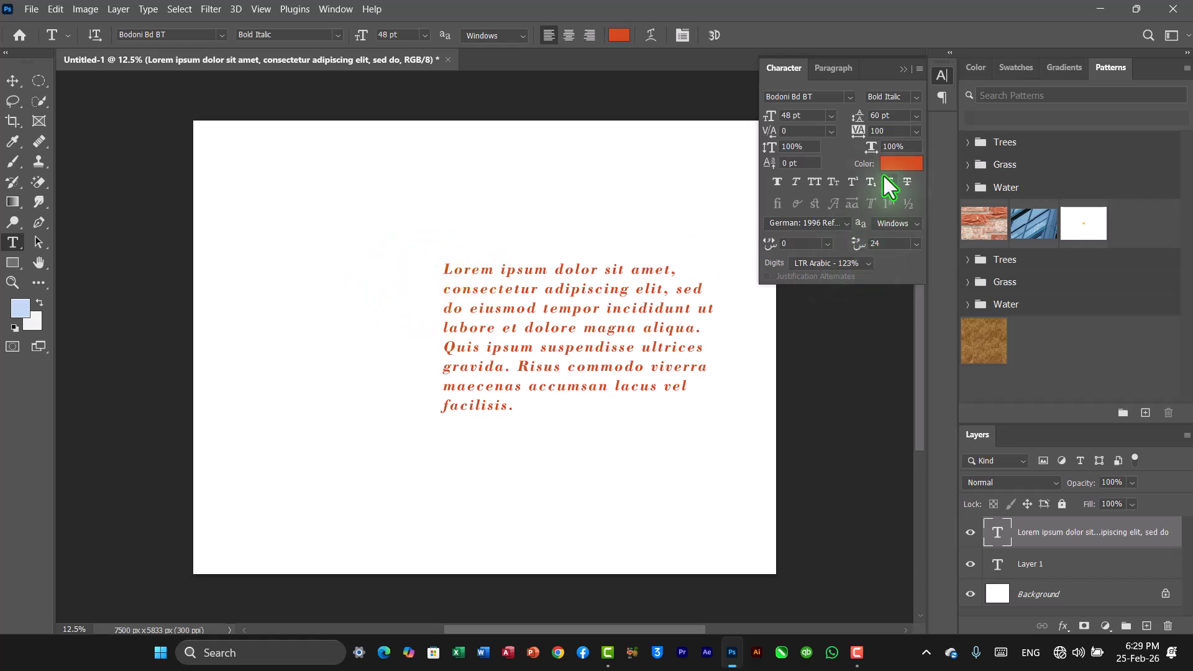
left_click(917, 131)
left_click(888, 315)
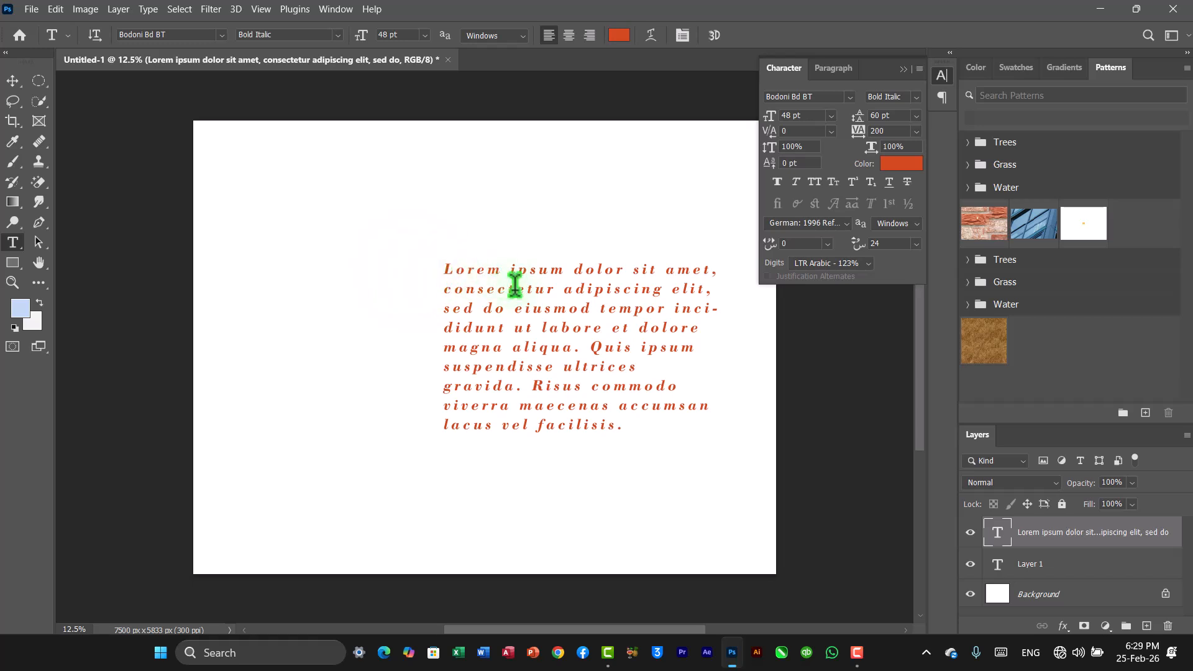
left_click(915, 132)
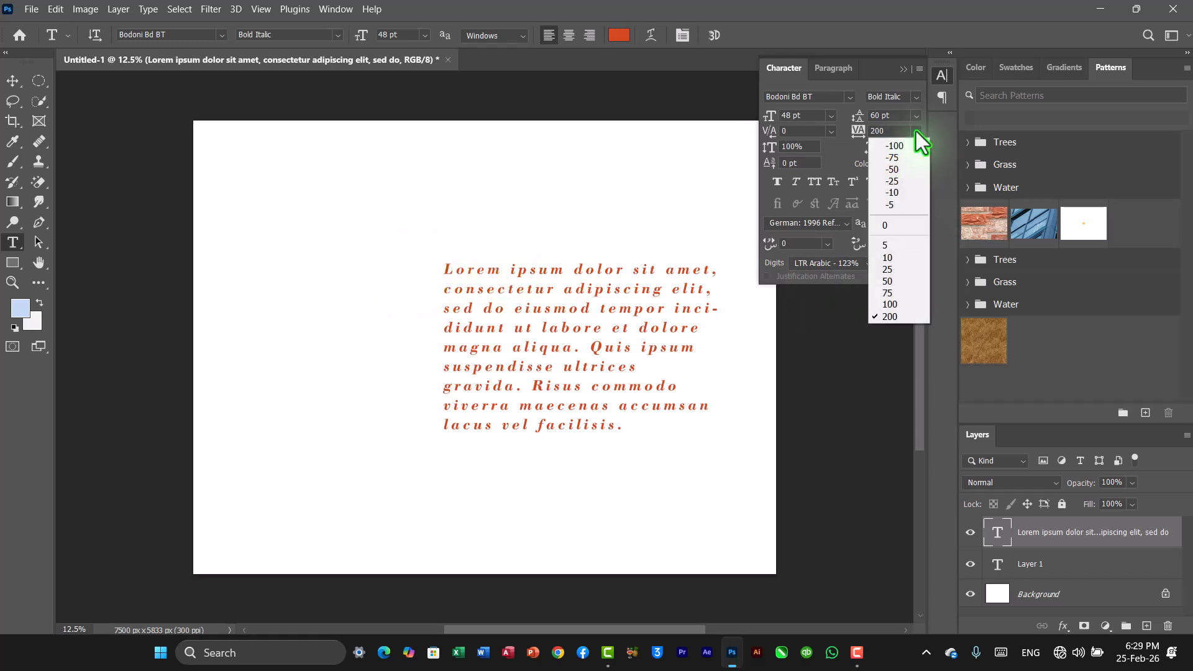
left_click(879, 225)
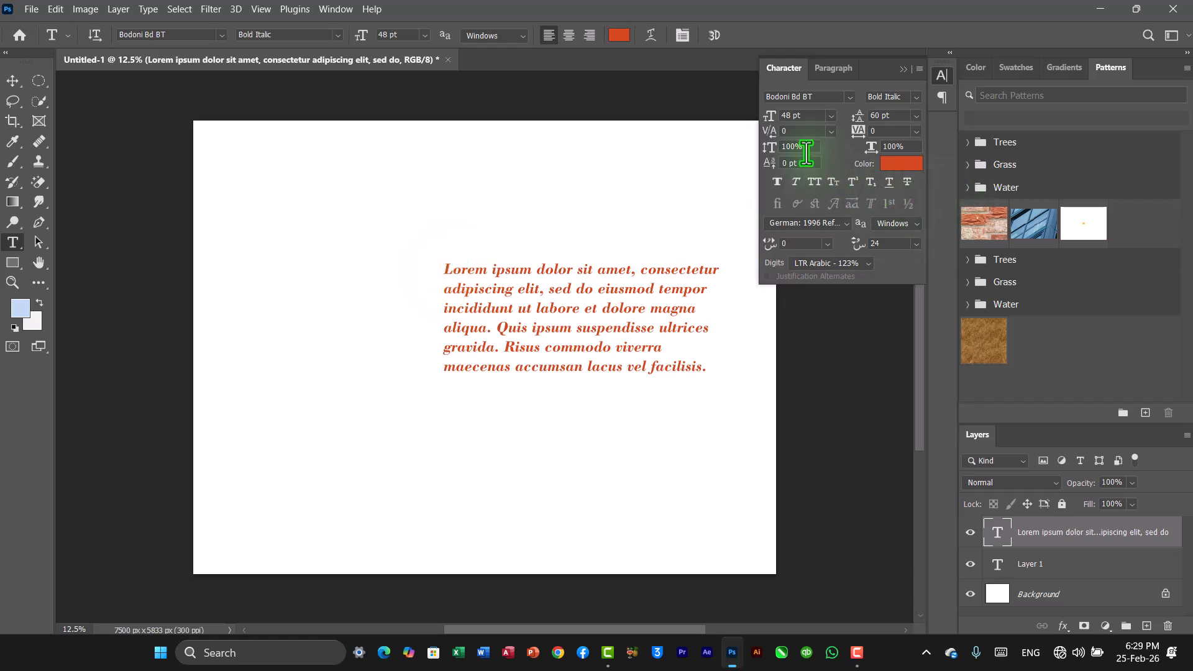
Try vertical scales of 200% and 50% on the Lorem ipsum paragraph, and restore it to 100%
left_click(773, 148)
type("200%")
key("Return")
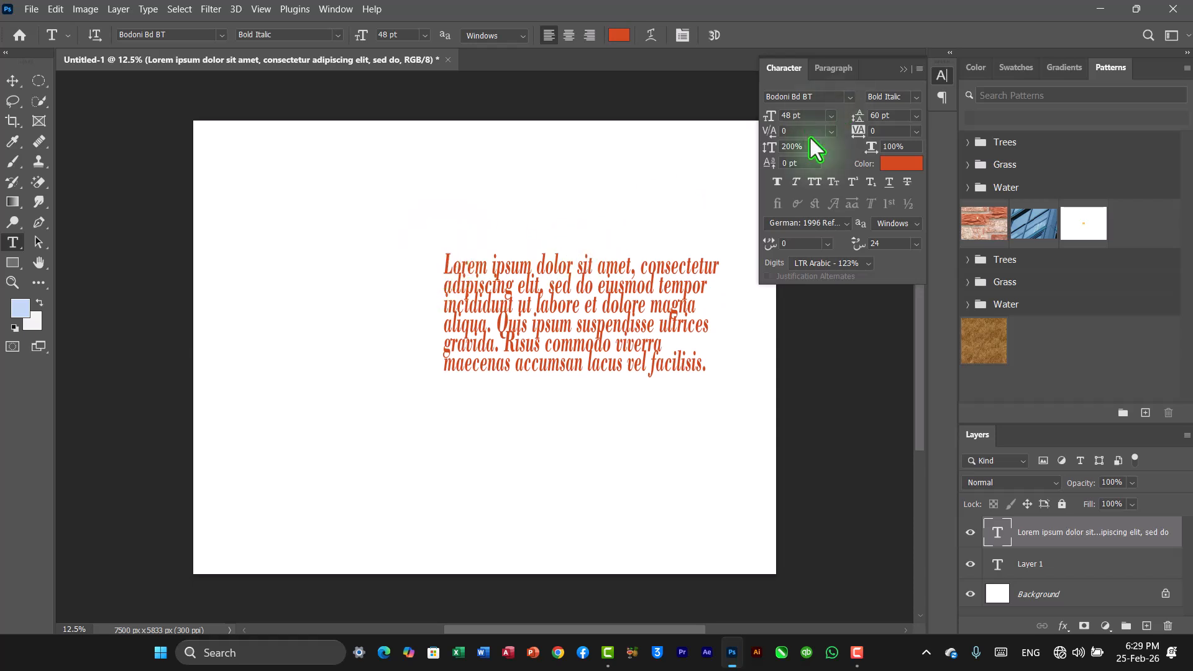
left_click(761, 149)
type("50")
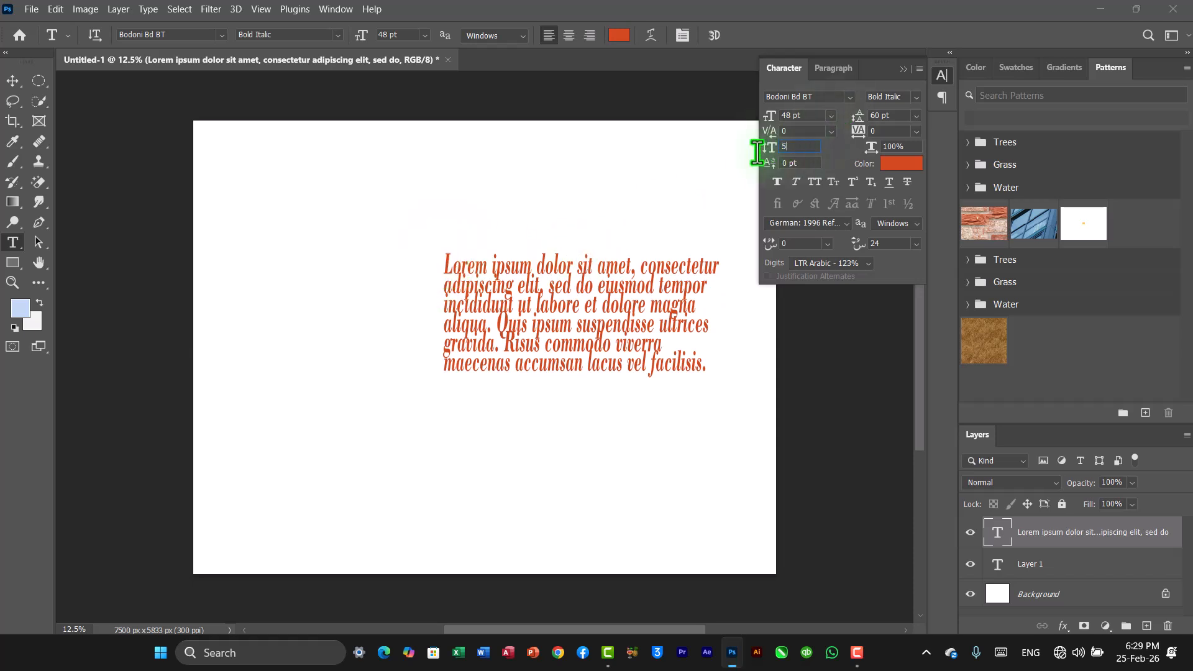
key("Return")
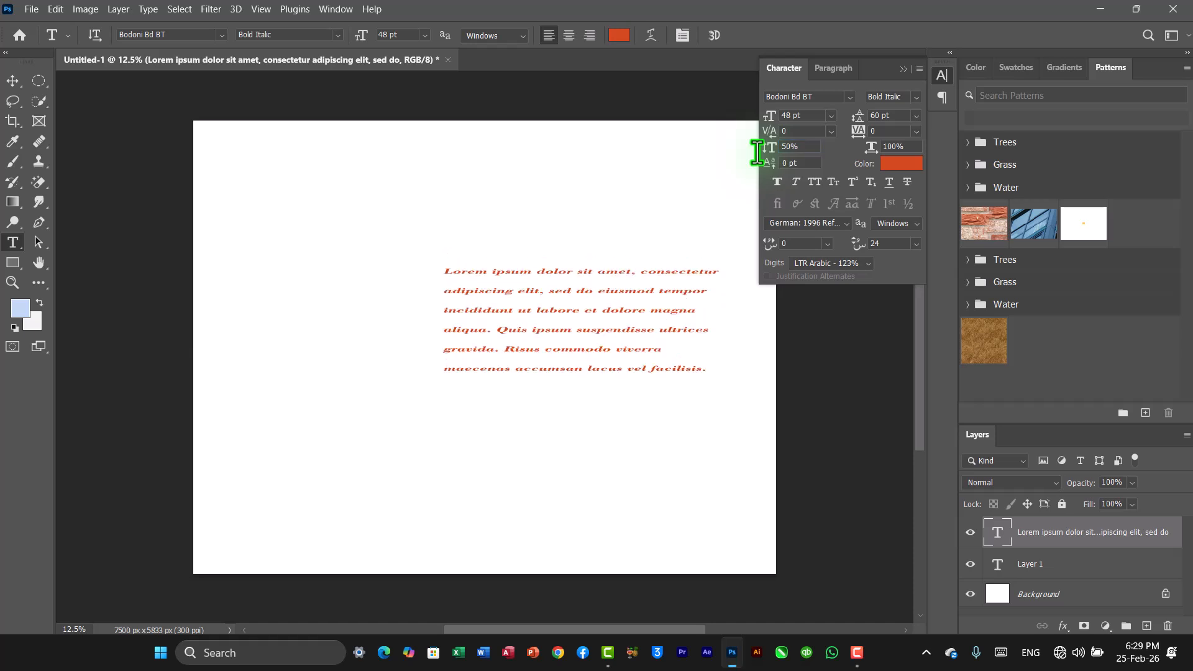
left_click(771, 150)
type("100%")
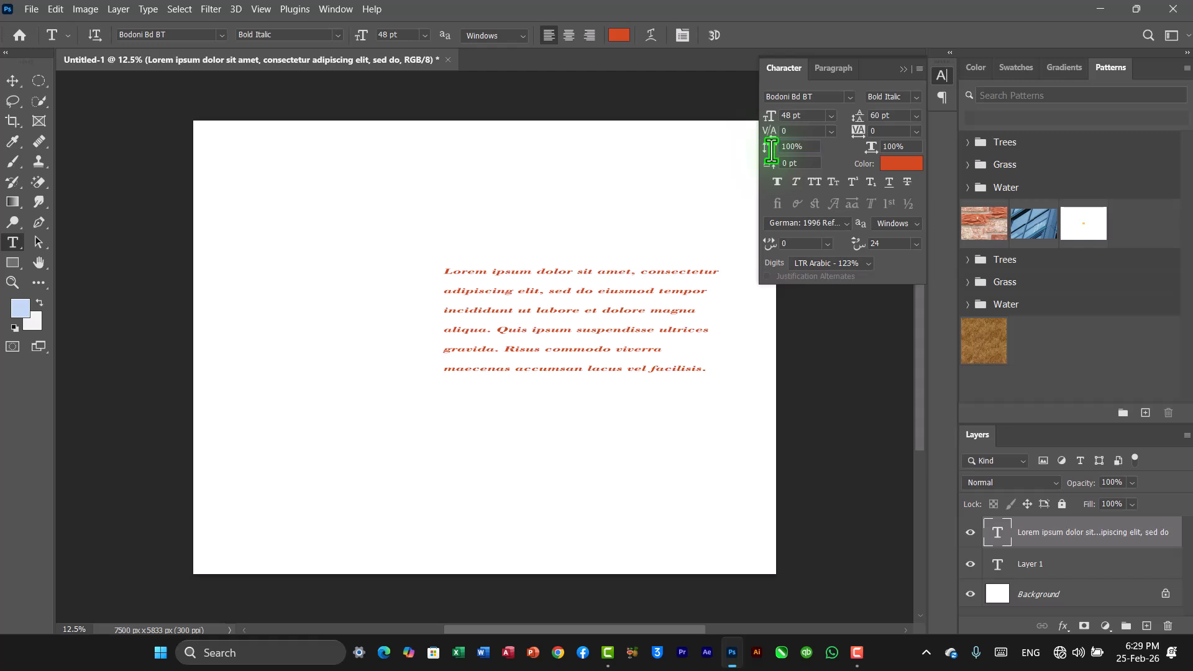
key("Return")
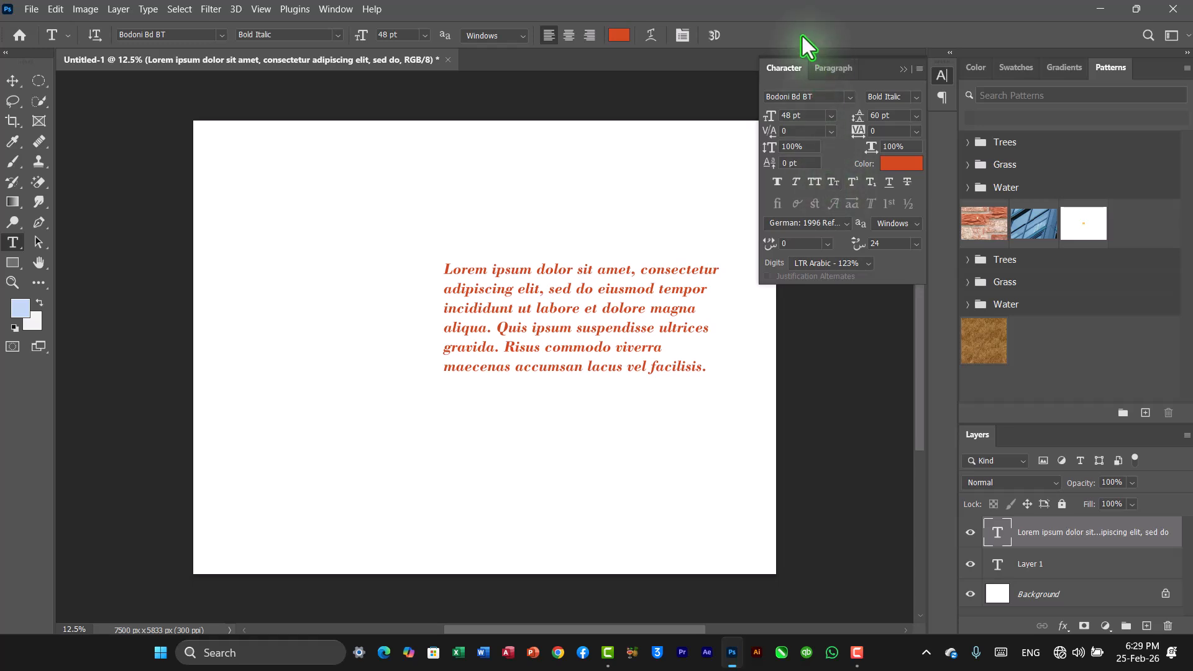
Change the Lorem ipsum paragraph's text color to a very dark, nearly black brown
left_click(898, 166)
left_click(798, 236)
mouse_move(771, 278)
left_mouse_down()
mouse_move(704, 314)
mouse_move(756, 291)
left_mouse_up()
left_click(956, 118)
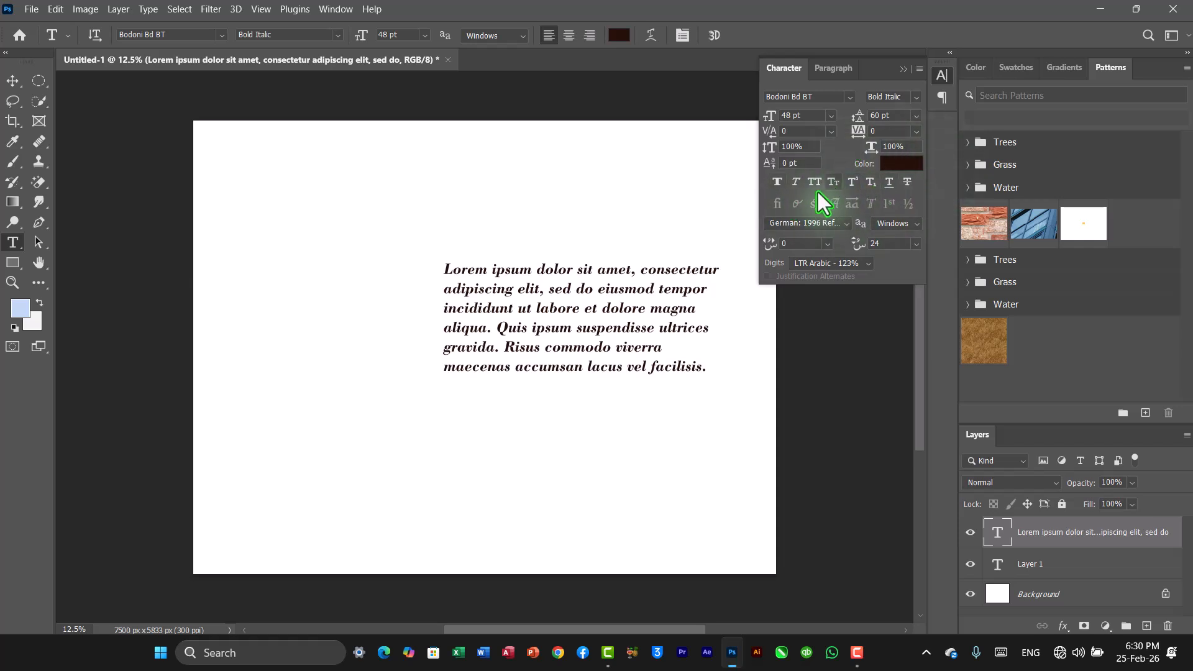
Try the Faux Bold and Faux Italic styles on the Lorem ipsum paragraph
left_click(780, 187)
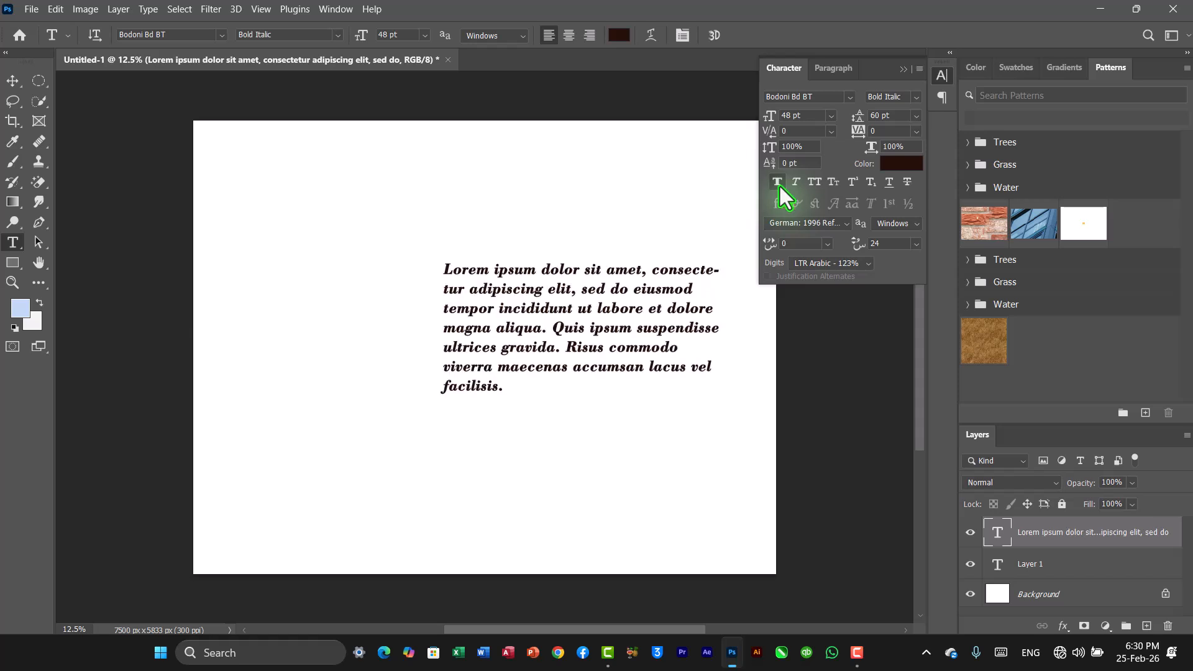
left_click(780, 186)
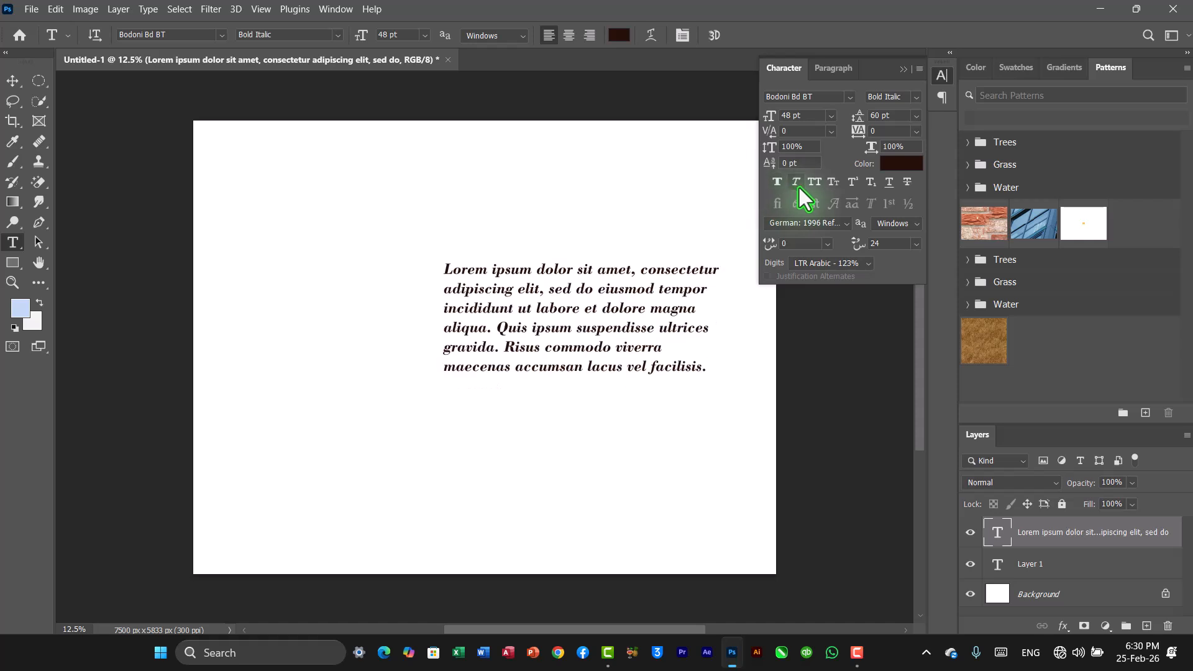
left_click(798, 186)
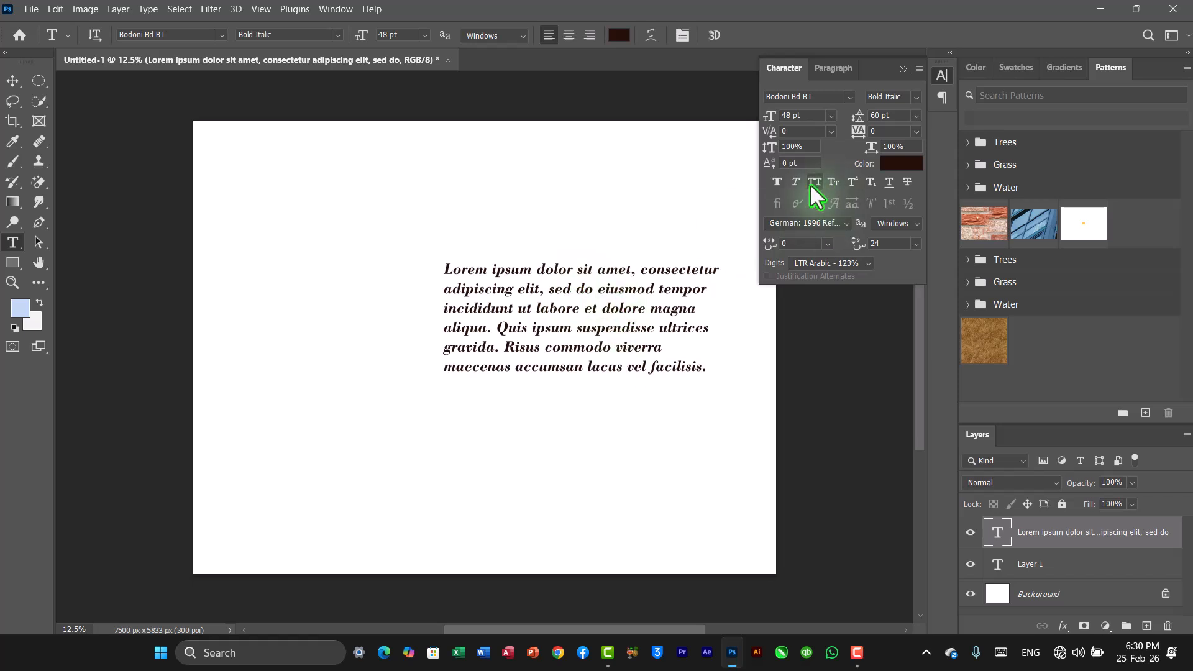
Try All Caps and Small Caps on the Lorem ipsum paragraph, turning each one off again
left_click(811, 185)
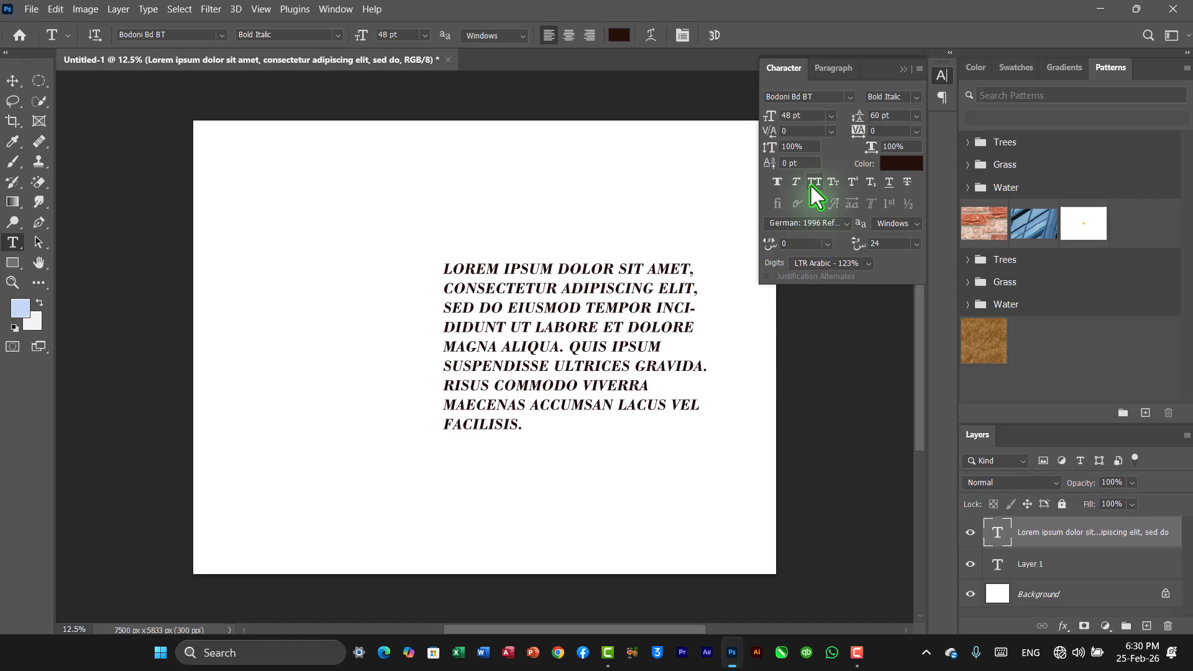
left_click(811, 185)
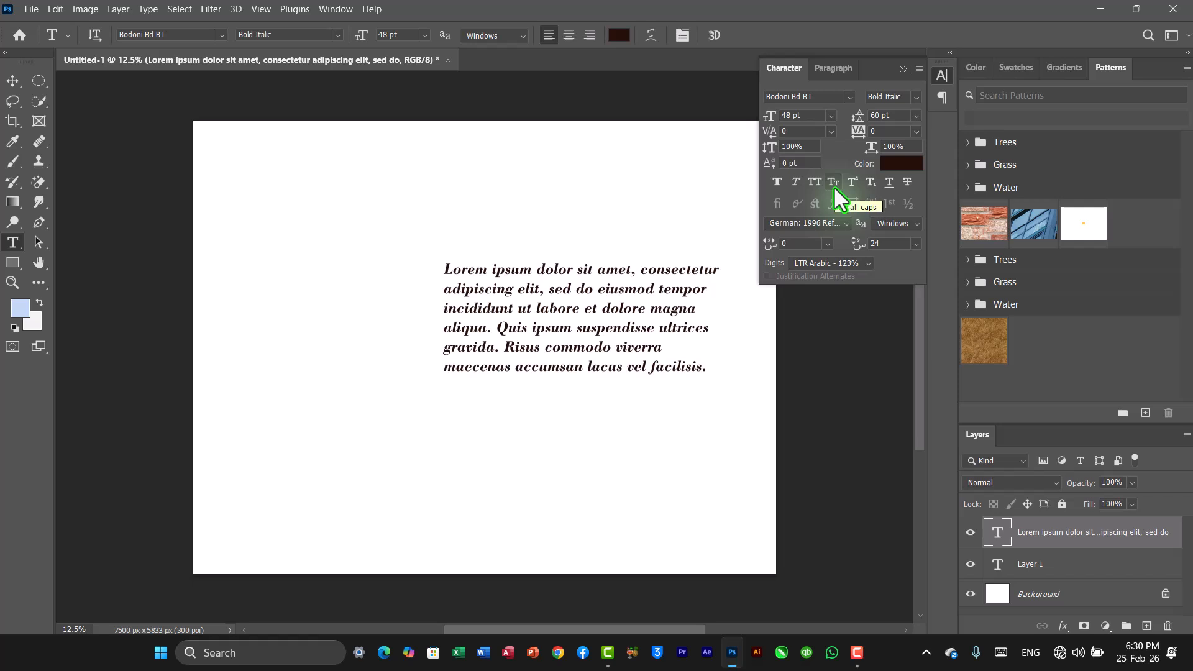
left_click(833, 184)
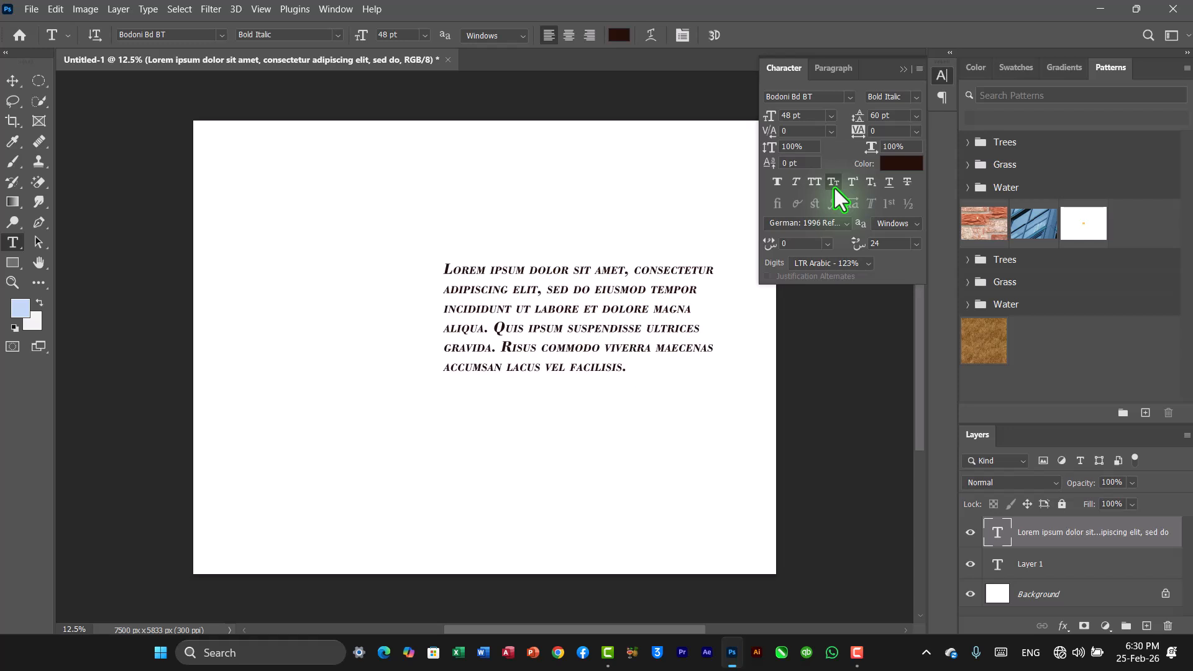
left_click(834, 184)
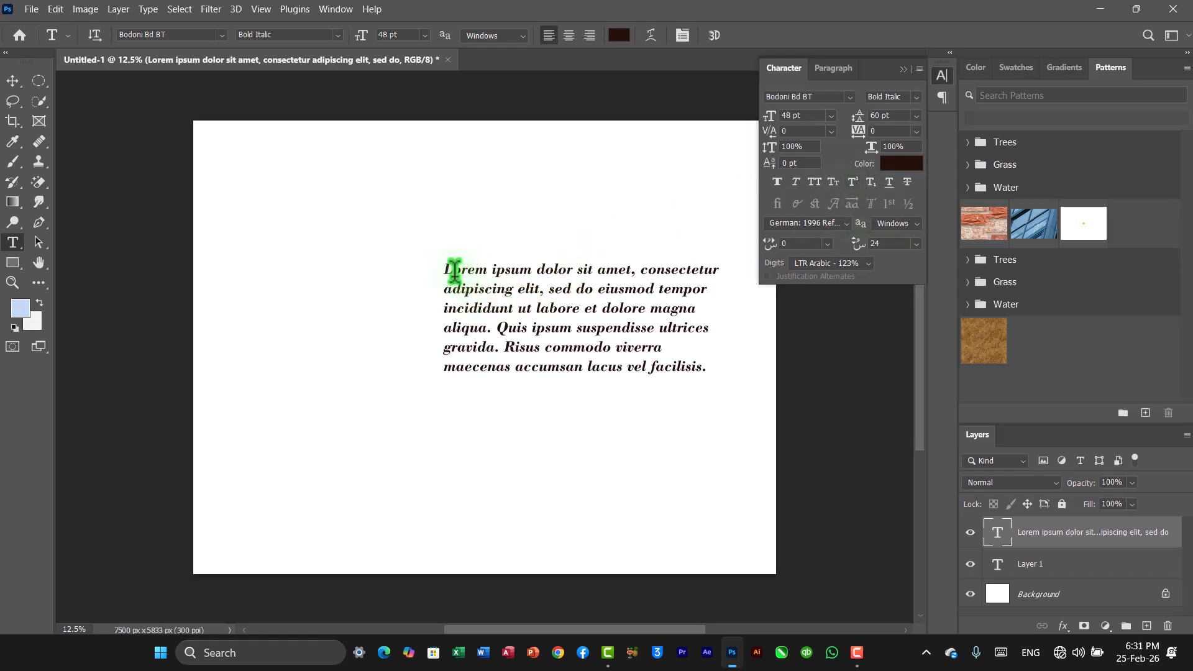
Try Superscript and Subscript on the paragraph's first letter "L", restore it to normal, and leave text editing
left_click_drag(443, 270, 453, 269)
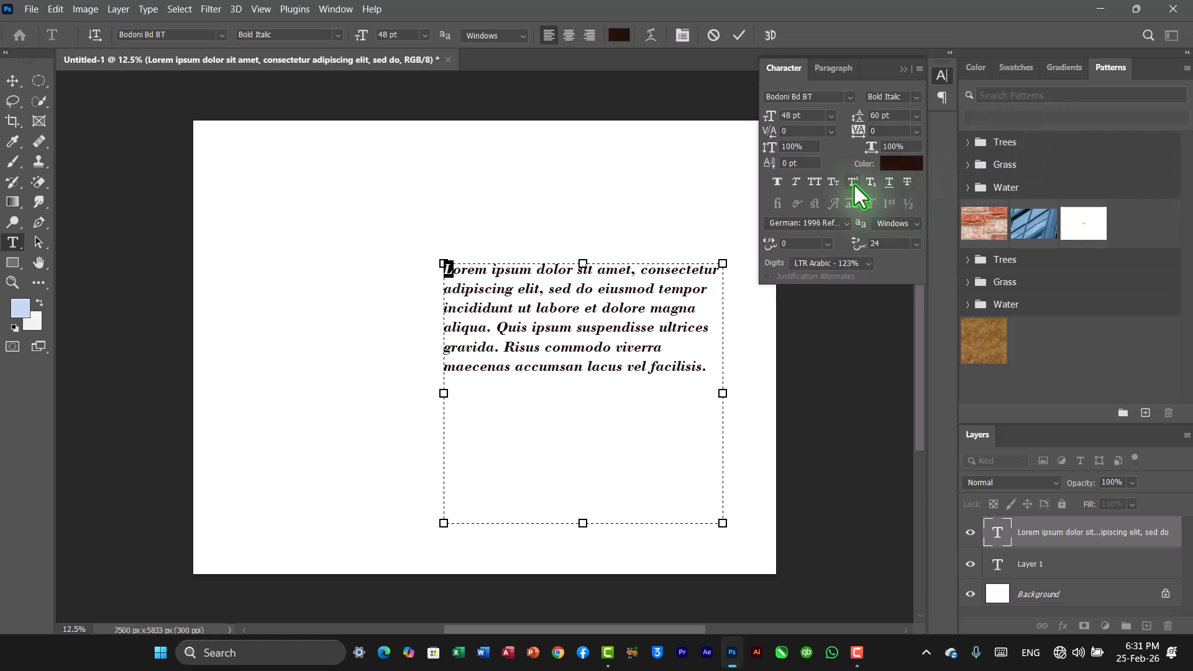
left_click(855, 185)
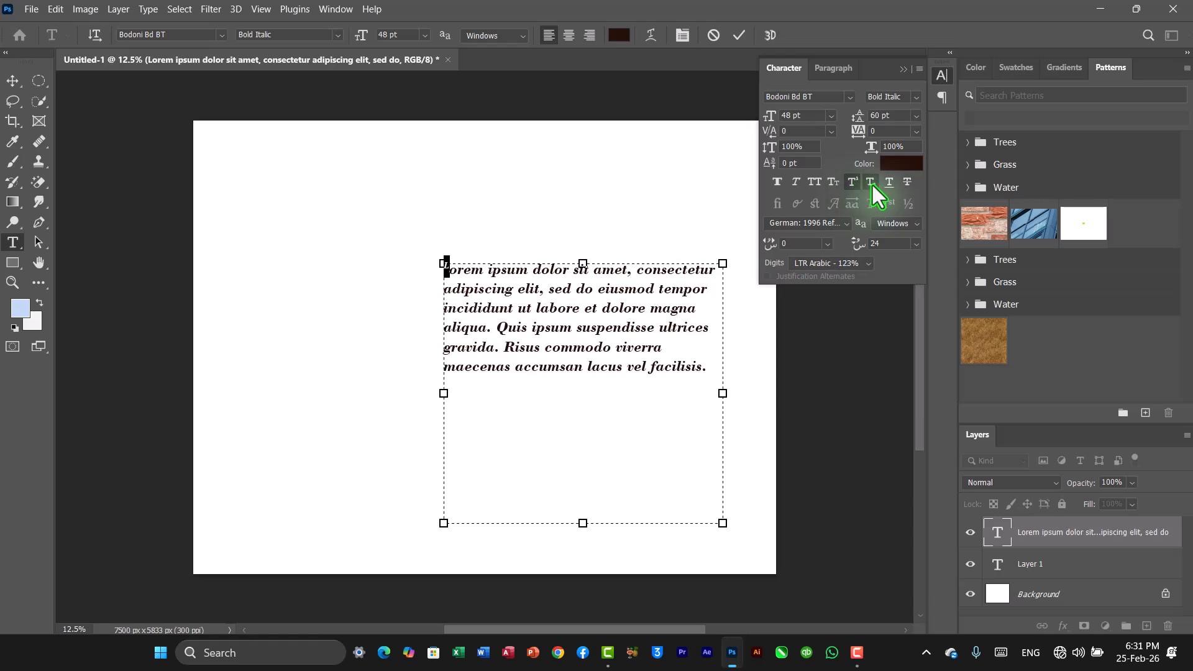
left_click(872, 185)
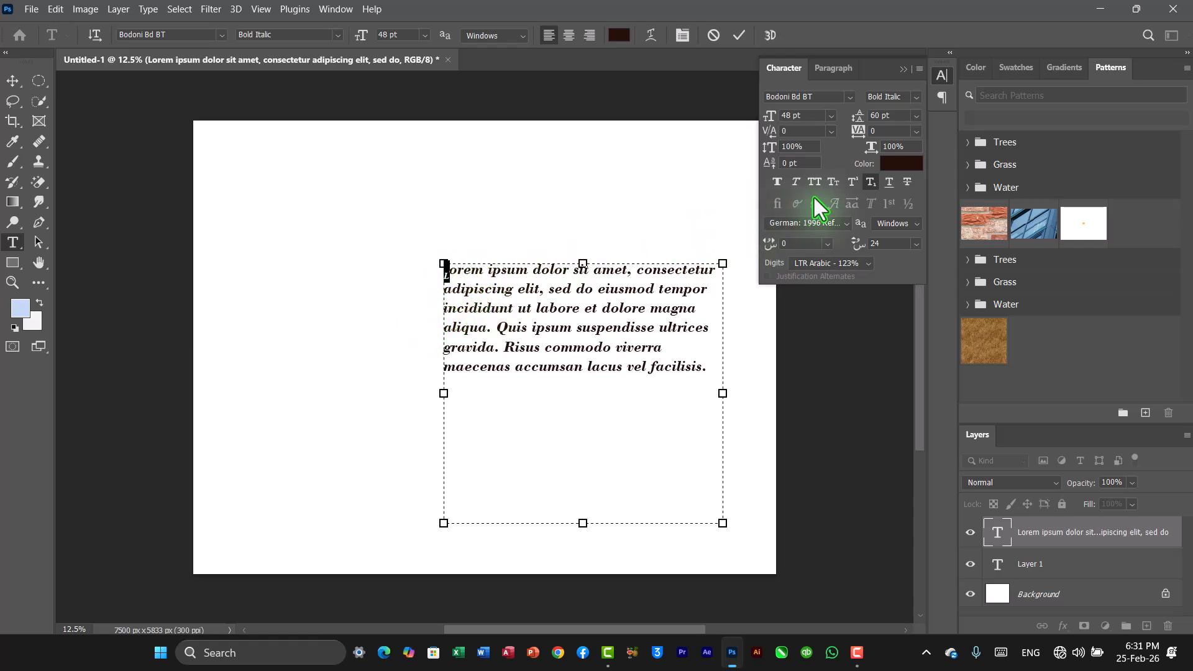
left_click(870, 183)
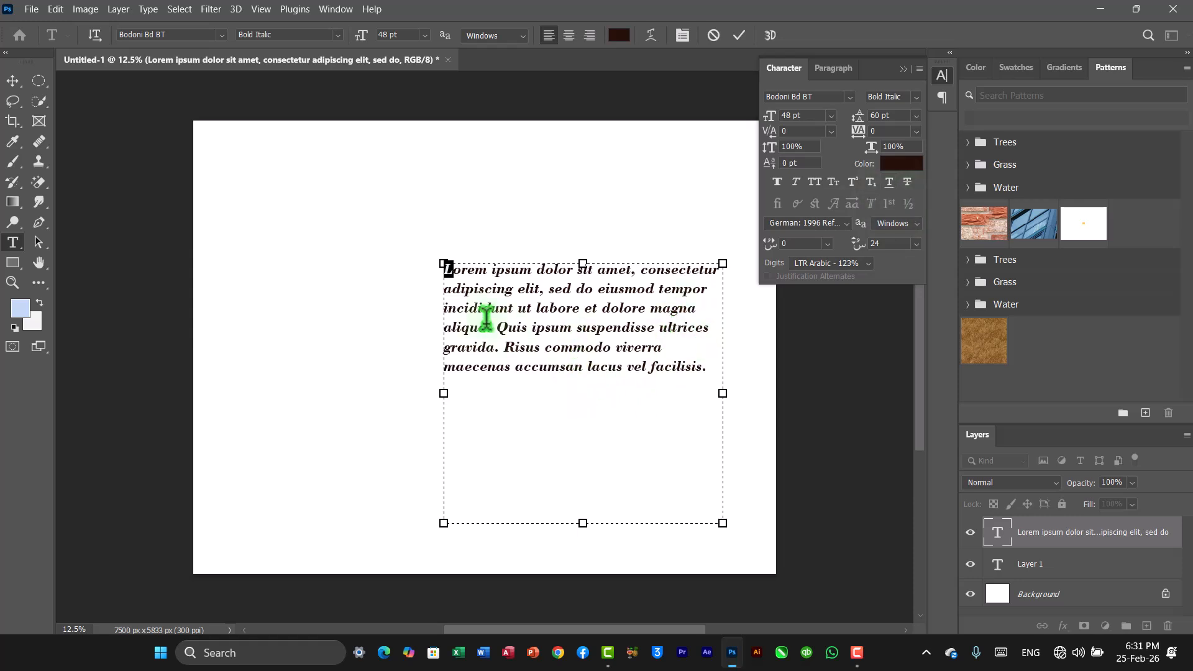
left_click_drag(449, 272, 459, 272)
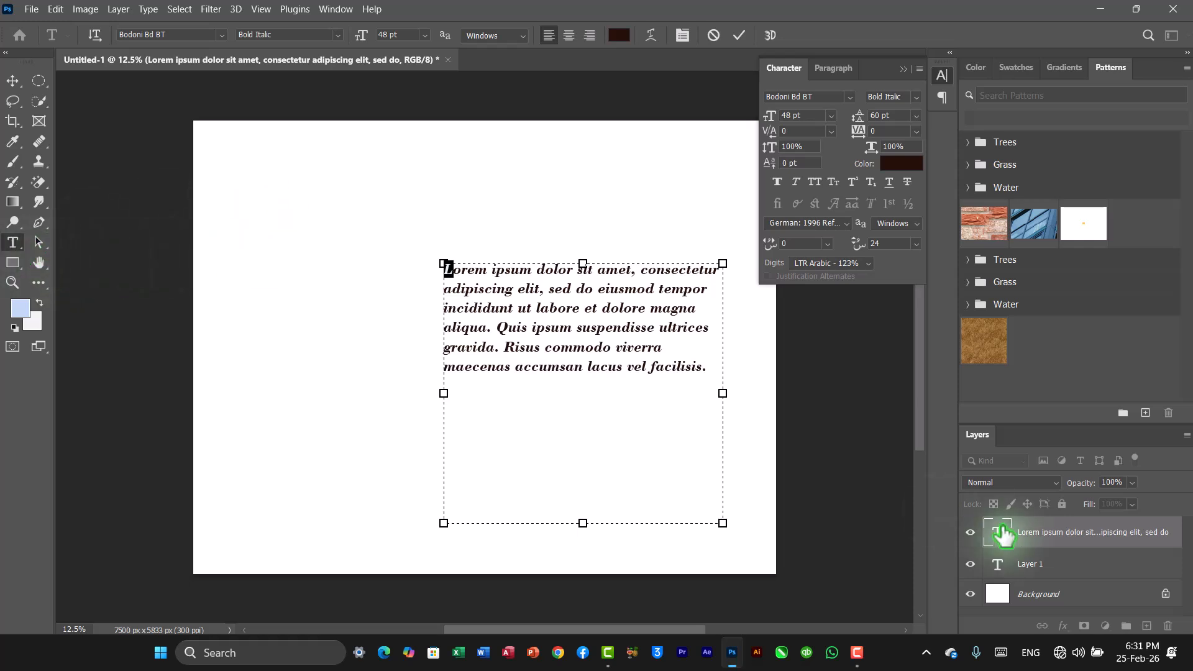
left_click(1031, 569)
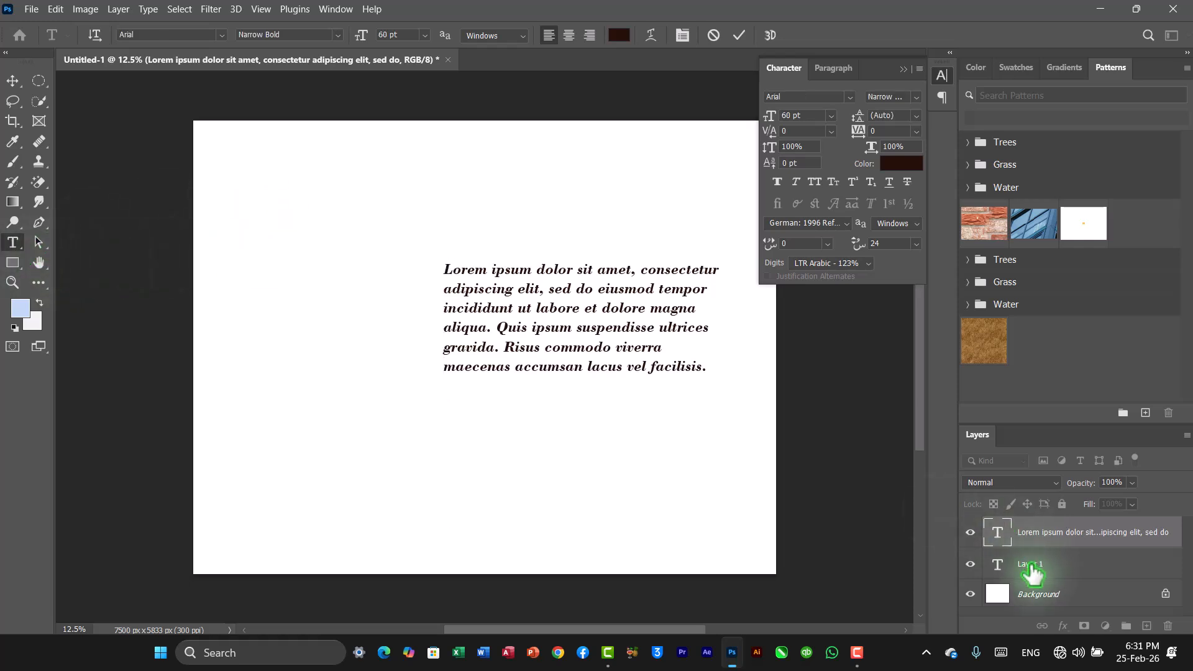
left_click(1046, 533)
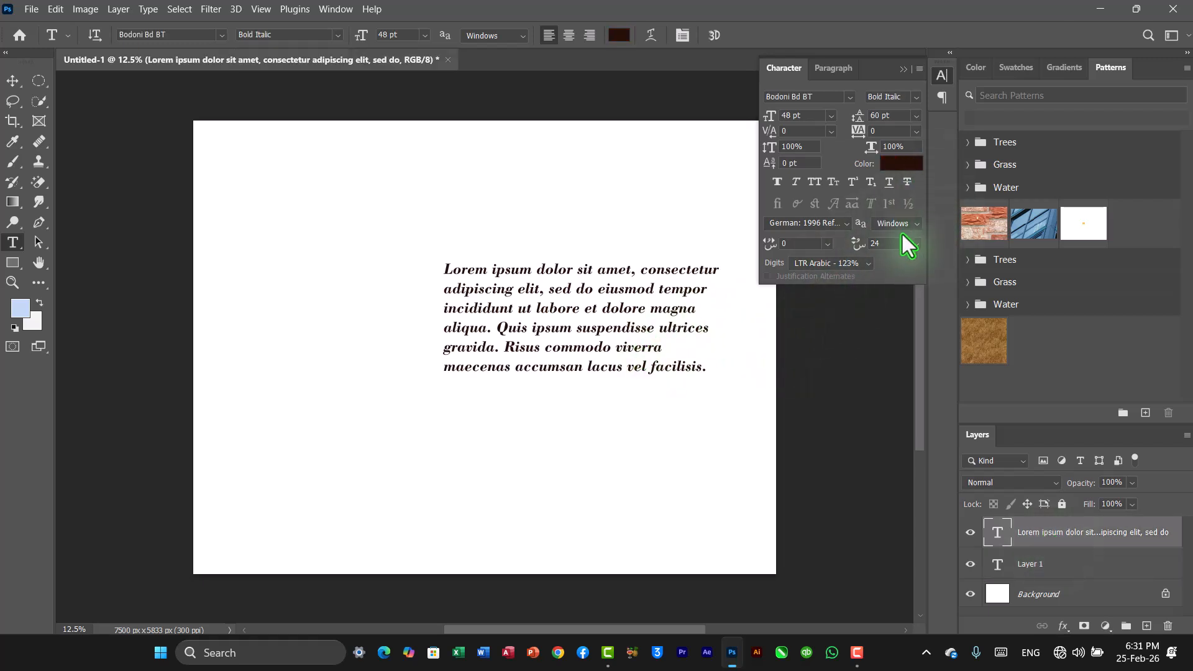
Try Underline and Strikethrough on the whole Lorem ipsum paragraph, turning each one off again
left_click(888, 185)
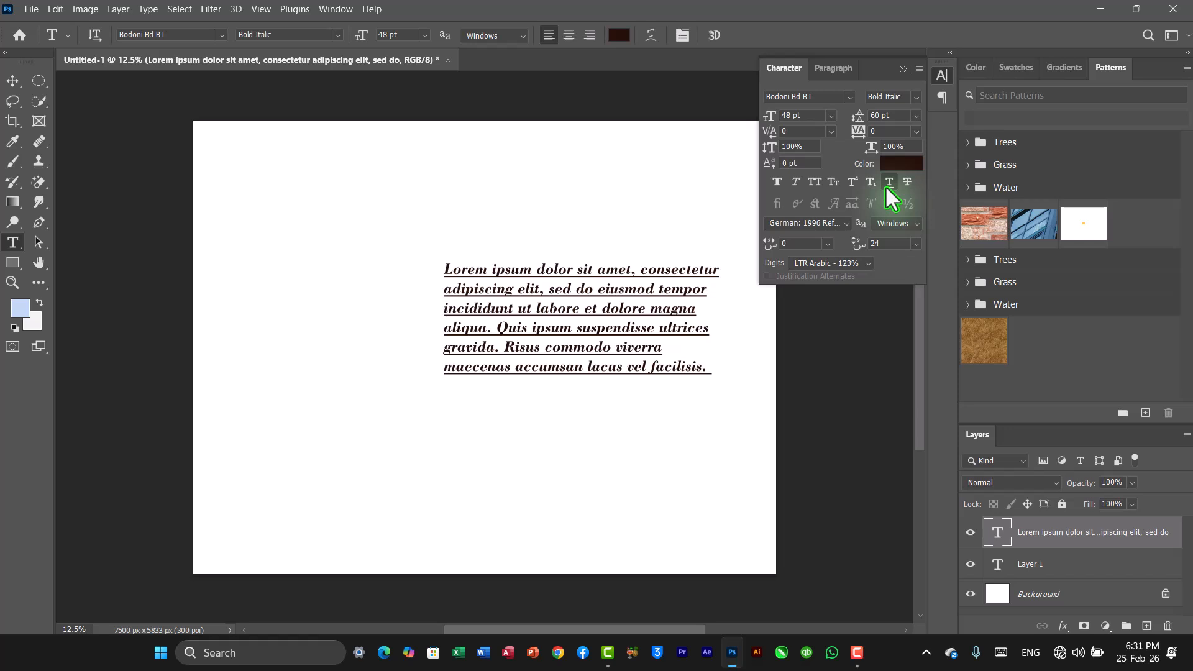
left_click(889, 184)
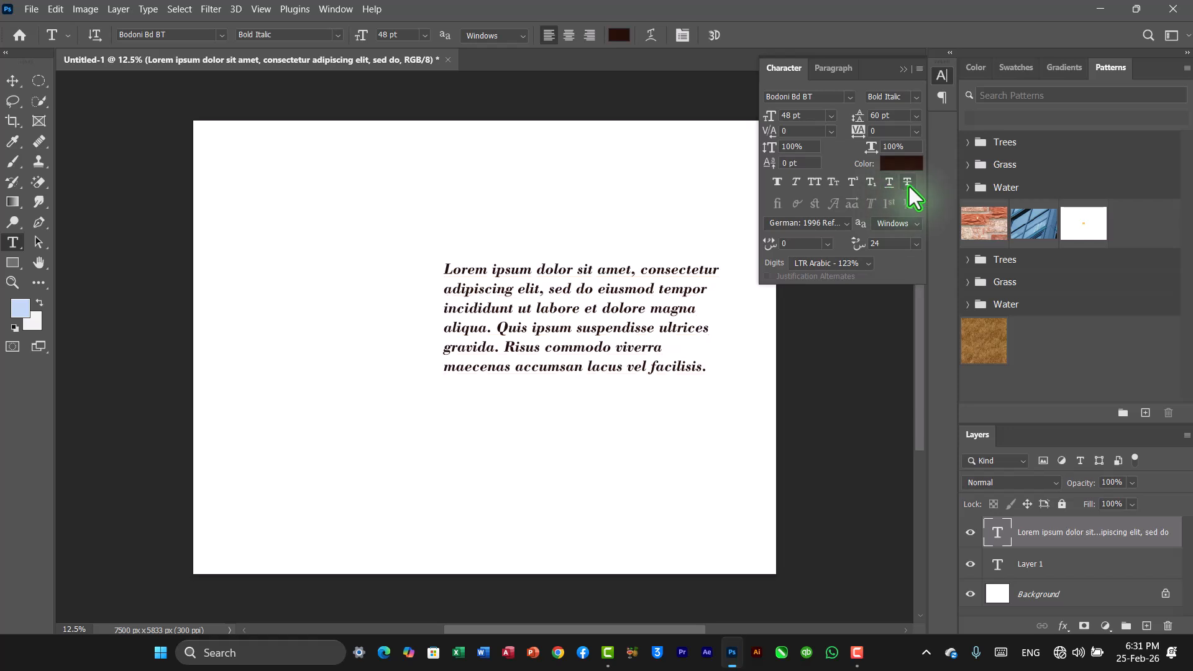
left_click(907, 183)
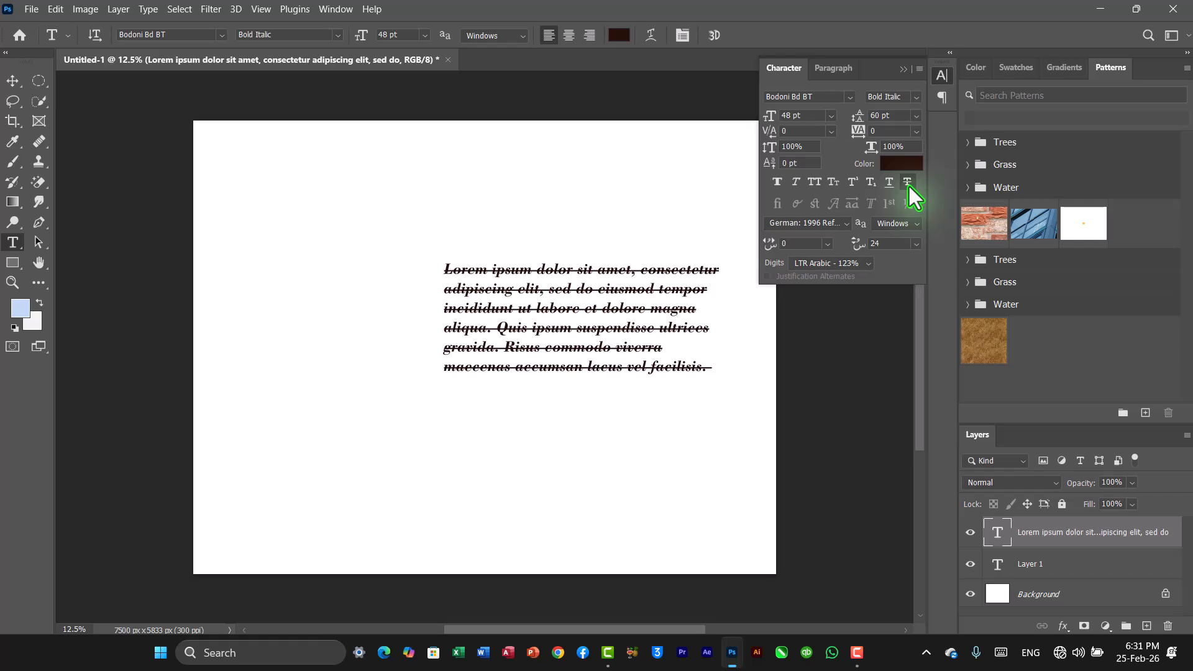
left_click(907, 183)
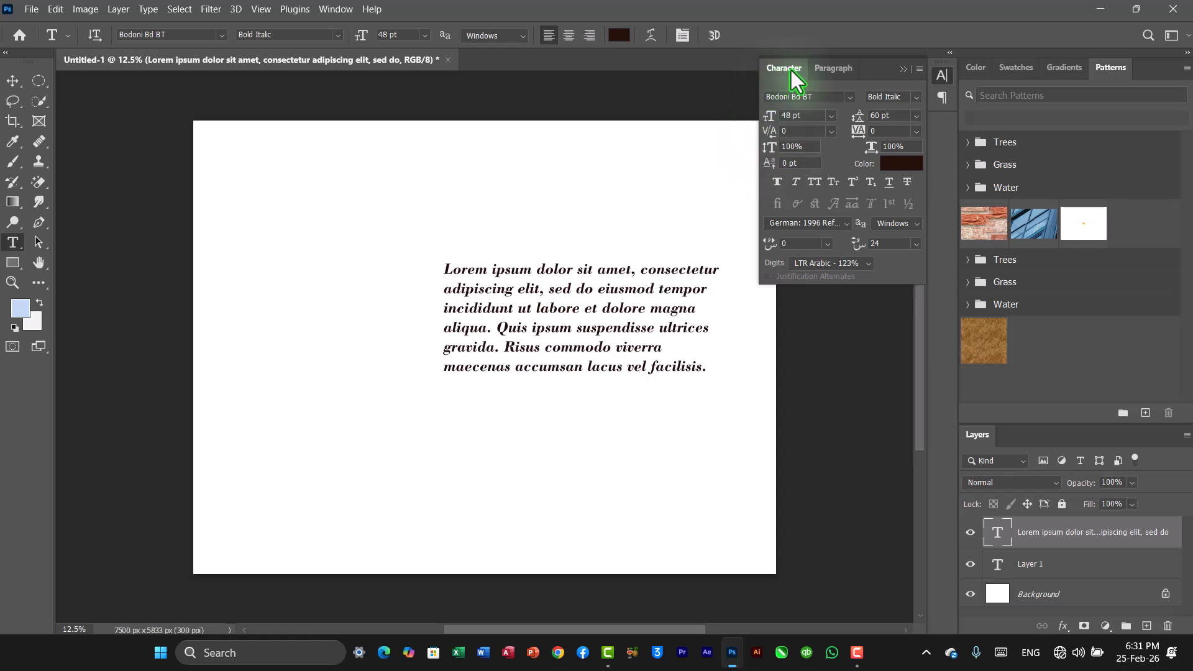
Undock the Character panel and place it below the Paragraph panel so both stay visible
left_click_drag(787, 69, 292, 322)
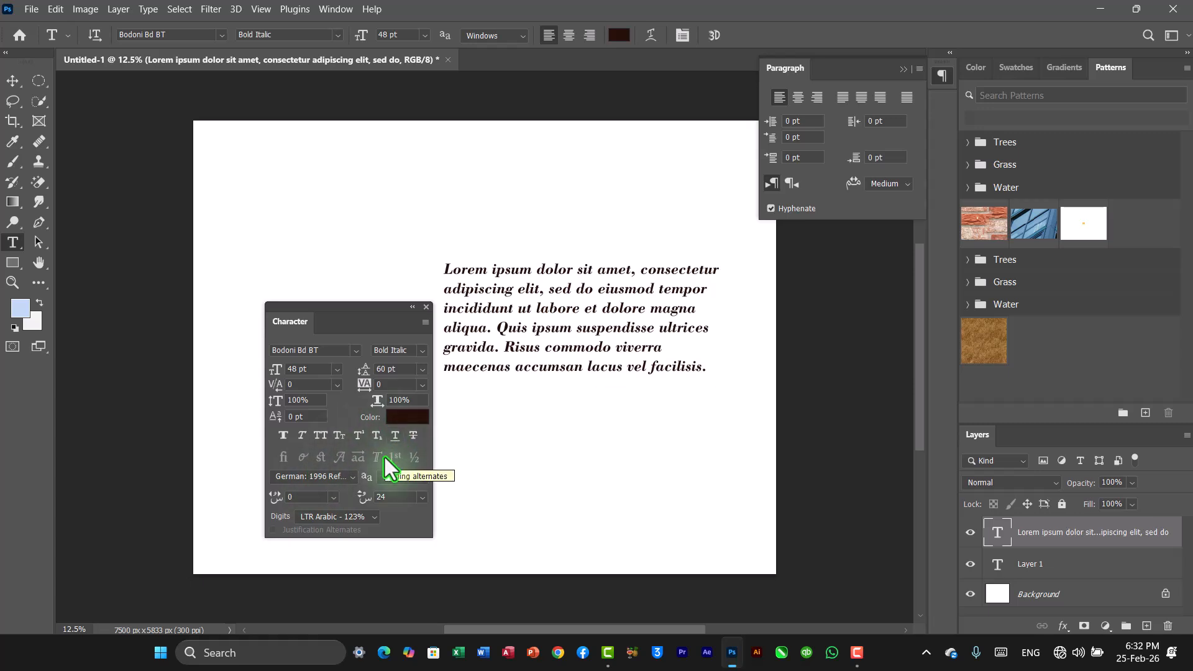
left_click_drag(356, 311, 855, 305)
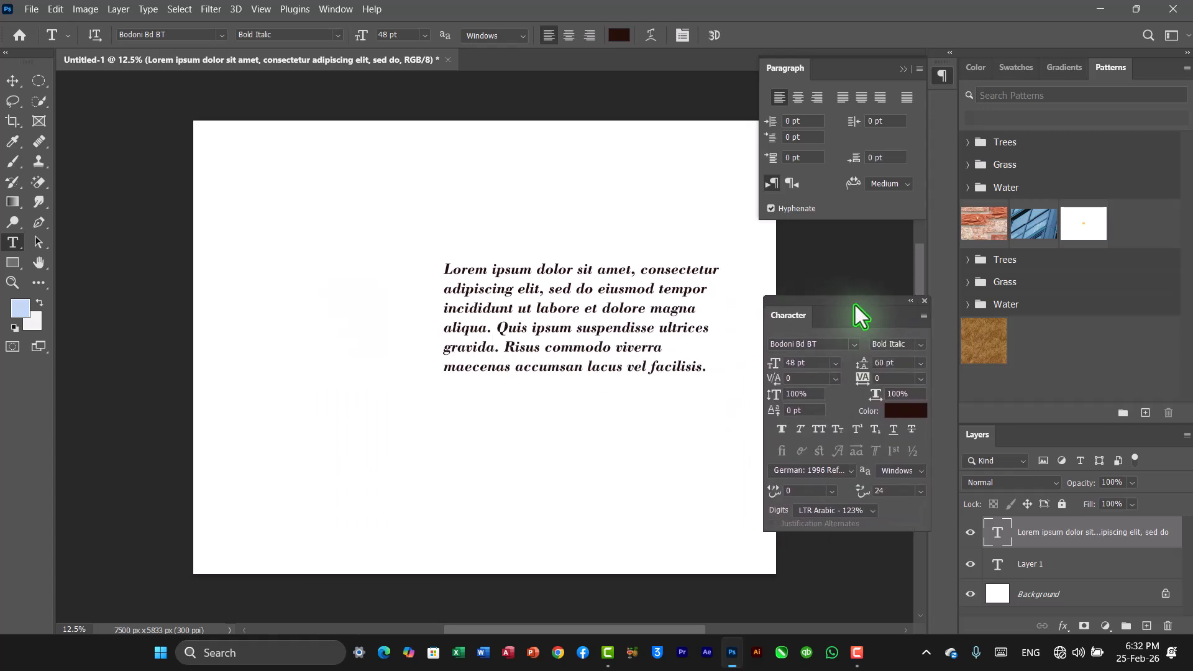
Try center, left and right alignment on the Lorem ipsum paragraph, and return it to centered text
left_click(795, 102)
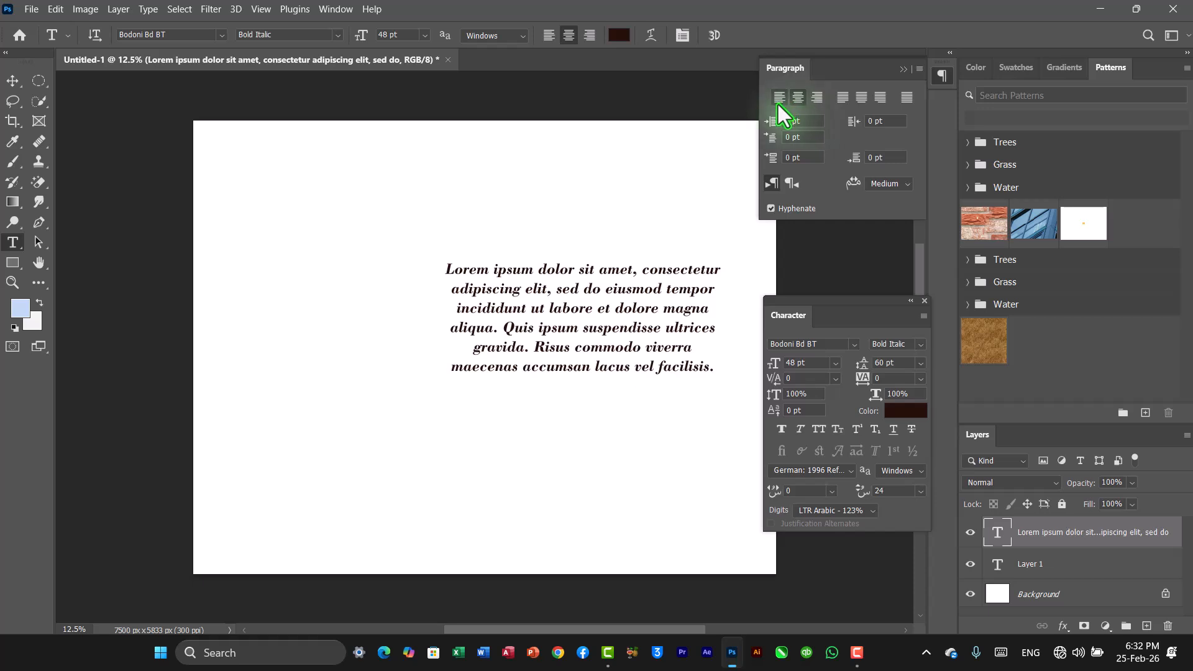
left_click(778, 104)
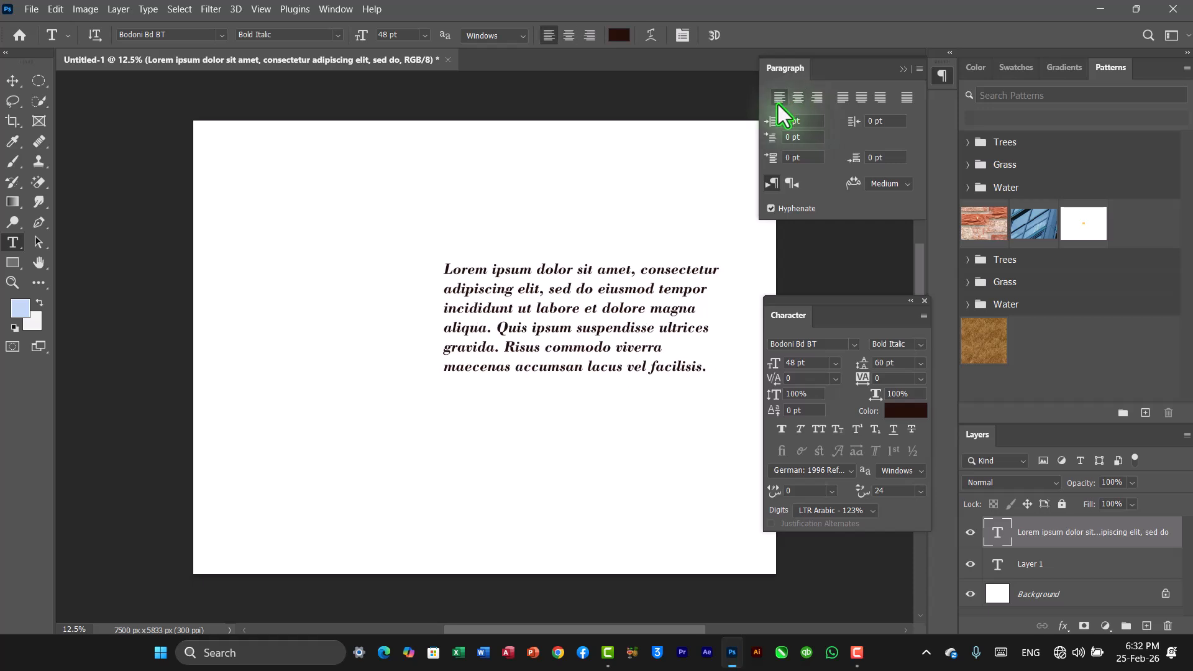
left_click(819, 102)
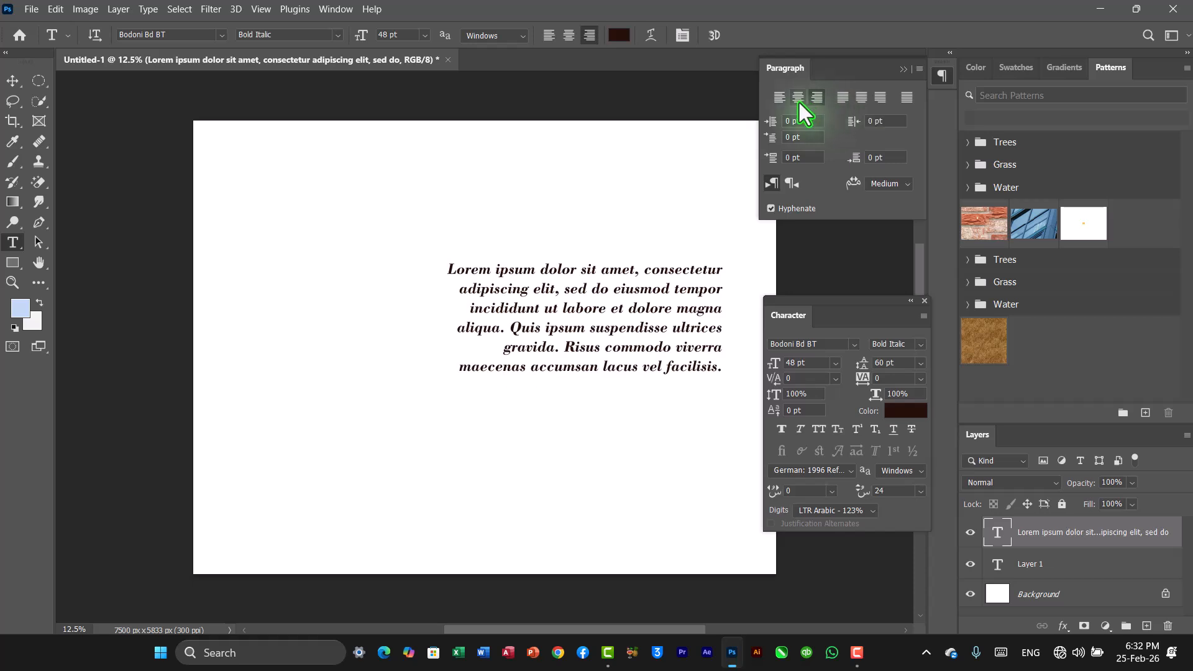
left_click(799, 99)
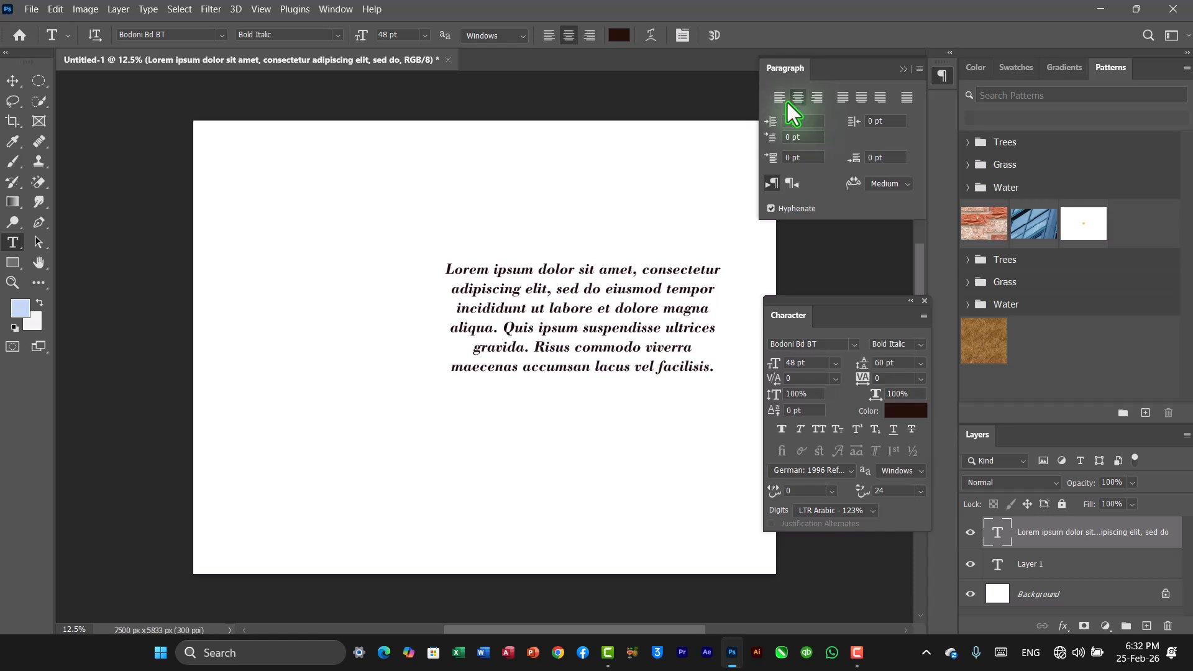
Try left alignment and justification with the last line left, centered and right on the Lorem ipsum paragraph, and finish with Justify All
left_click(779, 98)
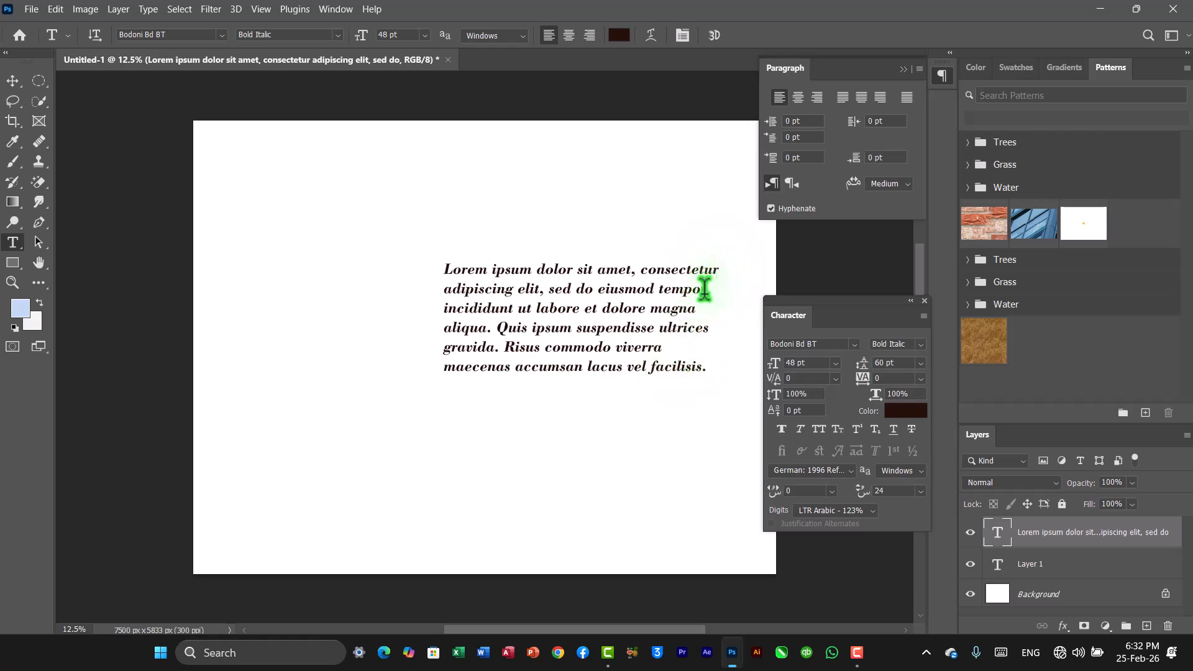
left_click(845, 104)
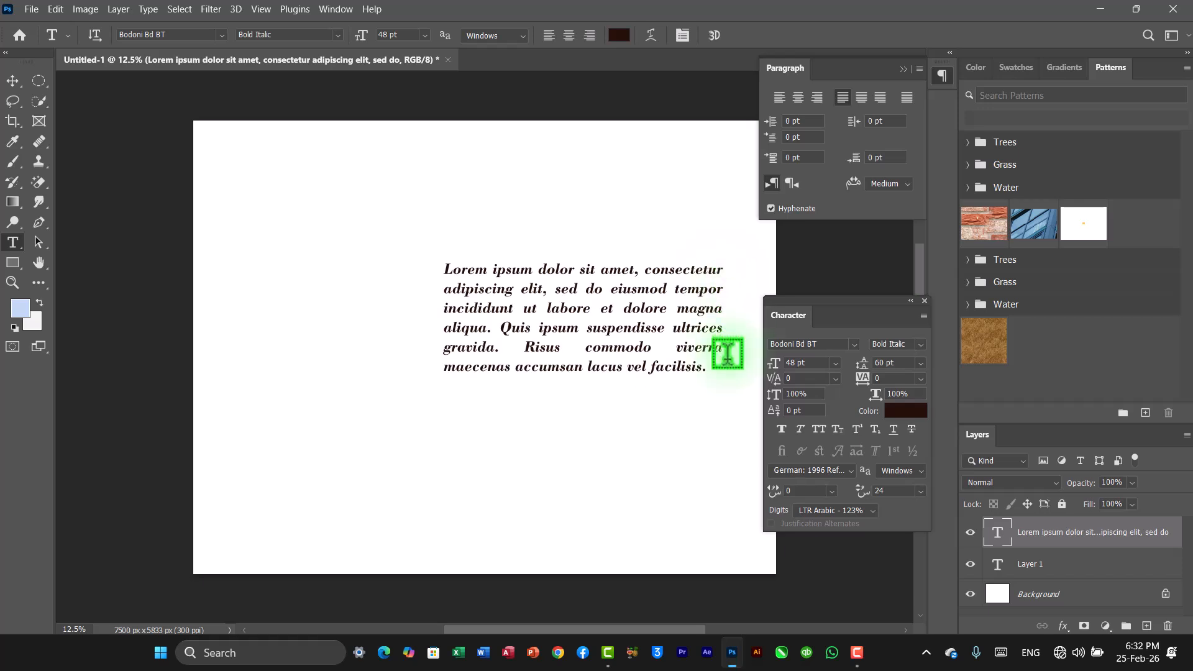
left_click(858, 103)
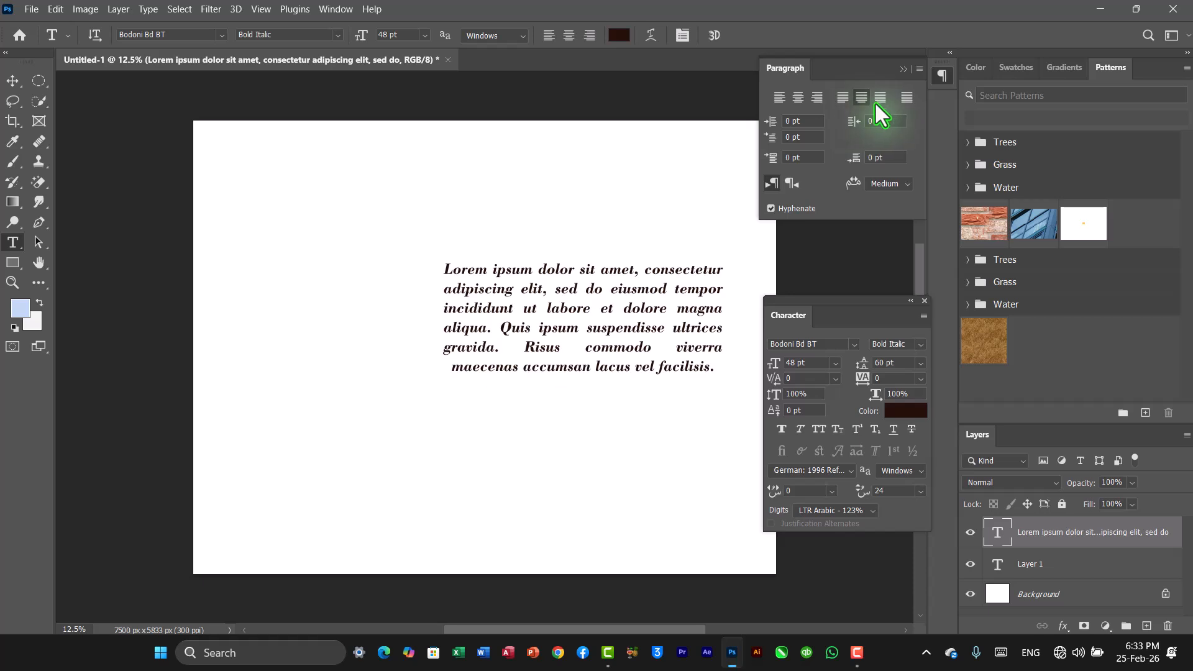
left_click(879, 99)
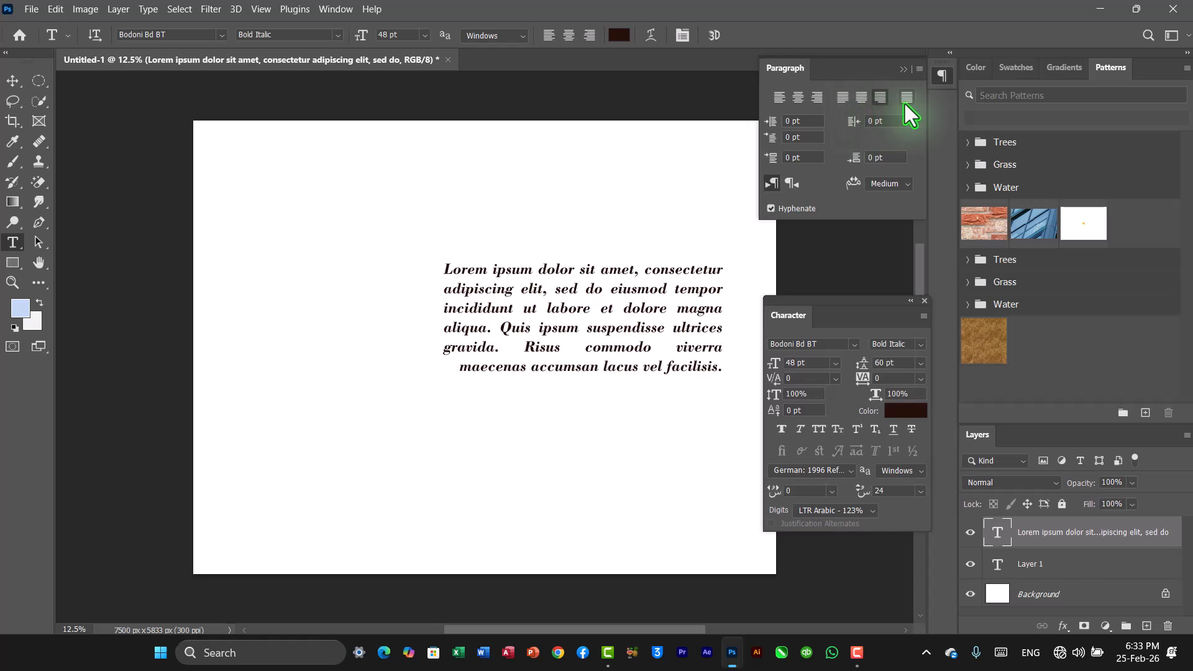
left_click(908, 98)
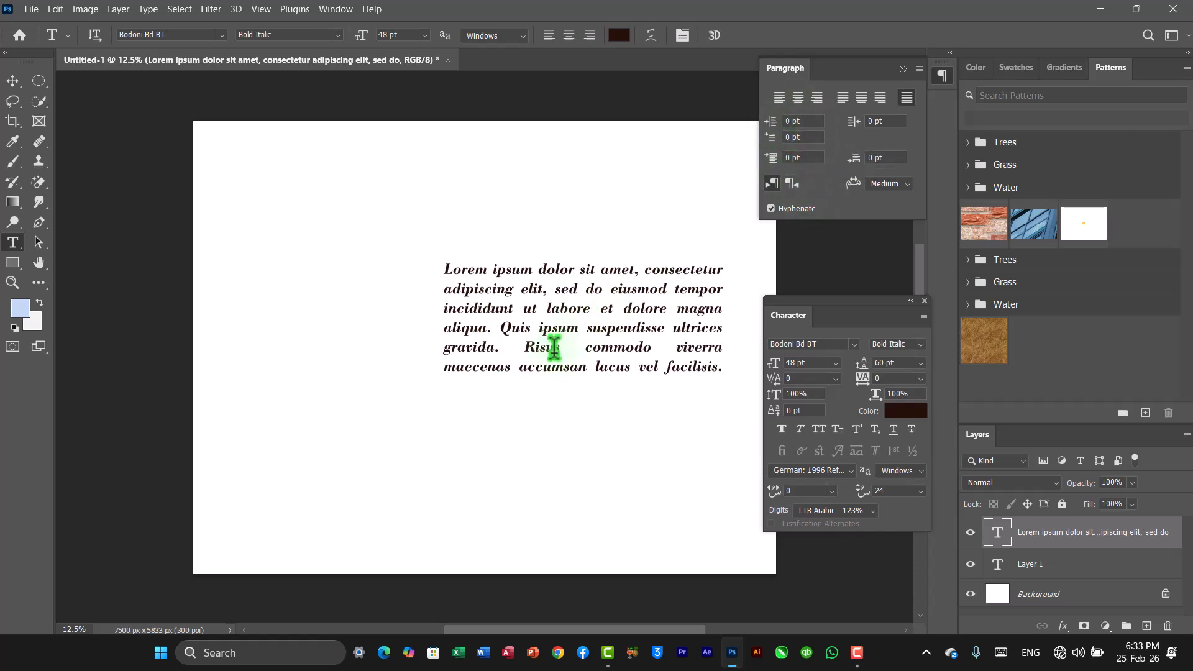
Move the Lorem ipsum paragraph up against the canvas's left edge and return to the Type tool
left_click(13, 83)
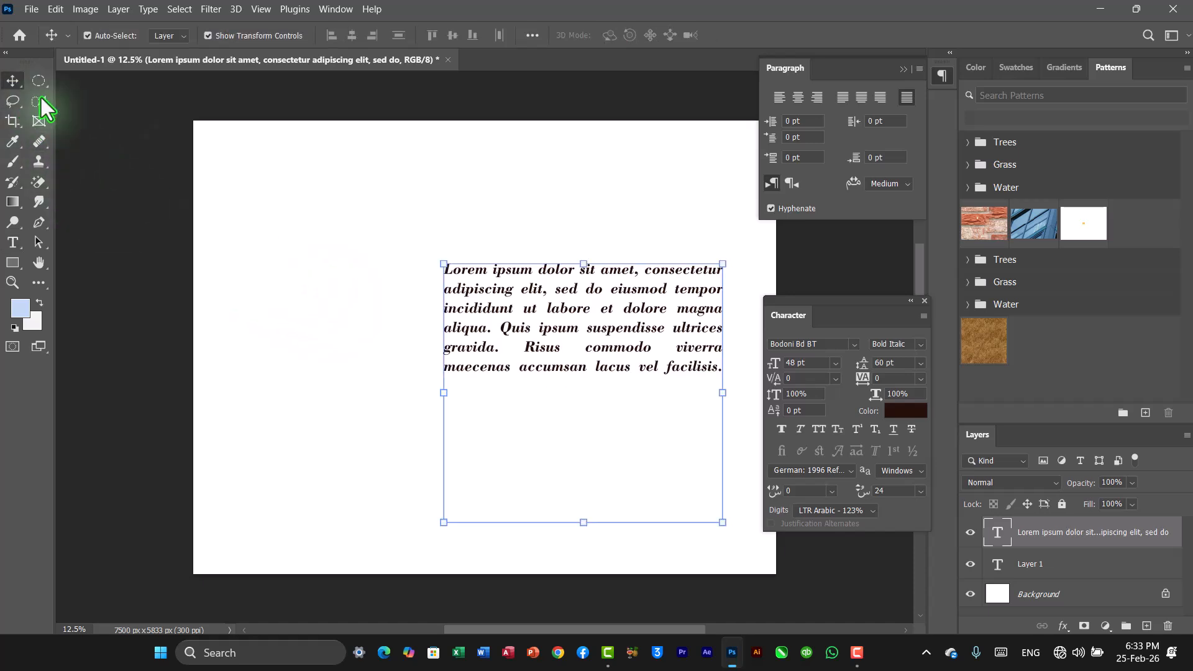
left_click_drag(568, 354, 311, 277)
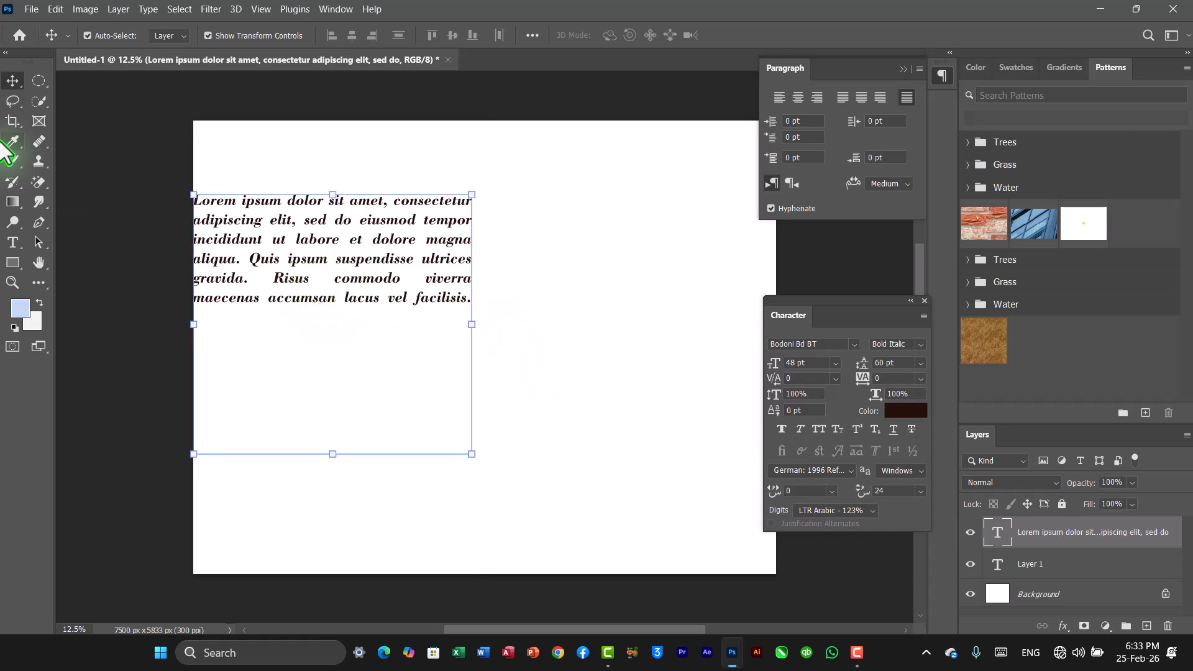
left_click(10, 247)
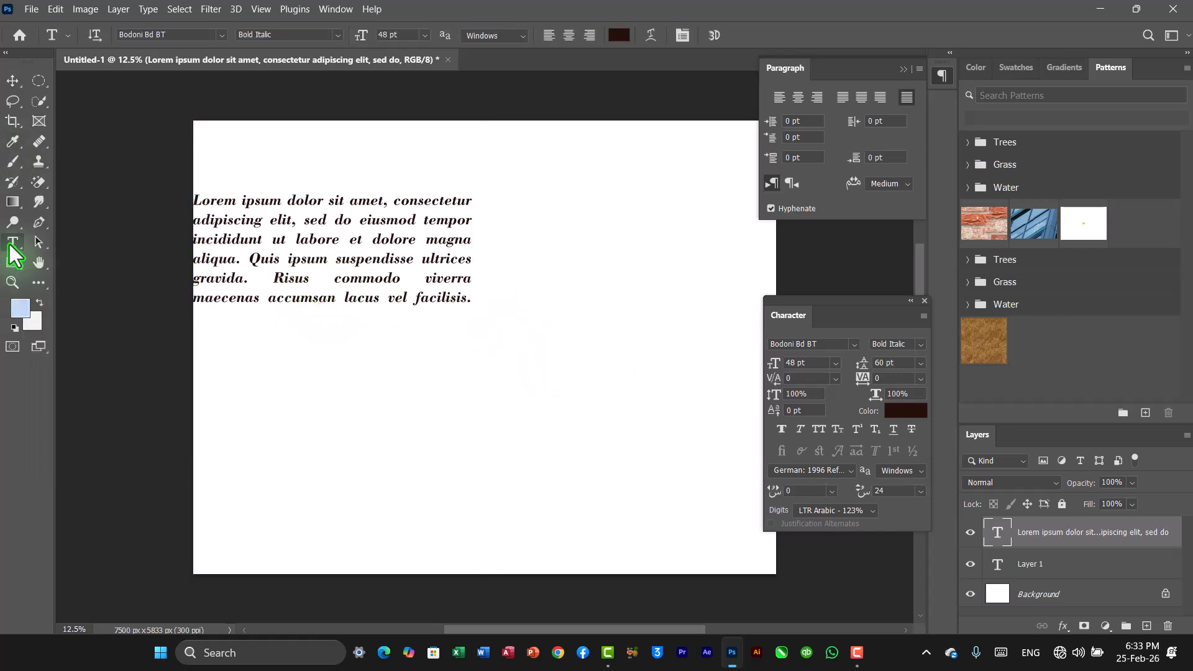
Try a left indent of 100 pt on the Lorem ipsum paragraph and reset it to 0 pt
left_click(810, 121)
type("100")
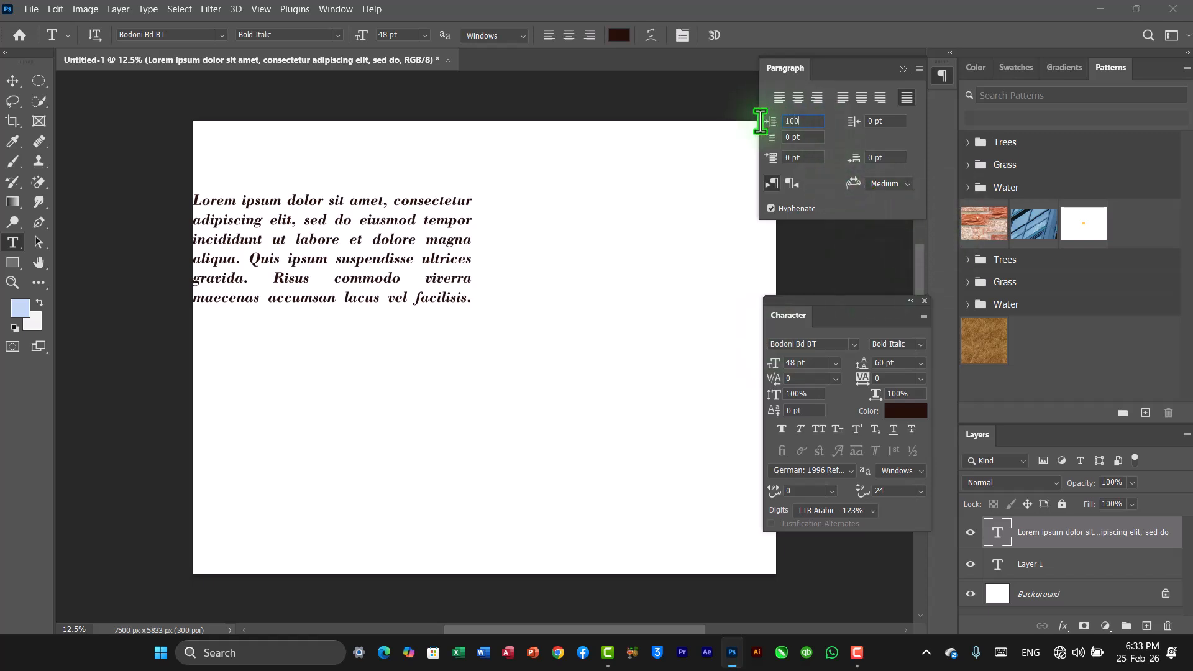
key("Return")
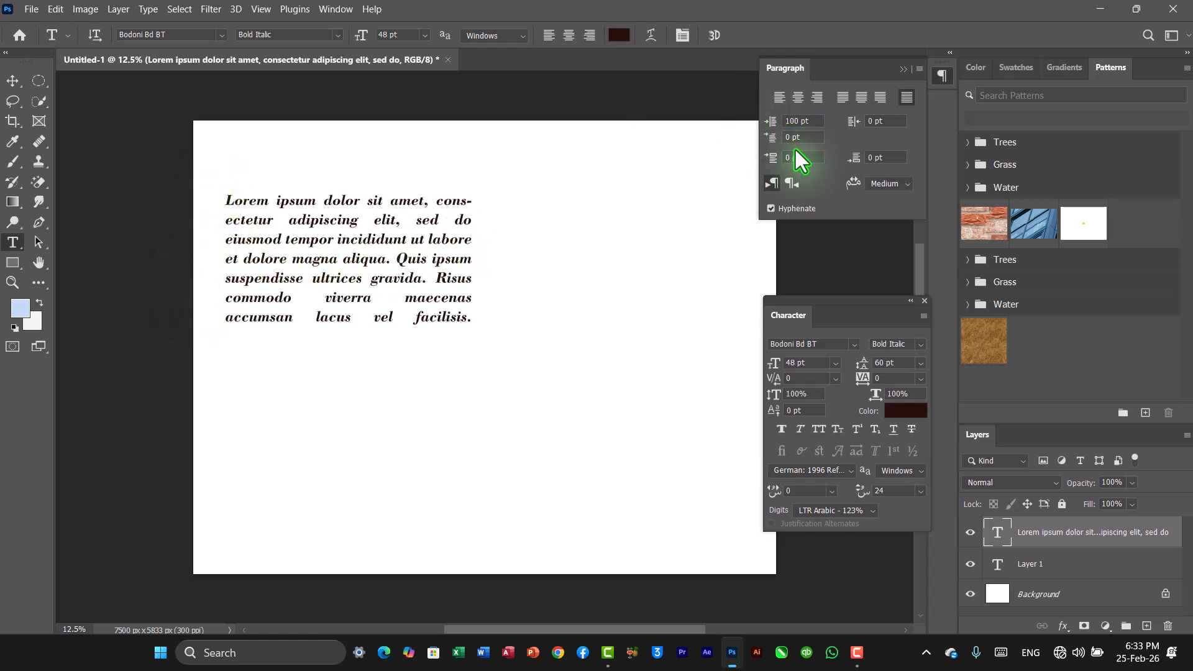
left_click(772, 122)
type("0")
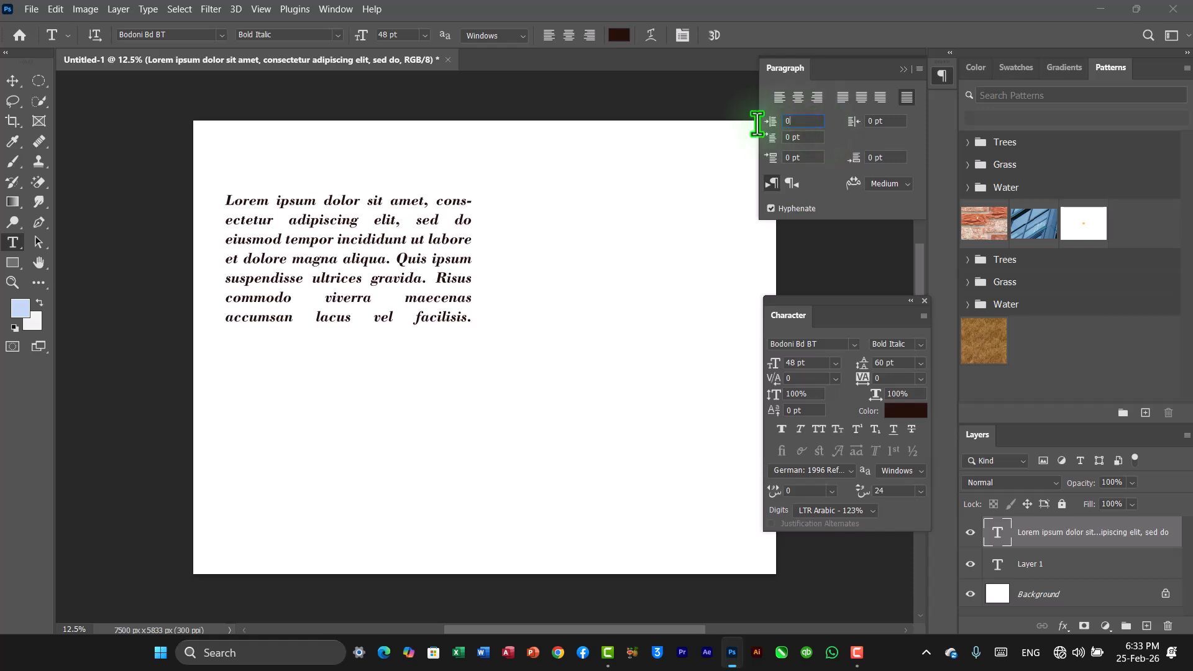
key("Return")
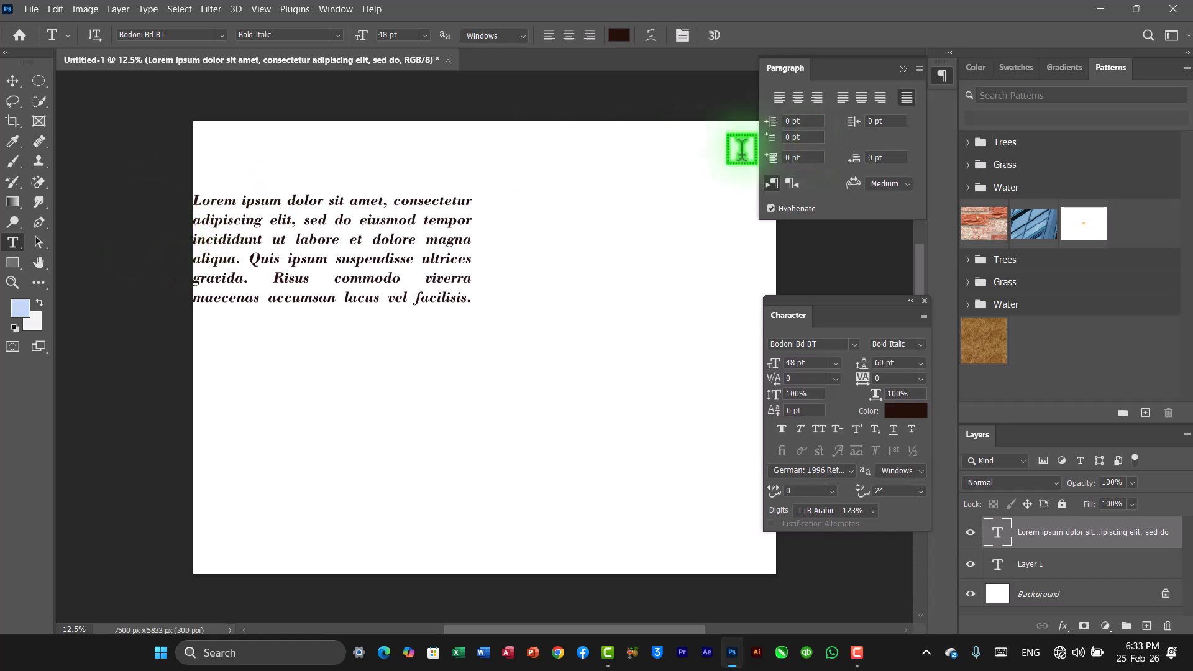
Try a first-line indent of 100 pt on the Lorem ipsum paragraph and reset it to 0 pt
left_click(784, 137)
type("100")
key("Return")
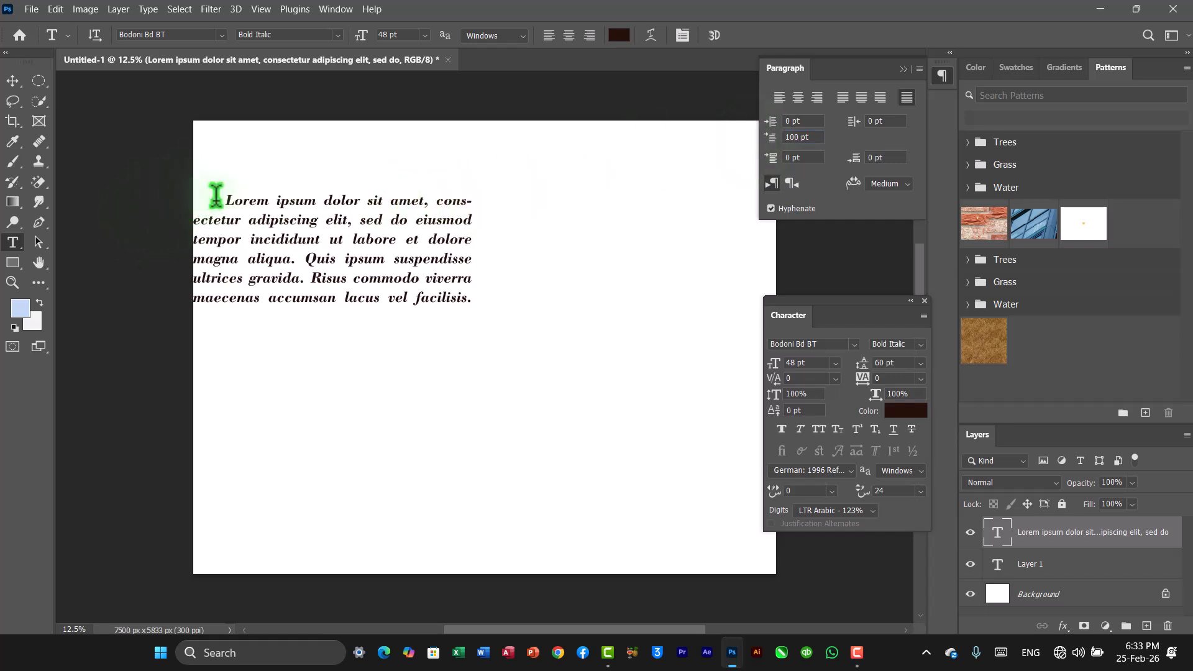
left_click(805, 136)
type("0")
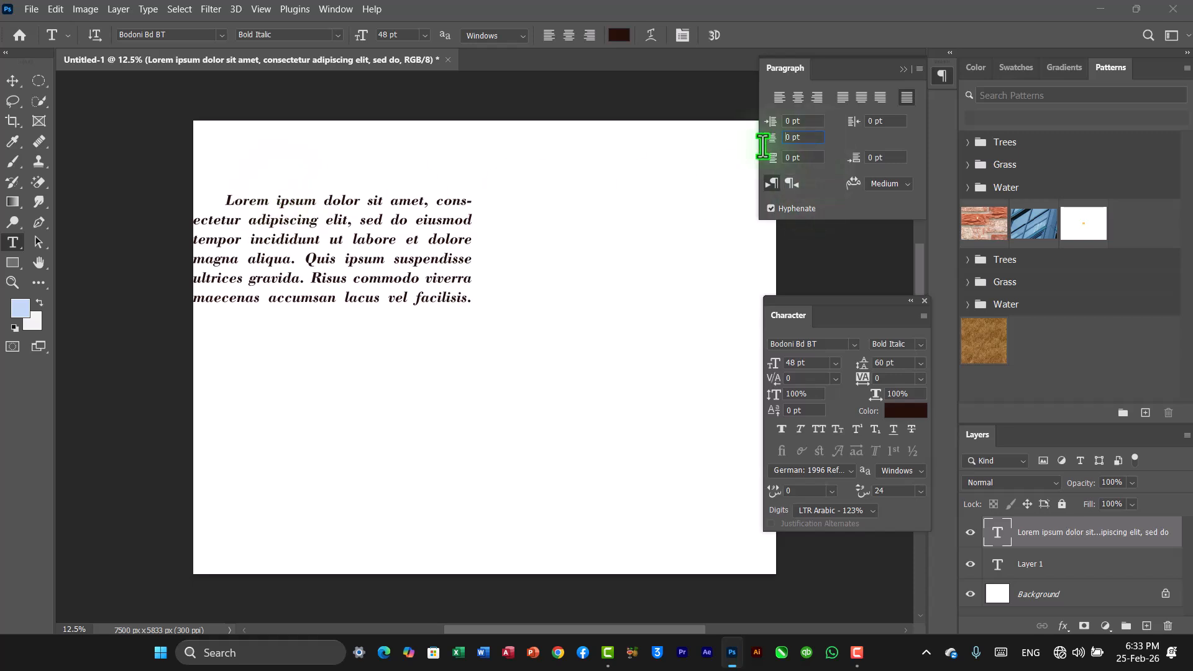
key("Return")
Try 100 pt of space before the Lorem ipsum paragraph and reset it to 0 pt
left_click(788, 158)
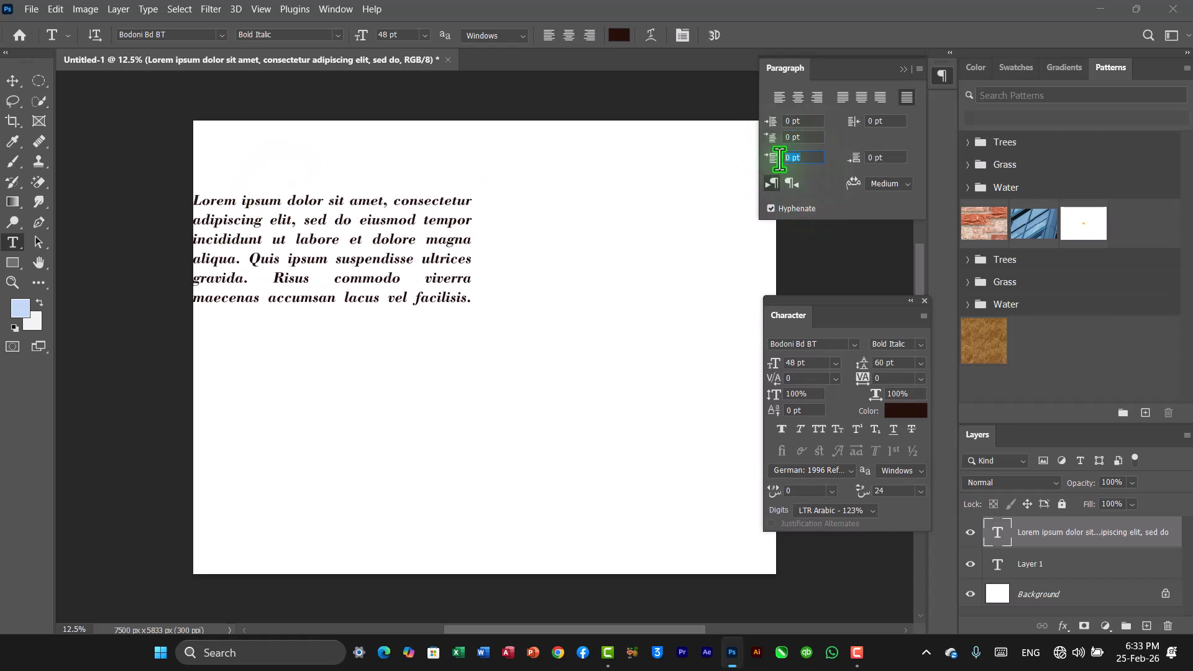
type("100")
key("Return")
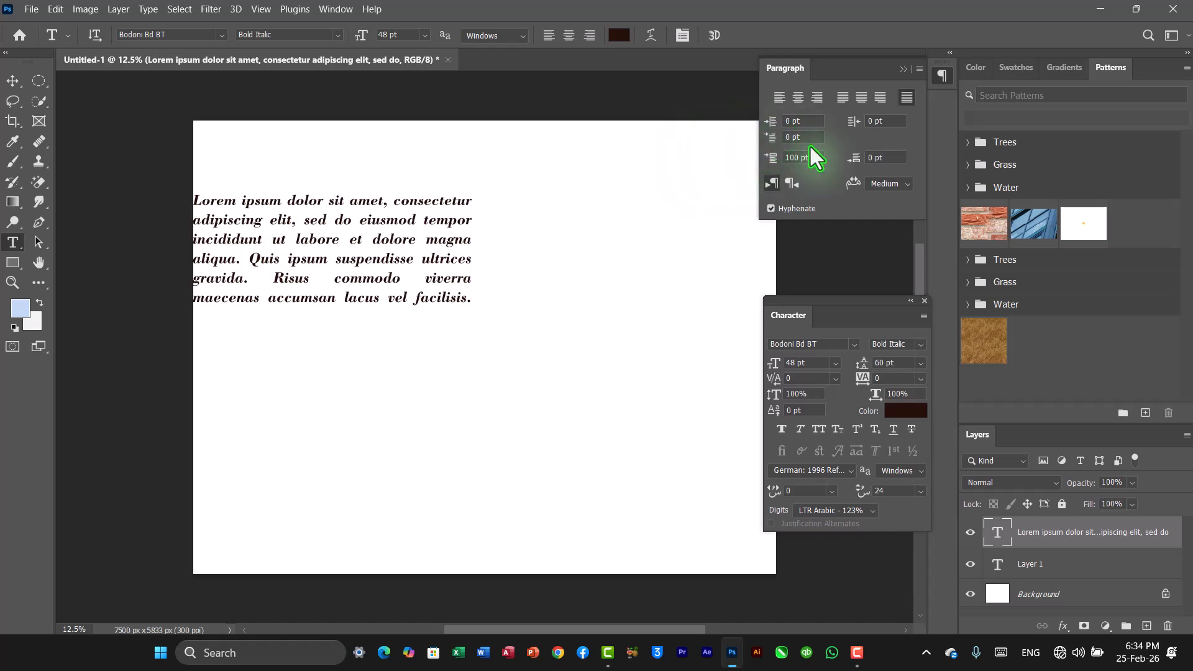
double_click(800, 156)
type("0t")
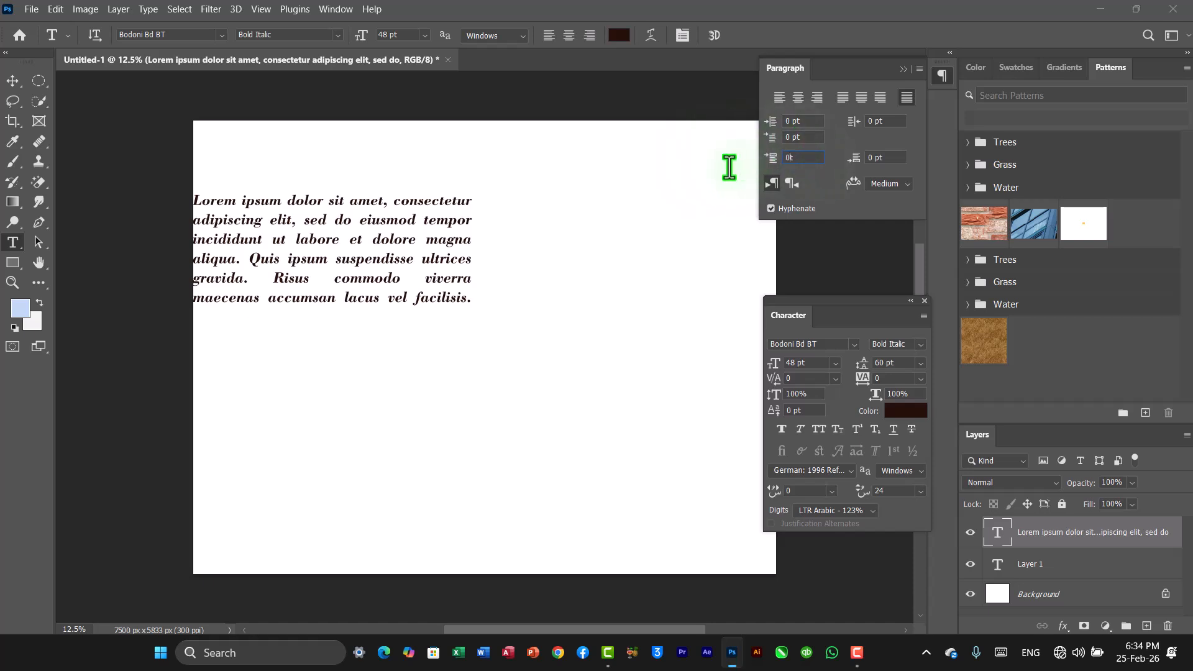
key("Return")
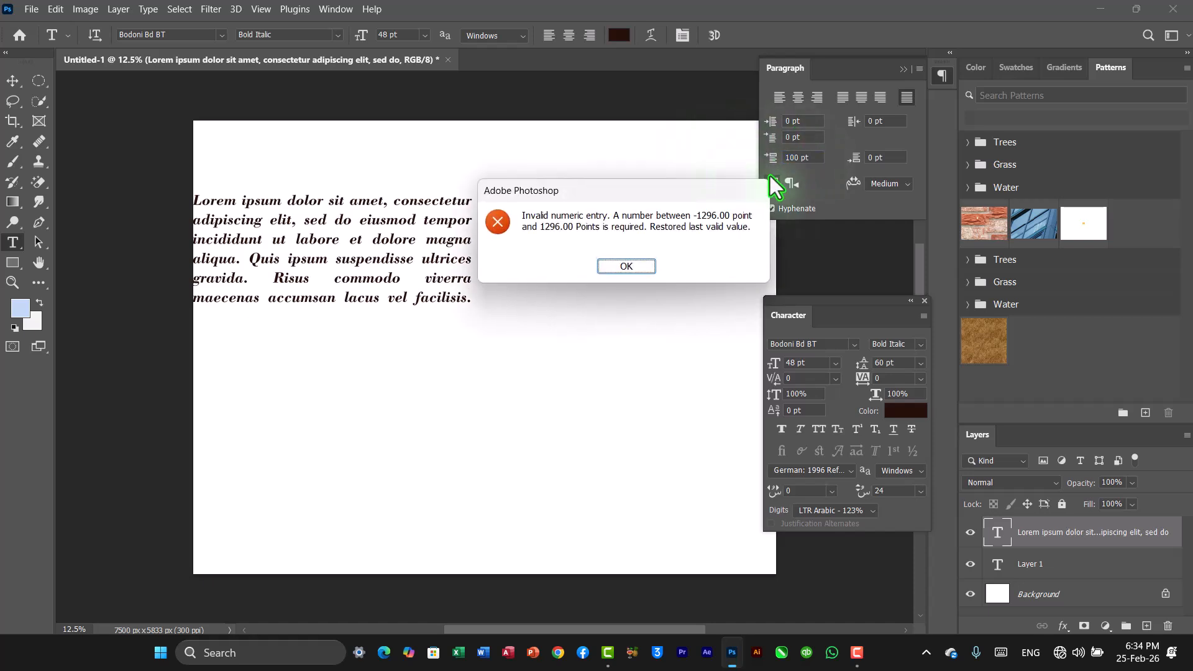
left_click(626, 267)
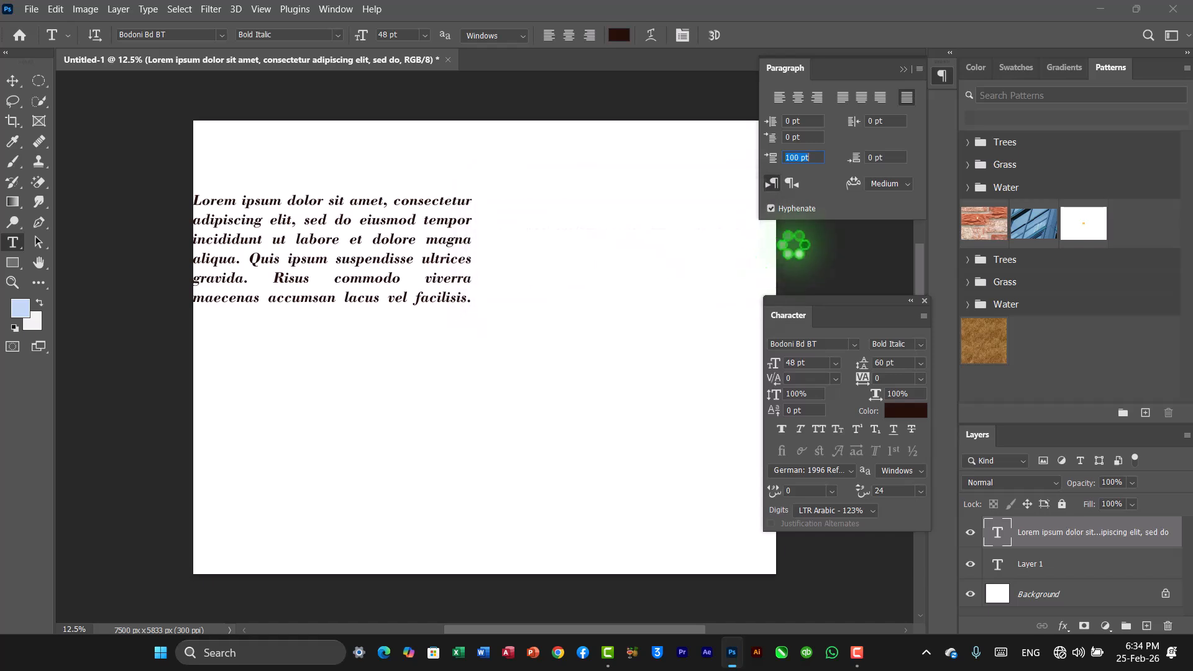
left_click(810, 159)
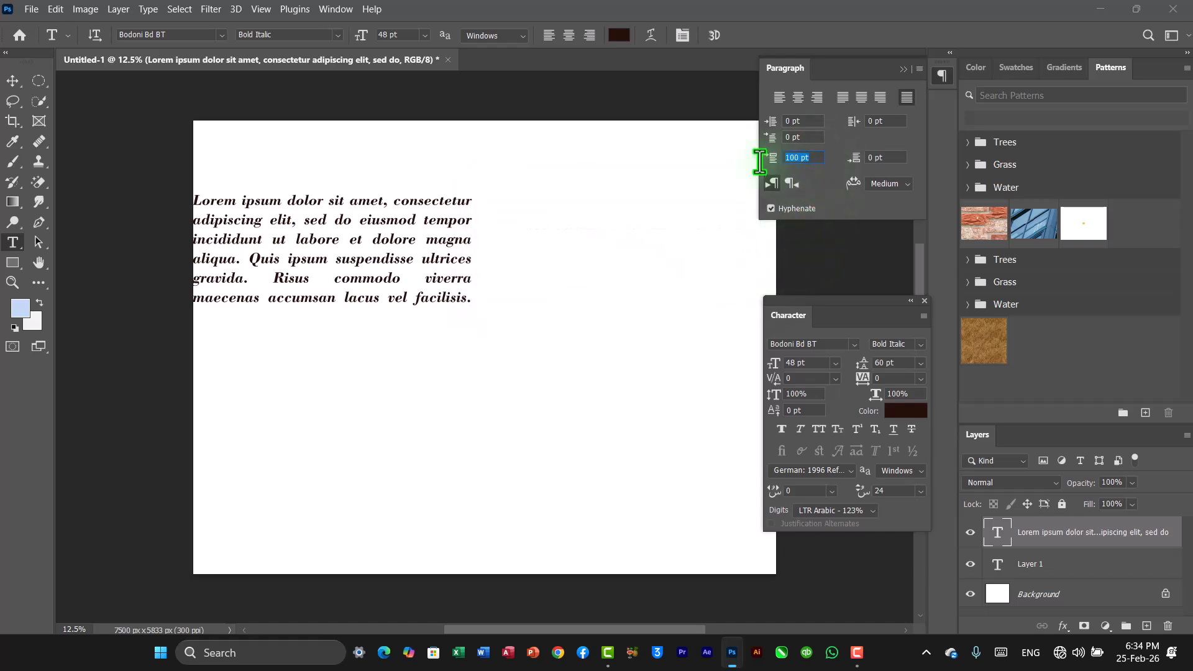
type("0")
key("Return")
left_click(803, 35)
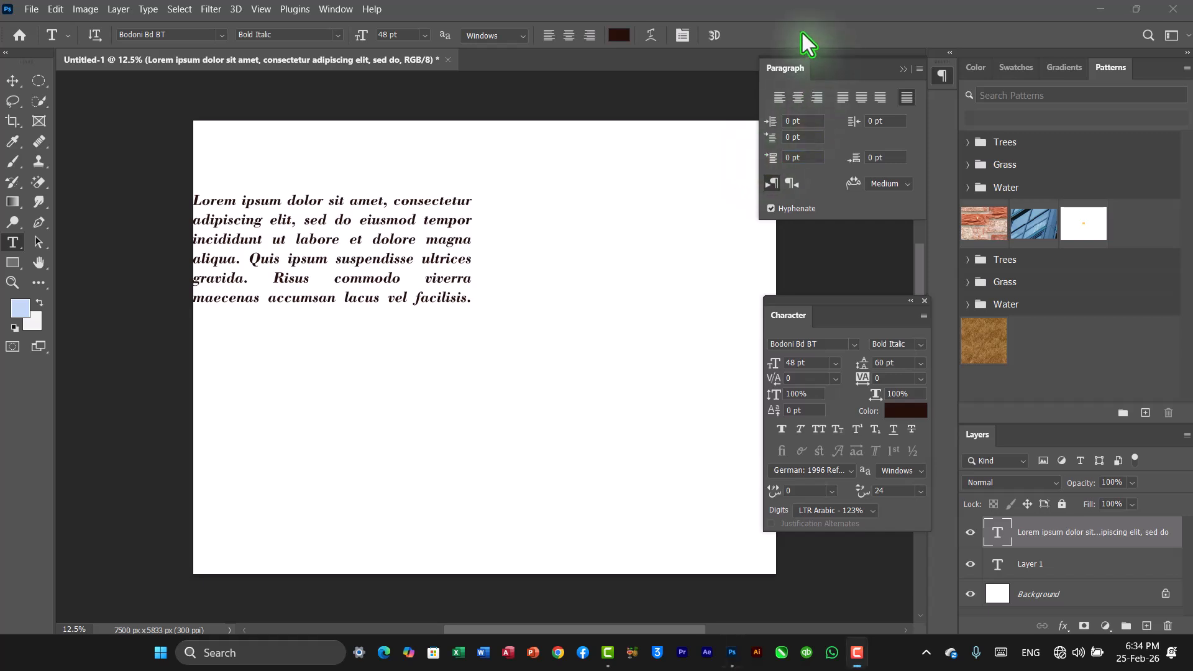
Start a new line text below the Lorem ipsum paragraph, above Layer 1, and enter the first letters of a name
left_click(792, 185)
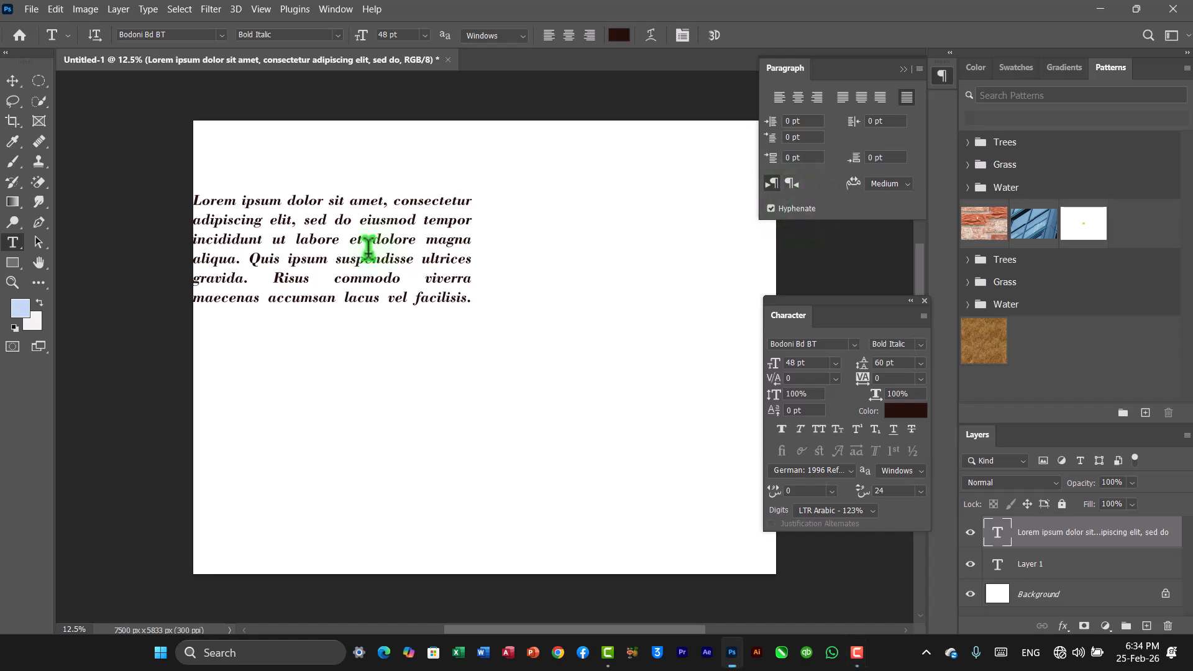
left_click(401, 257)
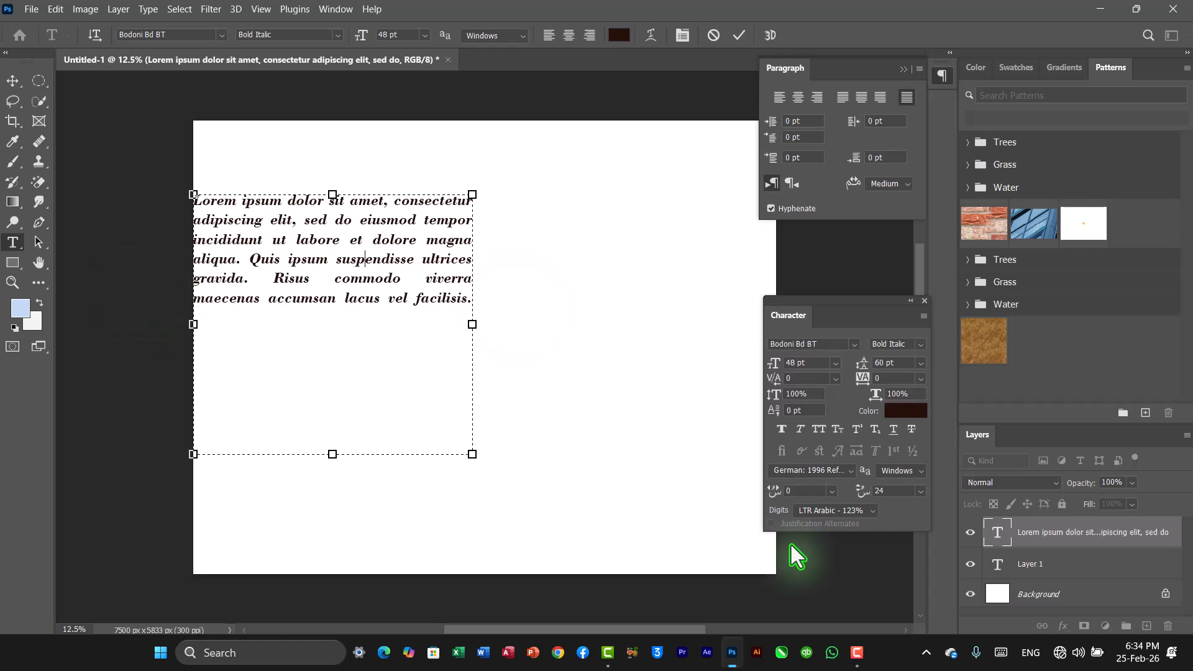
left_click(1050, 566)
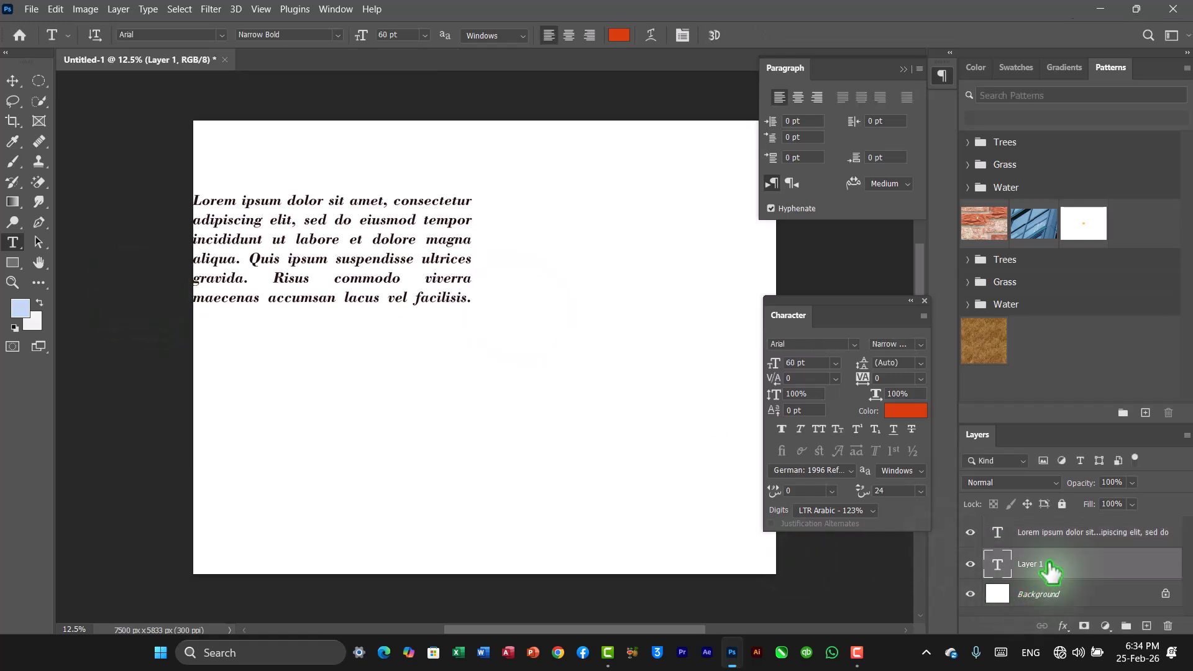
left_click(440, 346)
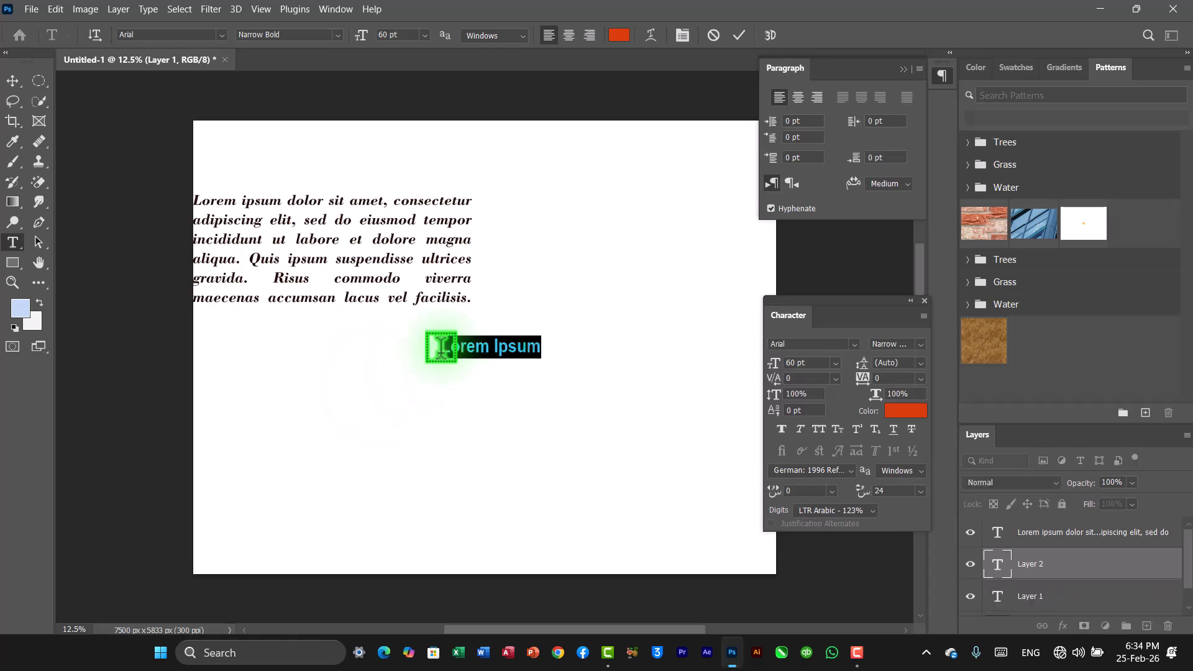
type("Mum")
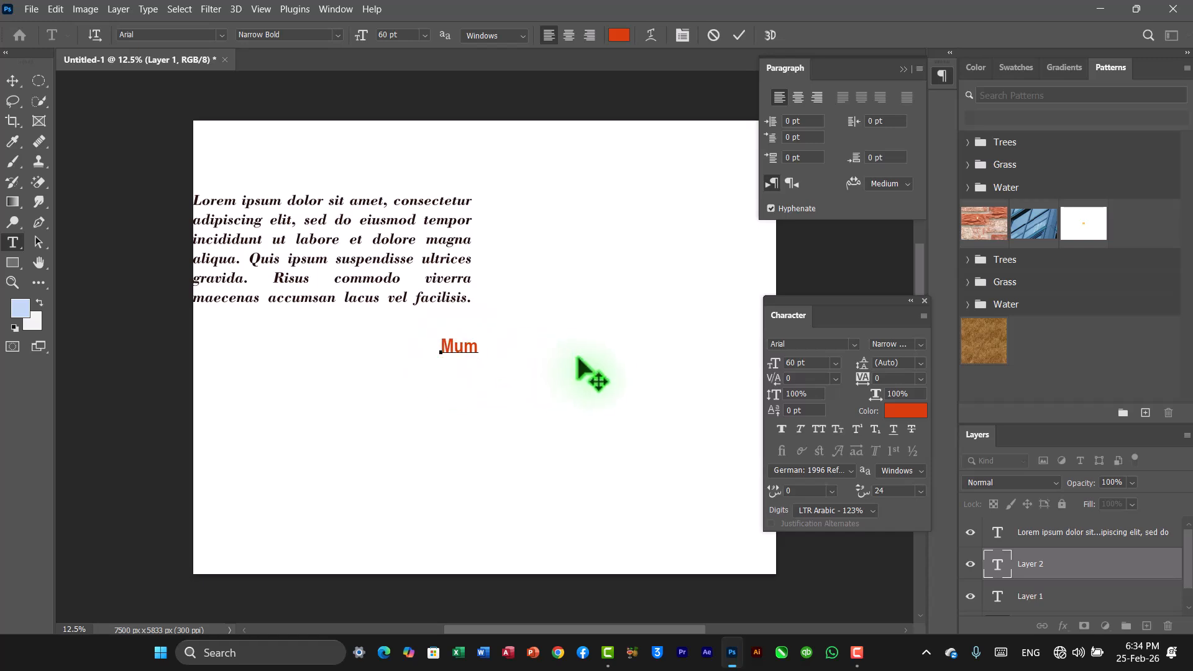
Set the new line text to right-to-left direction, complete the name with a period, and restore left-to-right direction
left_click(792, 184)
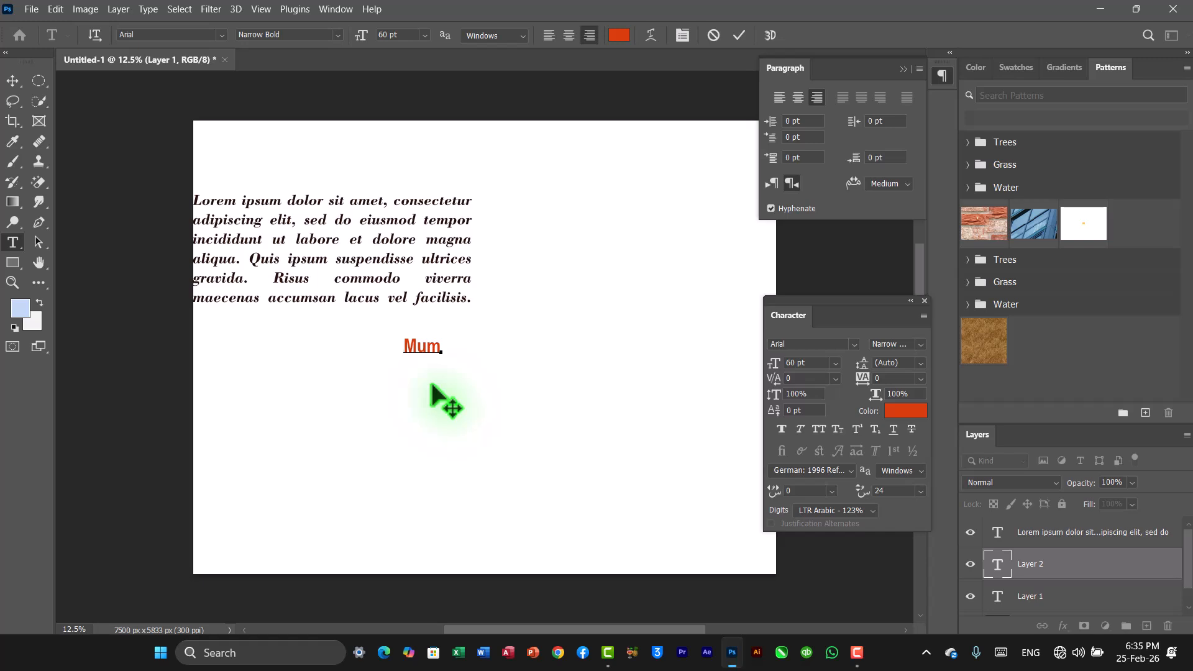
type("taz")
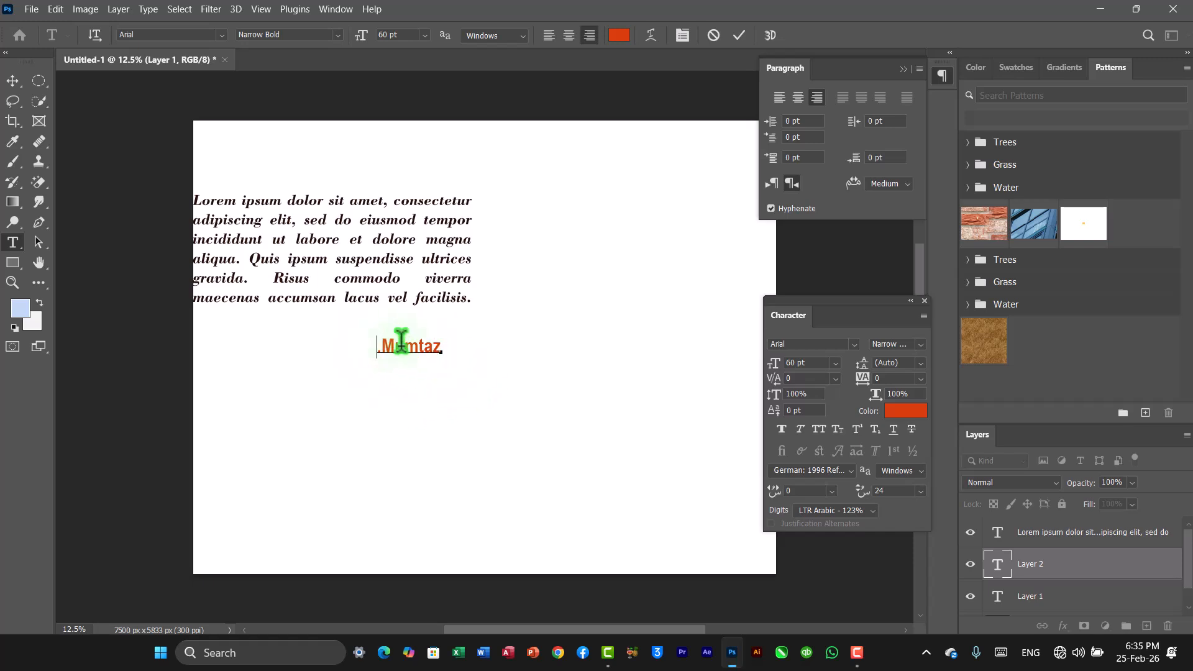
left_click(771, 184)
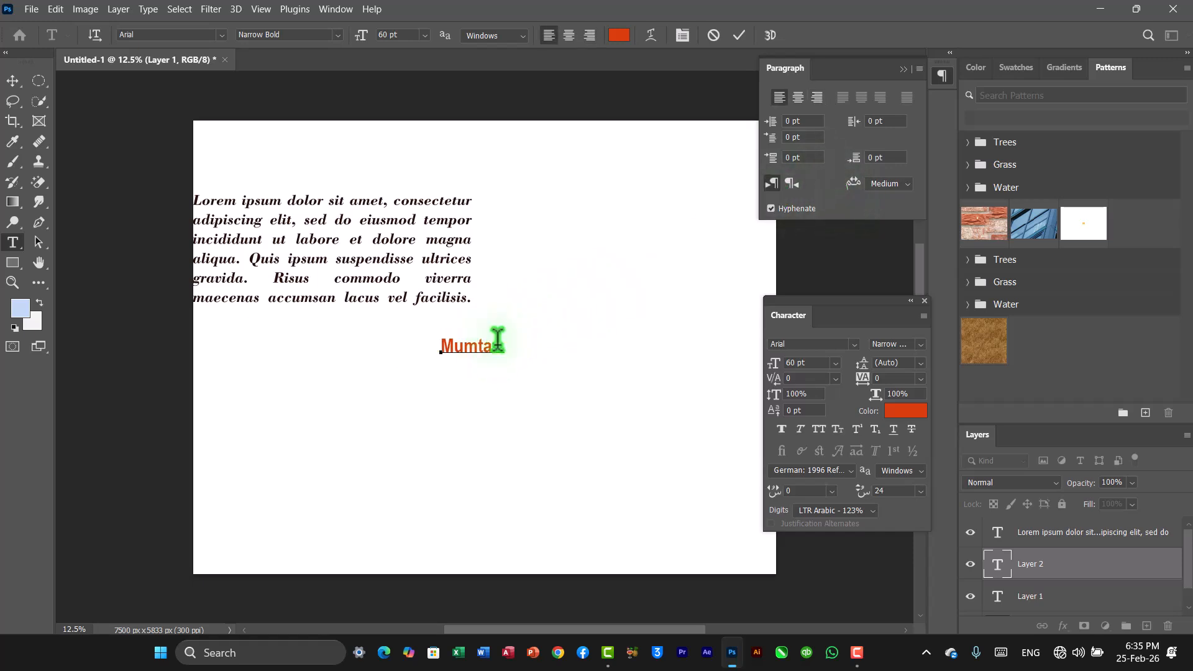
Add a few test letters after the name and delete them together with the period and the name's last letter
type("jhj")
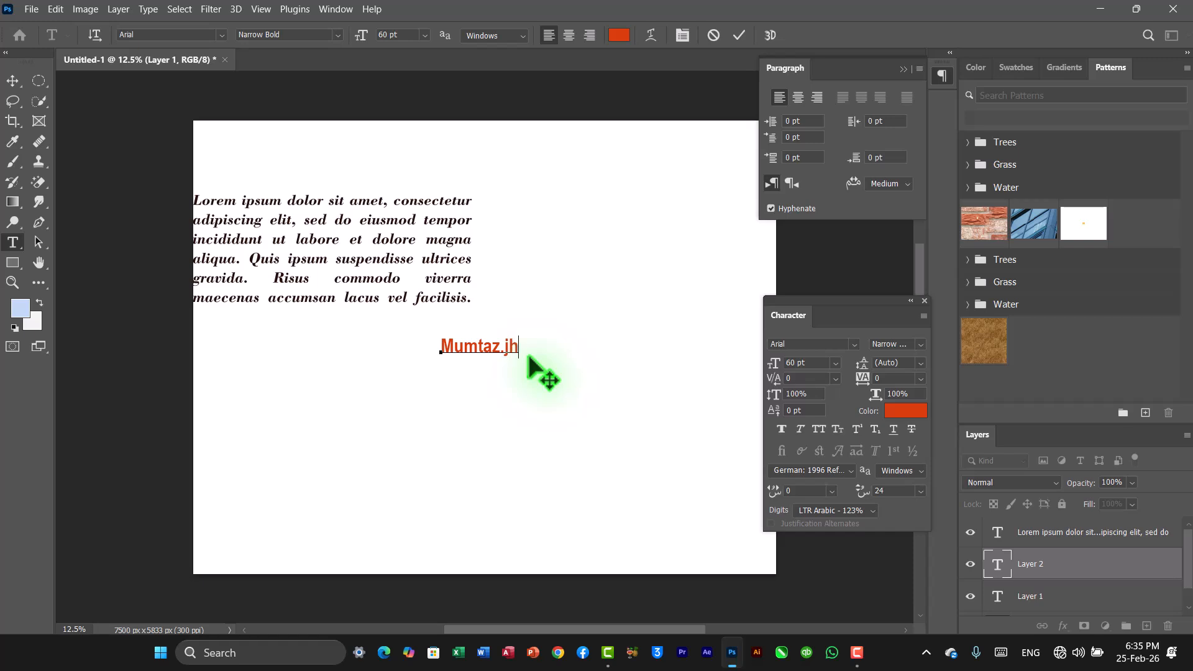
key("BackSpace")
key("BackSpace")
key("BackSpace")
key("BackSpace")
key("BackSpace")
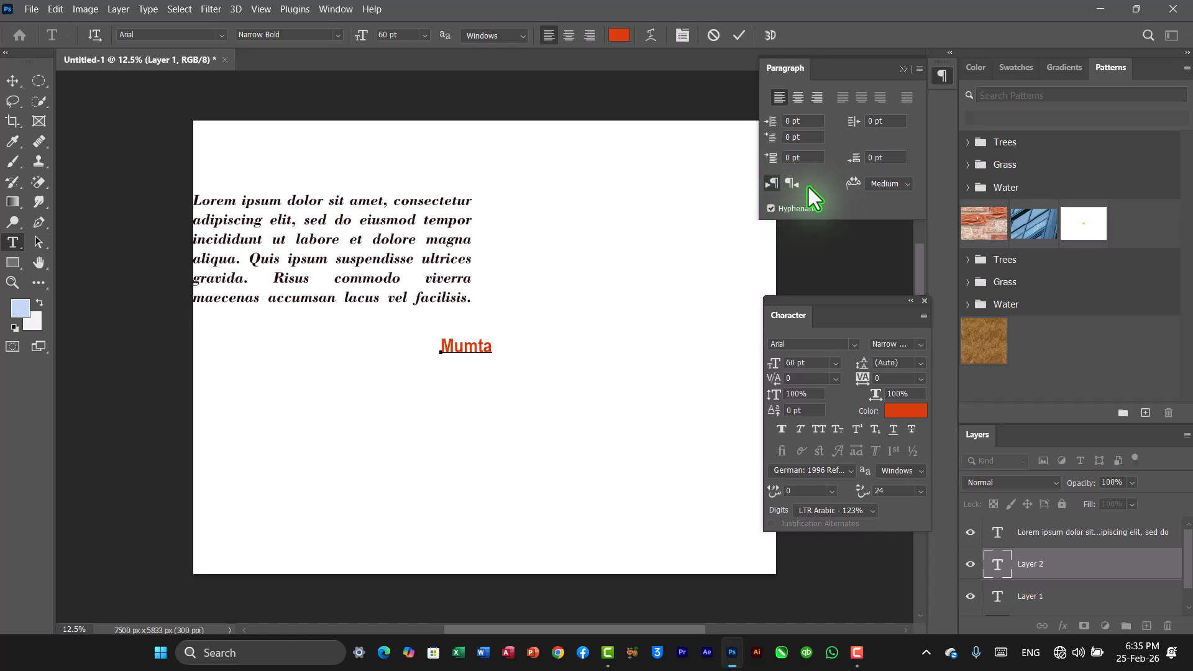
Choose Middle Eastern Features for the Paragraph panel and undock the panel so it floats above the Character panel
left_click(919, 69)
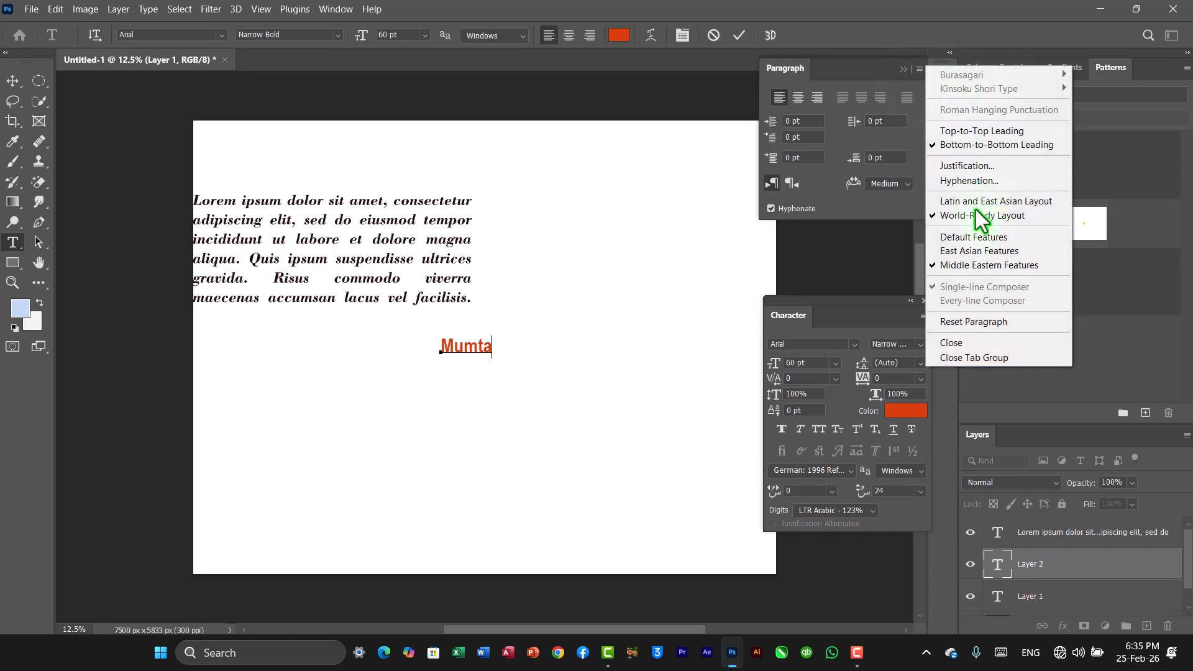
left_click(974, 265)
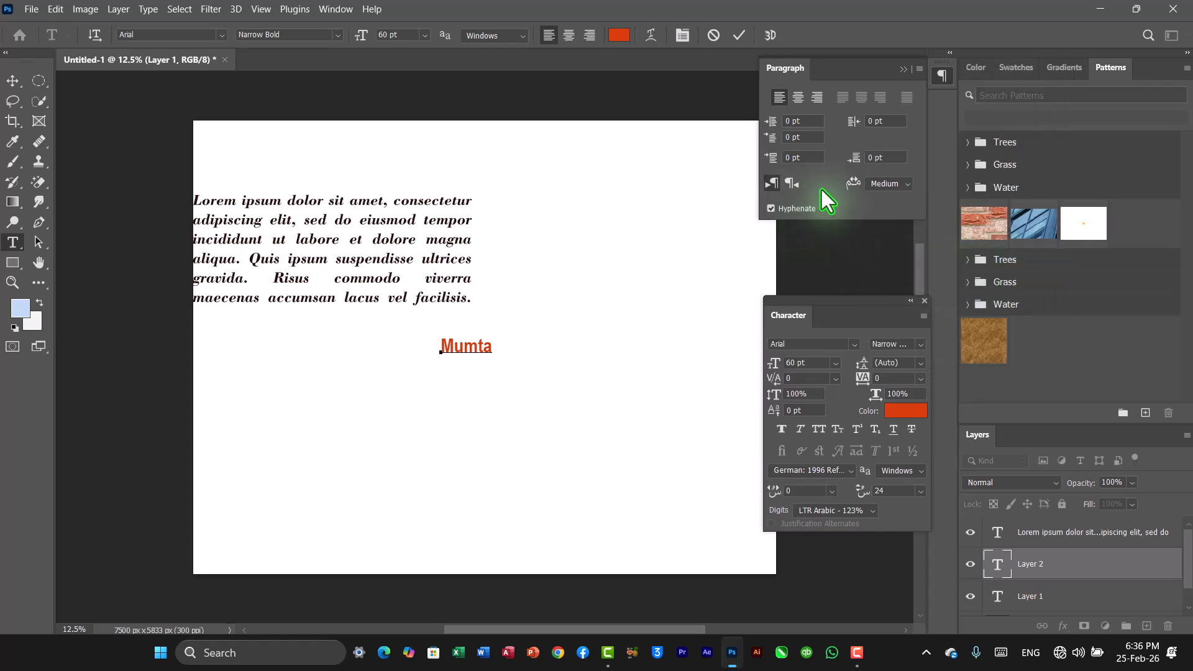
left_click(802, 41)
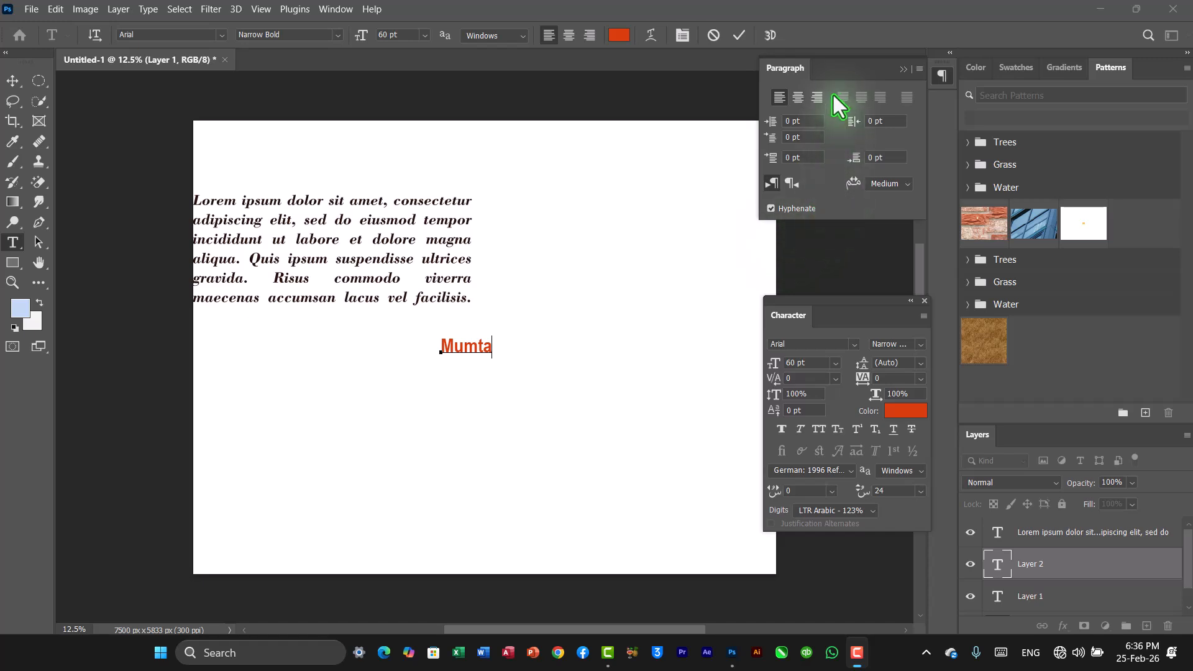
left_click_drag(840, 76, 854, 140)
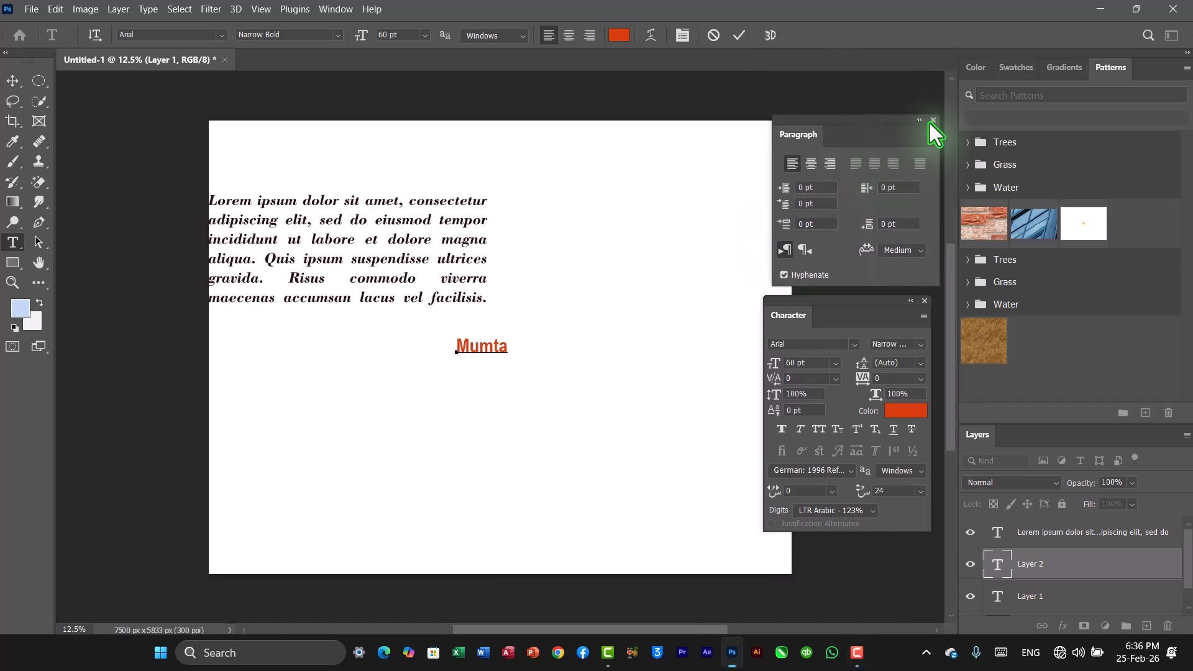
Complete the unfinished line text so it reads "Mumtaz Acaemy" and commit the type layer
left_click(556, 32)
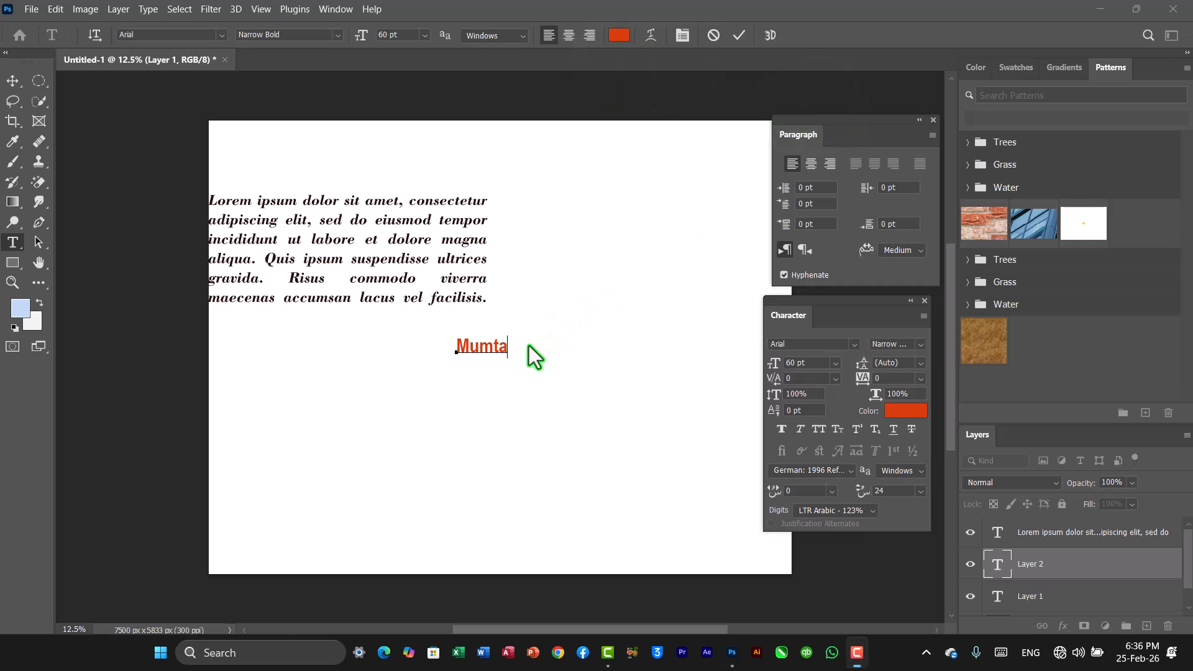
left_click(508, 347)
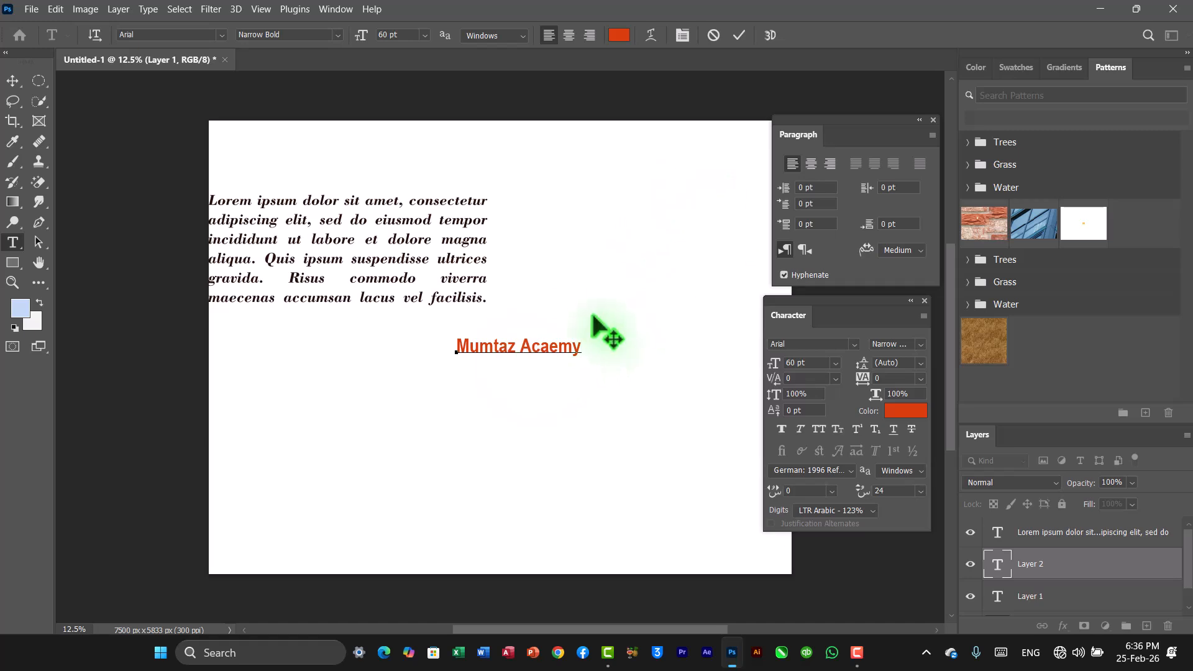
left_click(1053, 568)
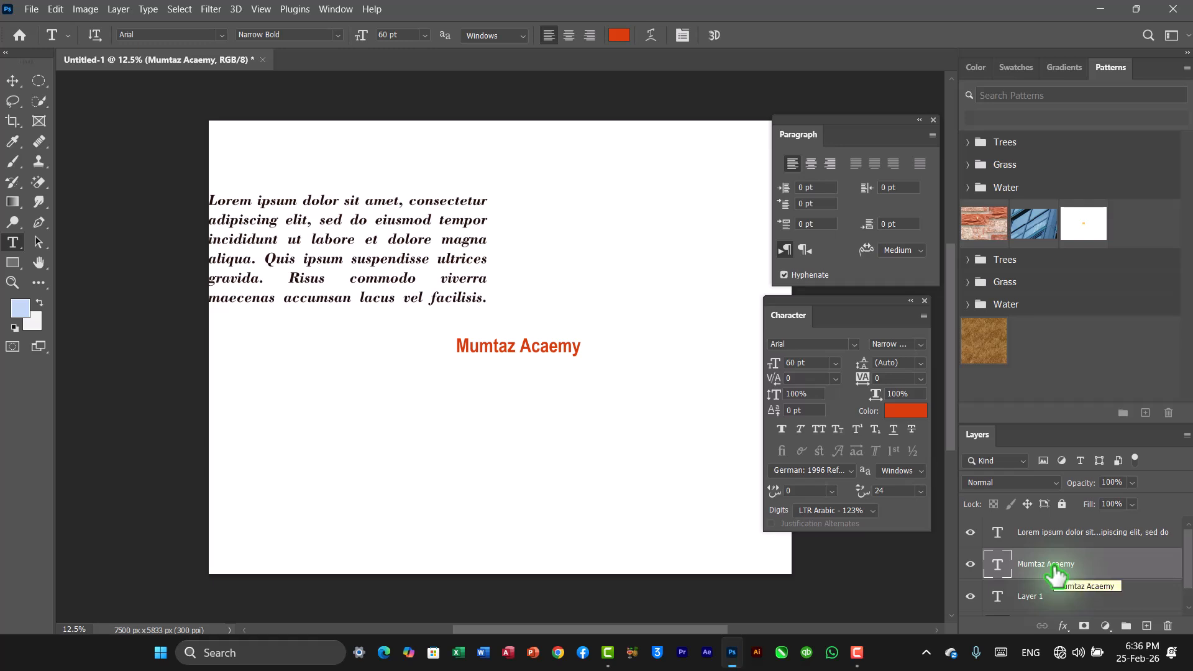
Try the Arc and Arc Lower warp styles on the Mumtaz Acaemy text and return to Arc
left_click(654, 39)
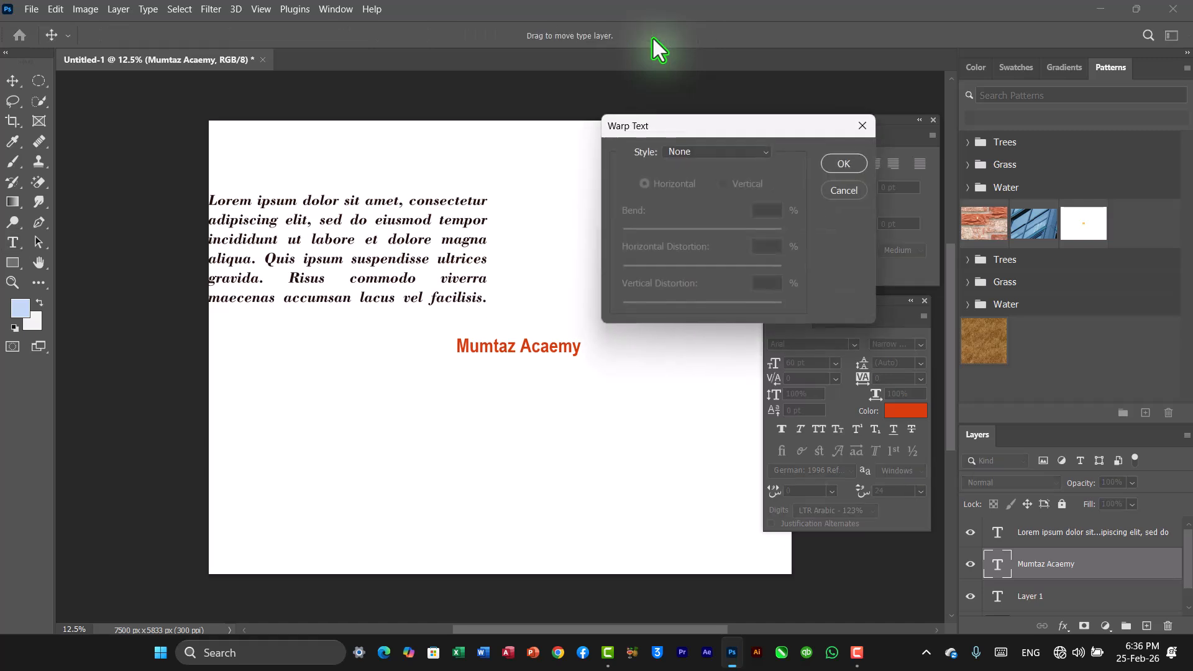
left_click(763, 154)
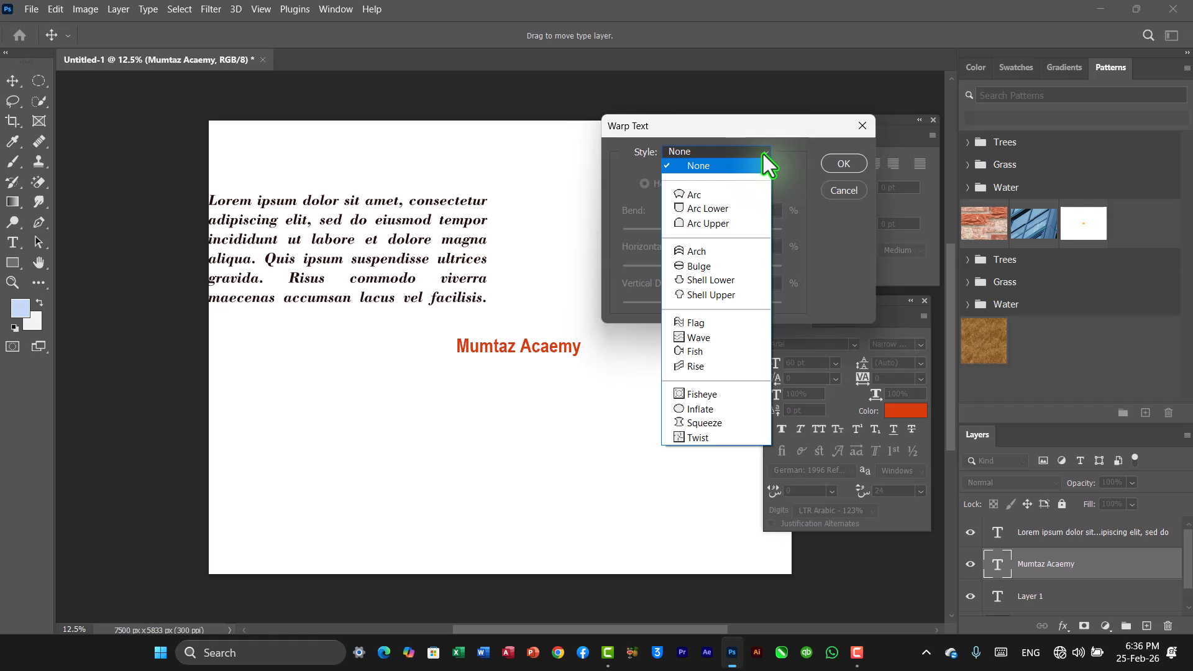
left_click(718, 193)
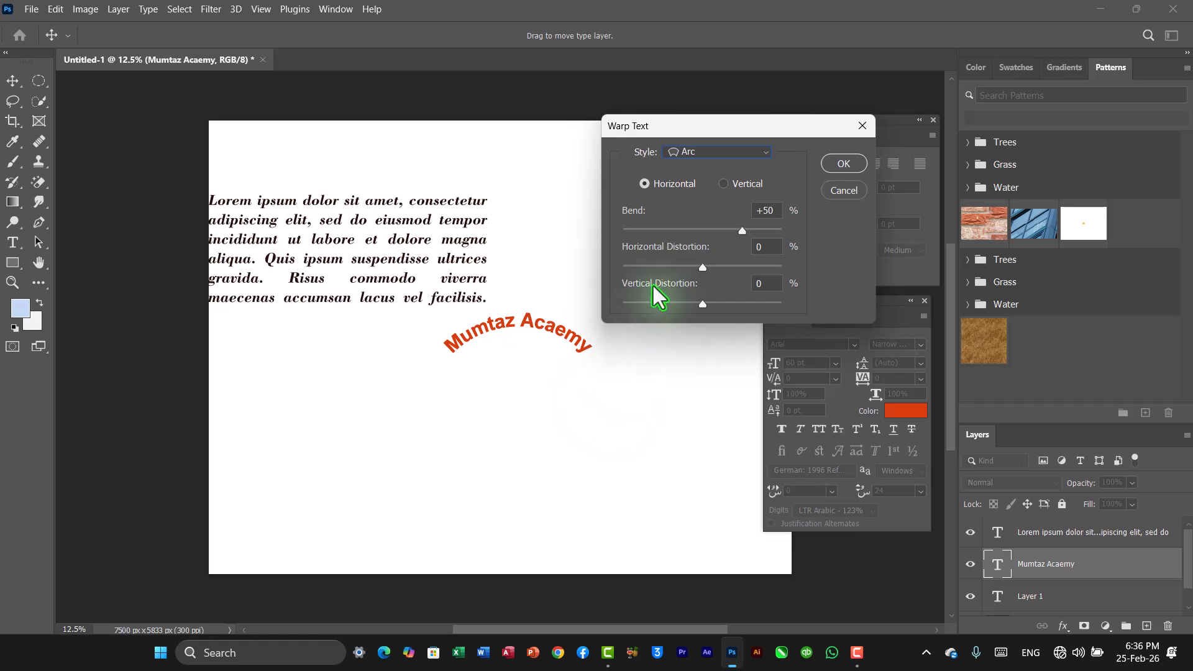
left_click(765, 154)
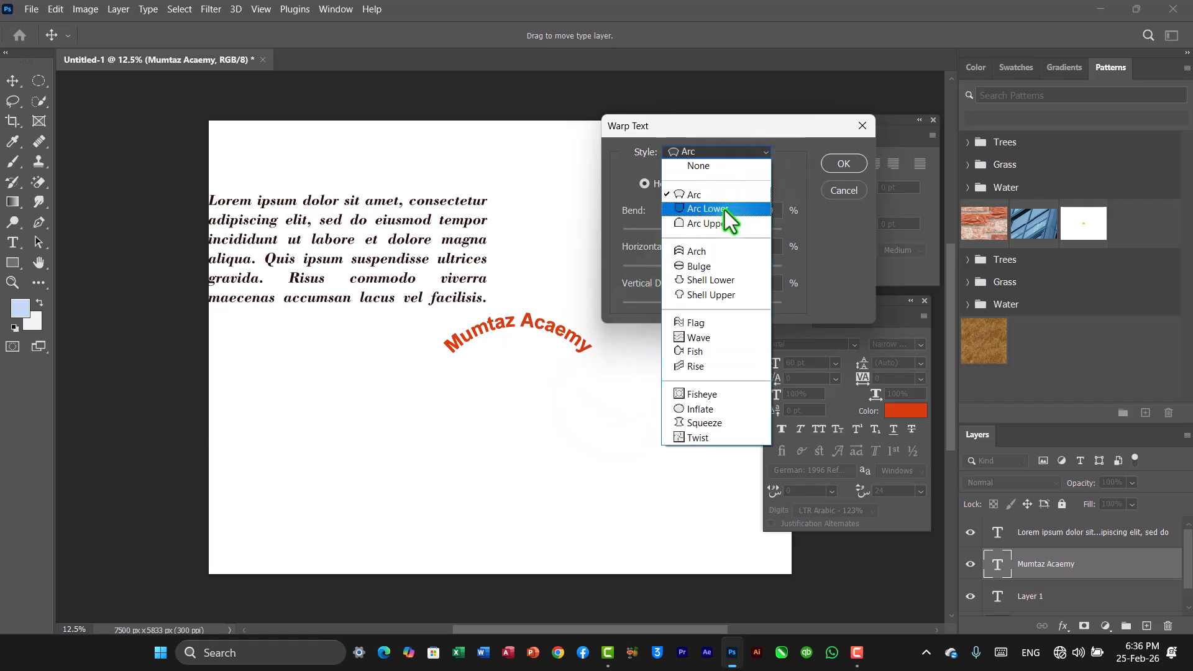
left_click(725, 210)
left_click(762, 154)
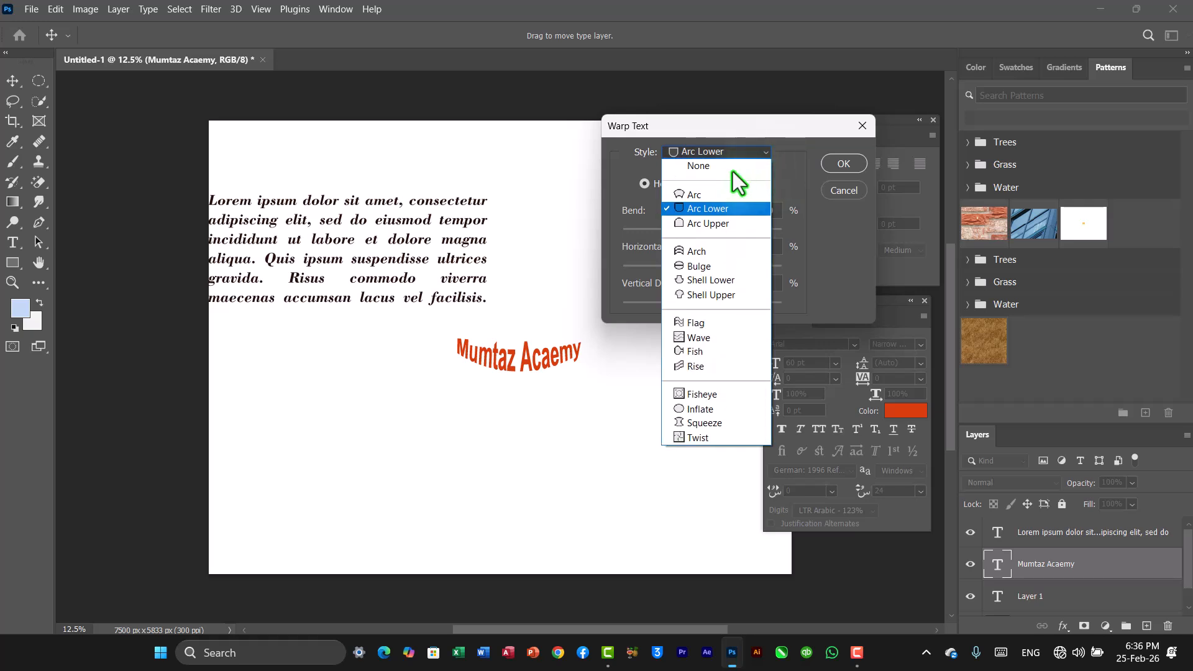
left_click(706, 196)
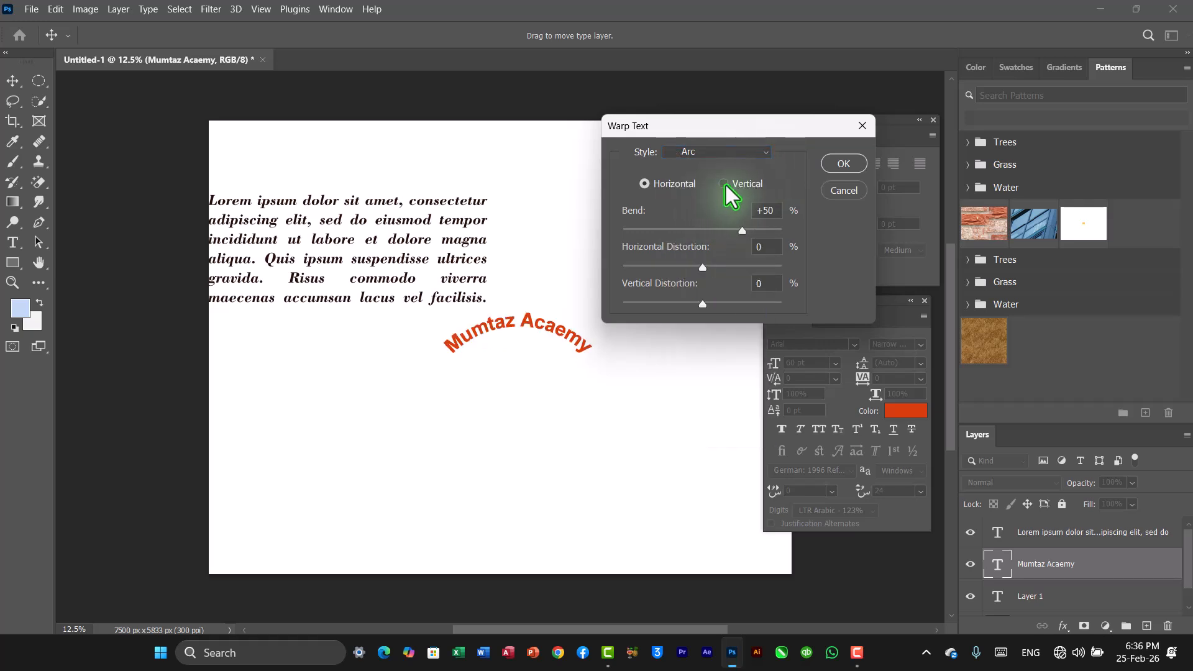
Try the Arc warp vertically, then restore horizontal with Bend +47%, Horizontal Distortion +6% and Vertical Distortion -9%
left_click(724, 184)
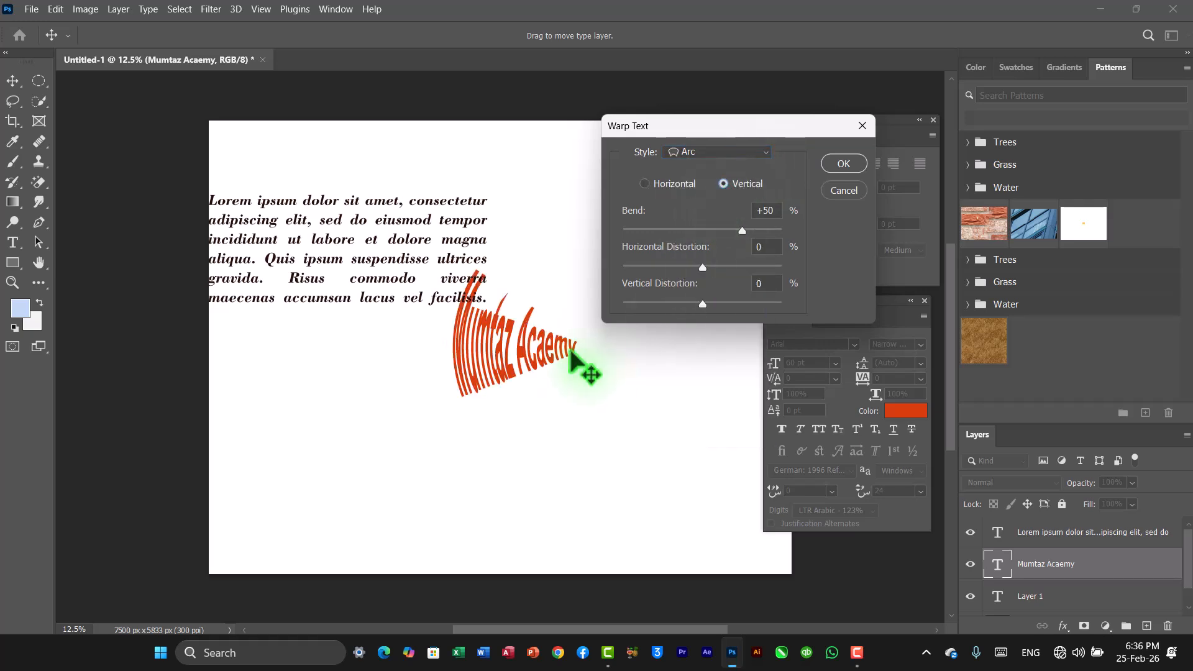
left_click(660, 183)
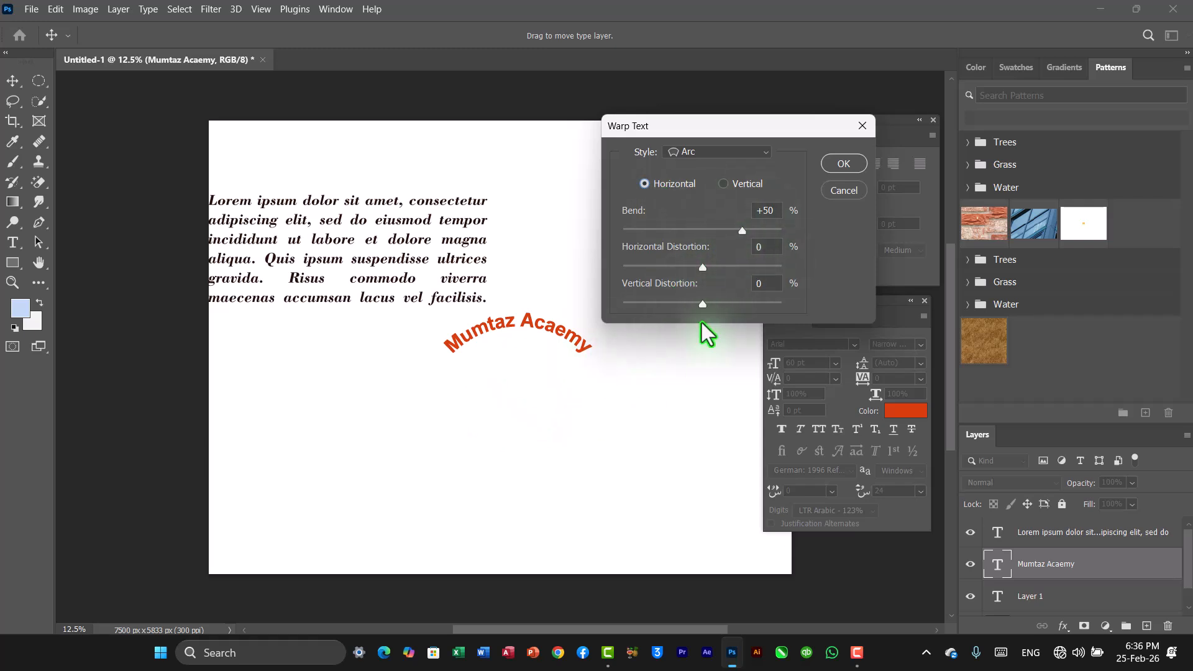
mouse_move(742, 230)
left_mouse_down()
mouse_move(722, 231)
mouse_move(739, 231)
left_mouse_up()
left_click_drag(702, 266, 699, 305)
Try the Arc Lower, Arc Upper, Bulge and Flag warp styles in turn on the Mumtaz Acaemy text
left_click(765, 153)
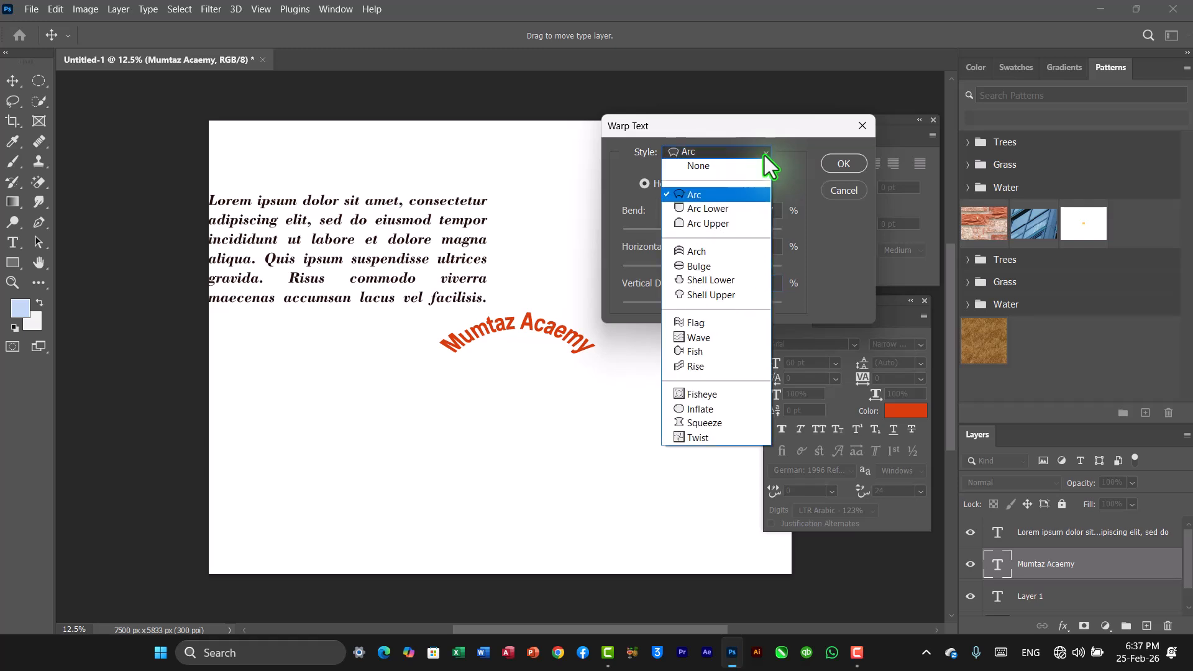
left_click(715, 210)
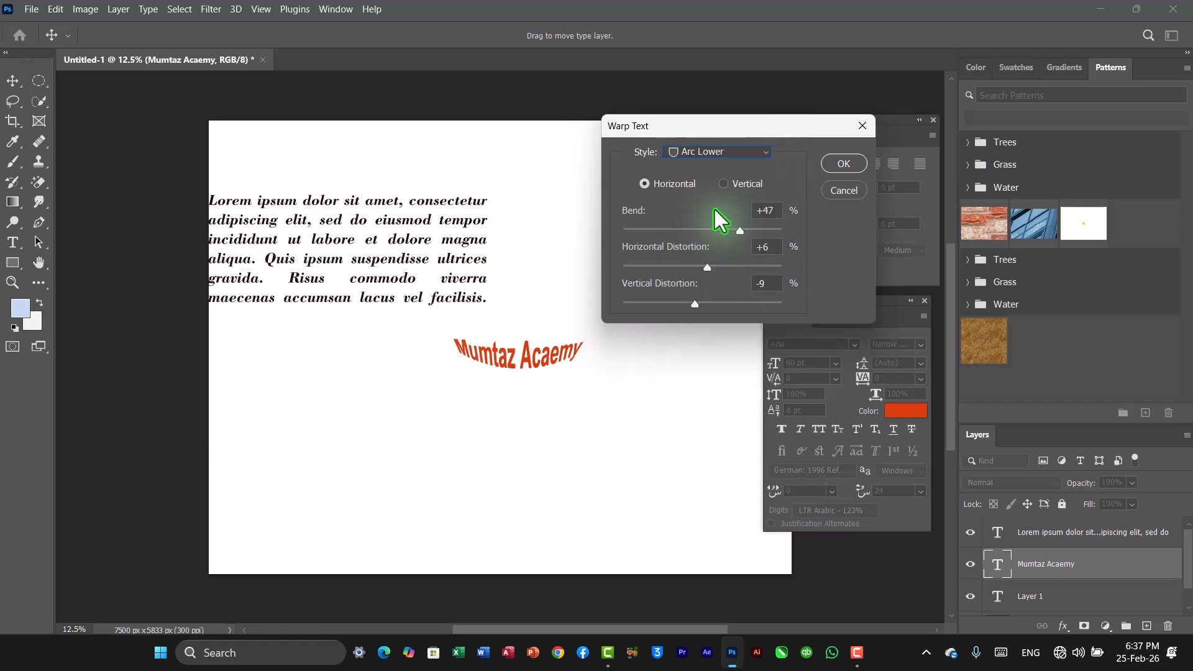
left_click(761, 155)
left_click(722, 221)
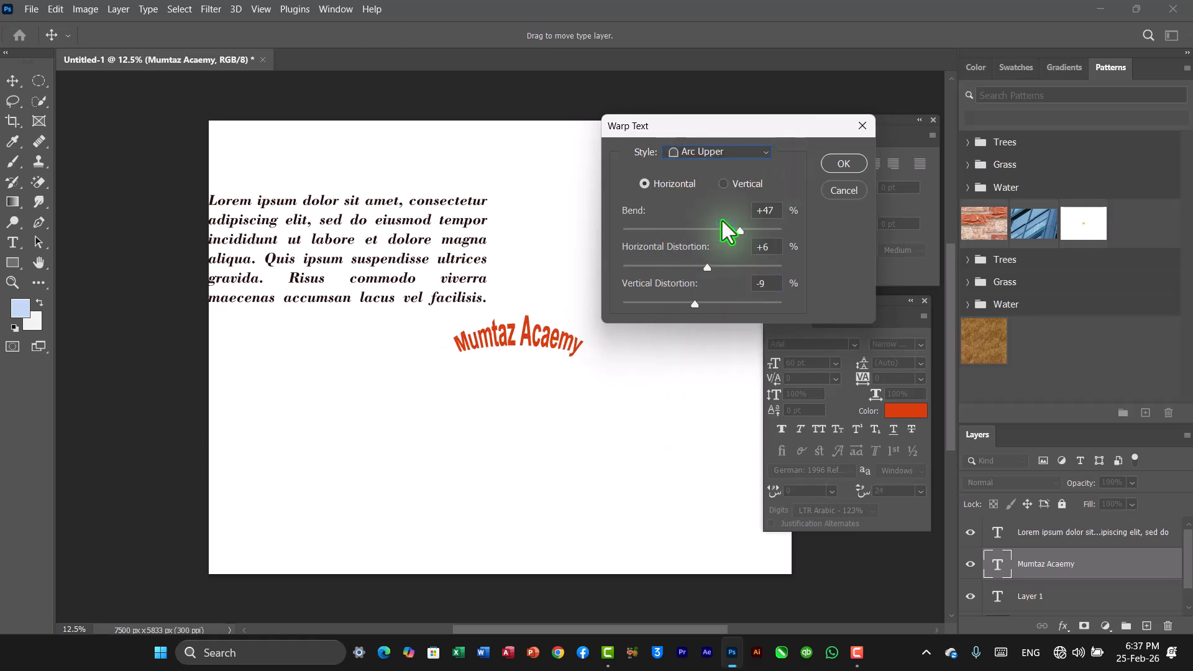
left_click(766, 155)
left_click(721, 266)
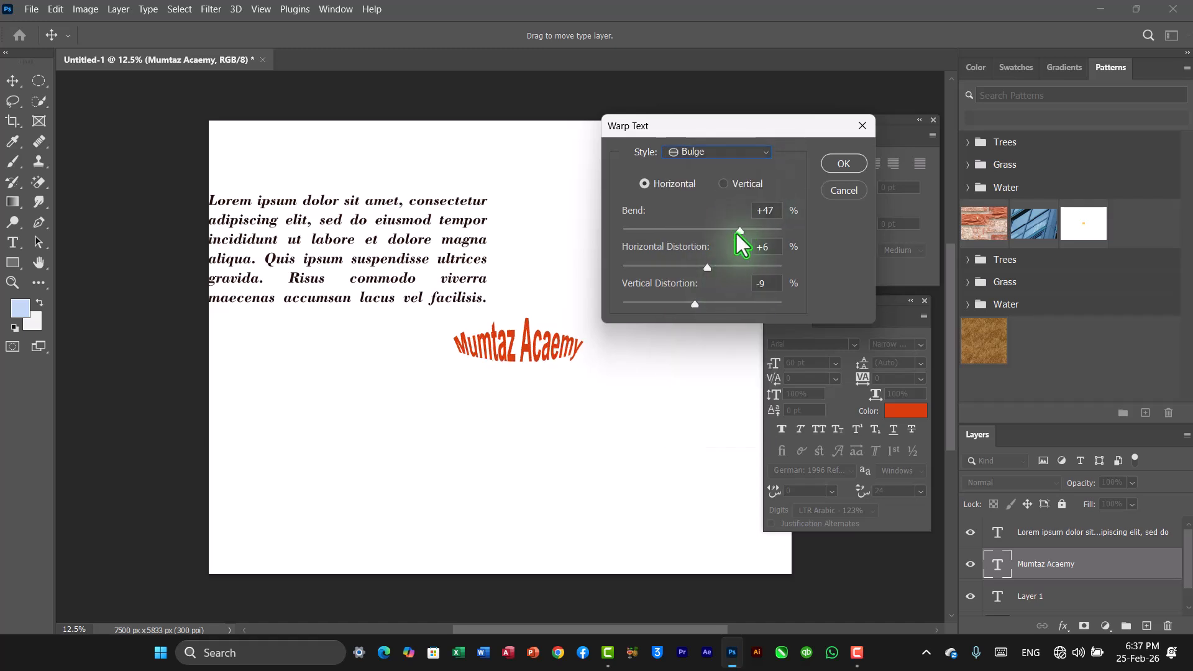
left_click(761, 155)
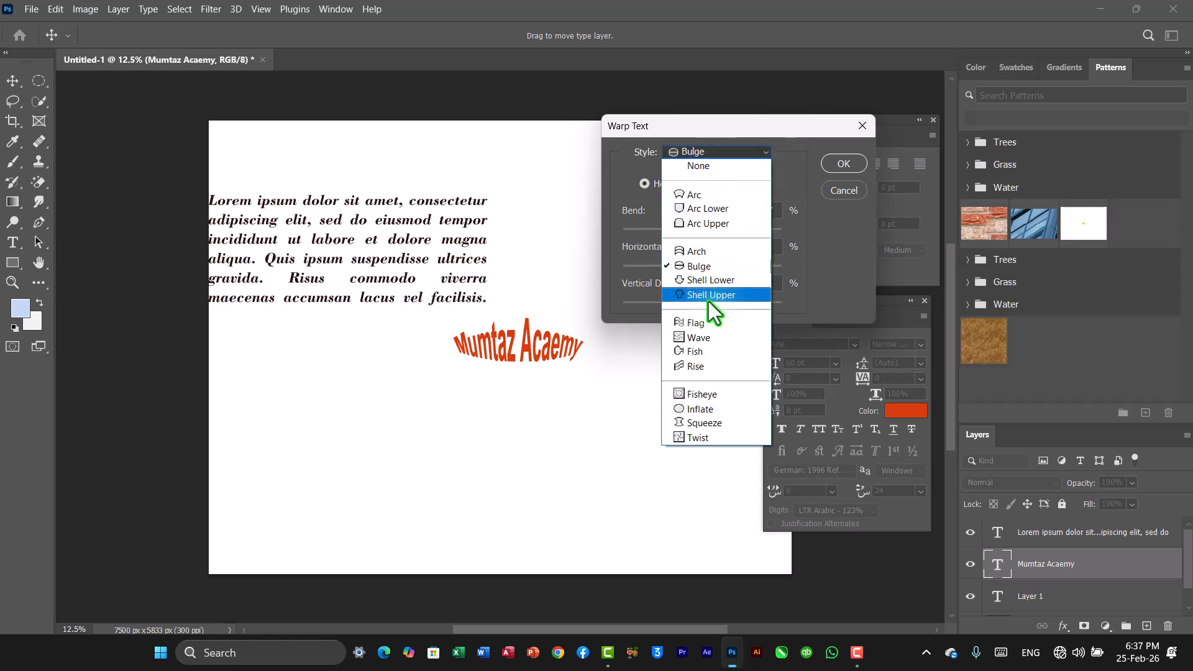
left_click(699, 328)
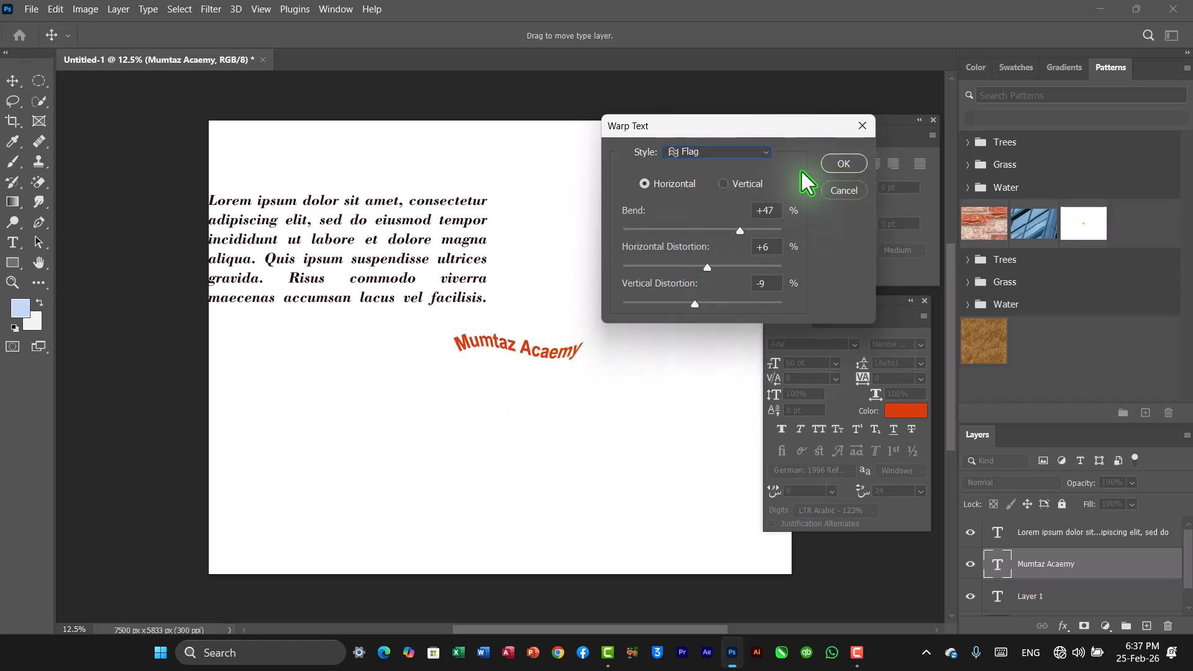
Reset the text's warp style to None and apply the Warp Text settings
left_click(766, 153)
left_click(735, 170)
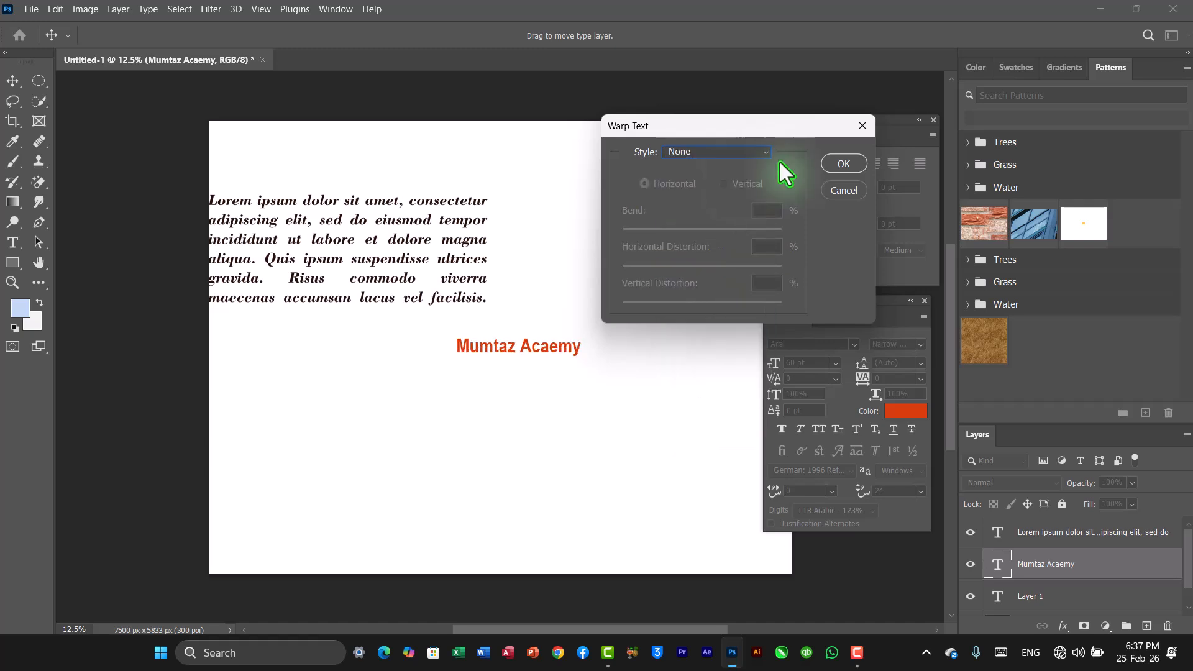
left_click(853, 166)
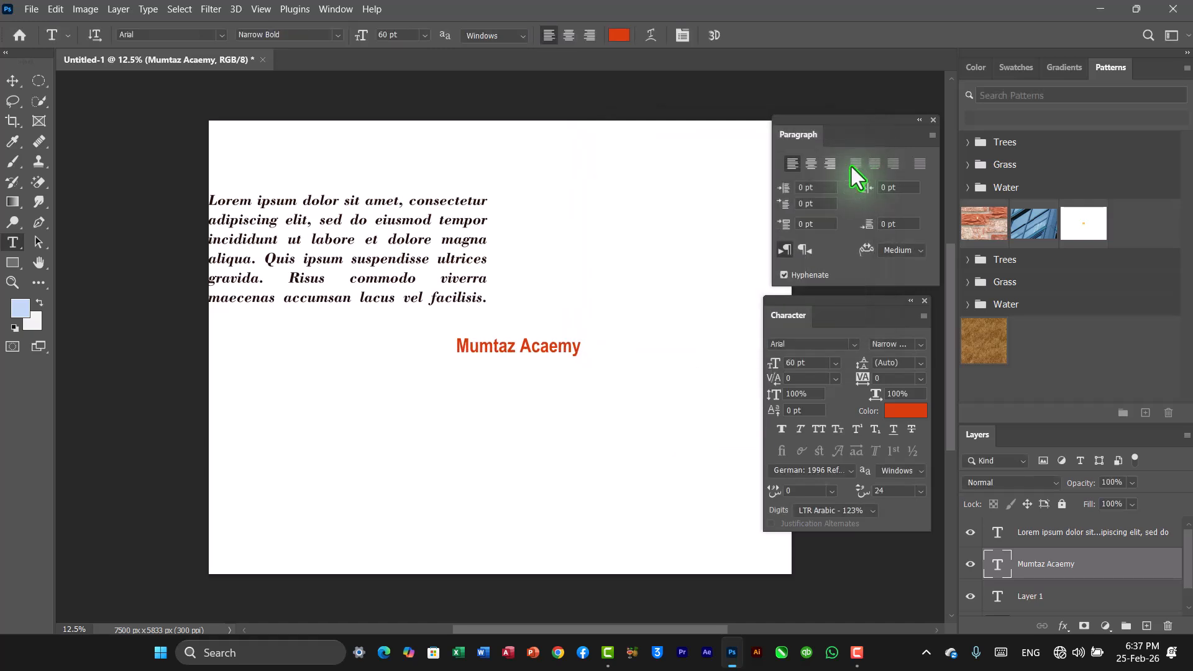